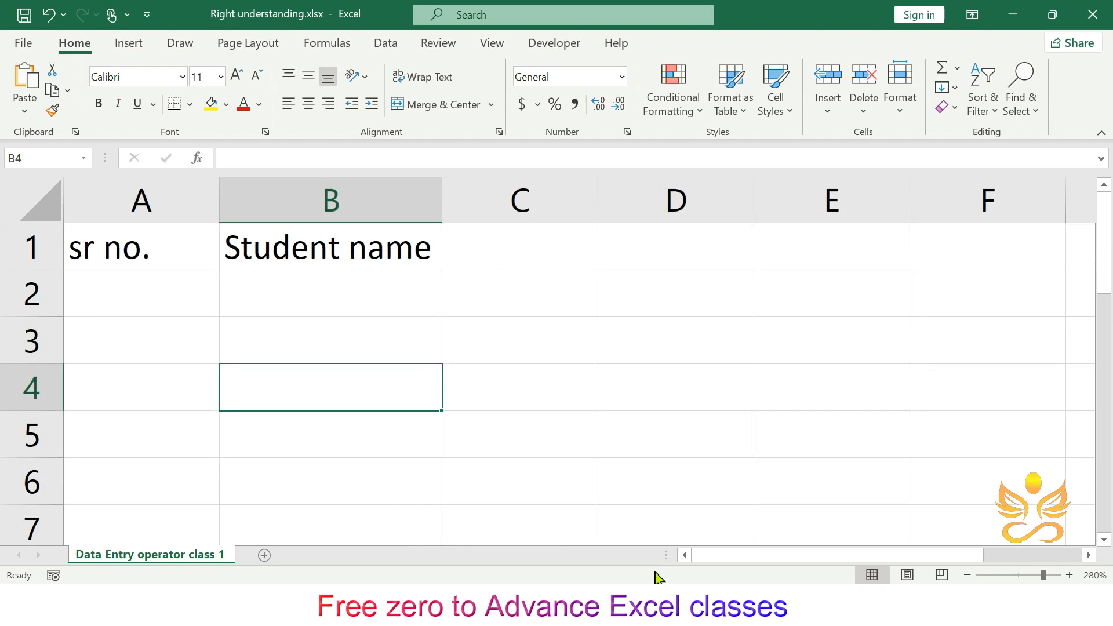
# - Zoom the sheet out to 250% and narrow column B to the end of the Student name header
pyautogui.moveTo(724, 553); pyautogui.dragTo(709, 553)
pyautogui.click(542, 277)
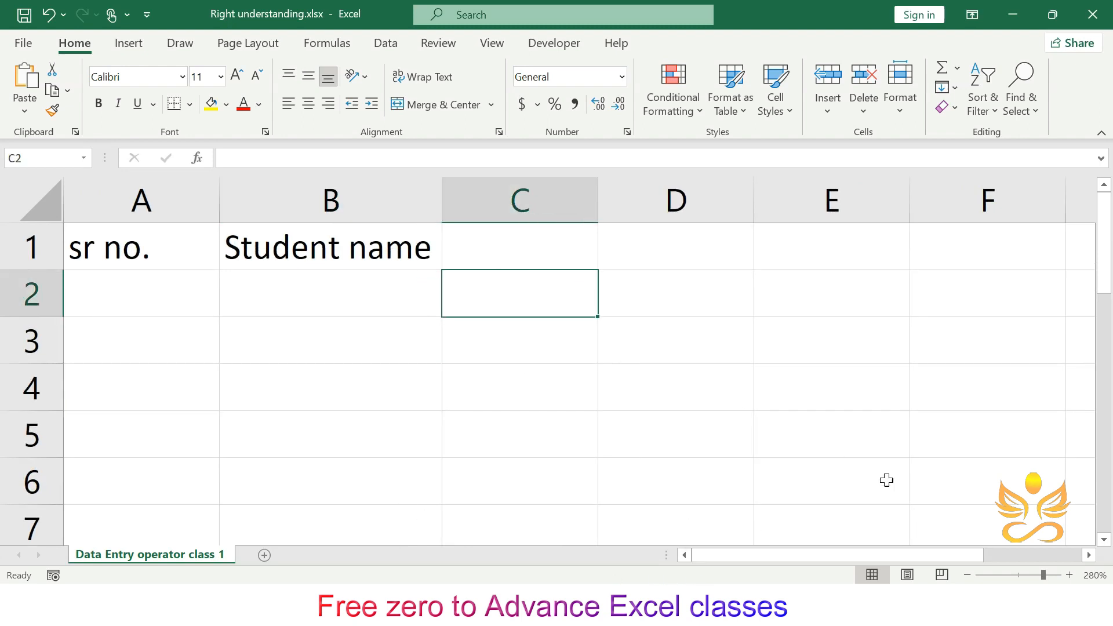
pyautogui.click(969, 576)
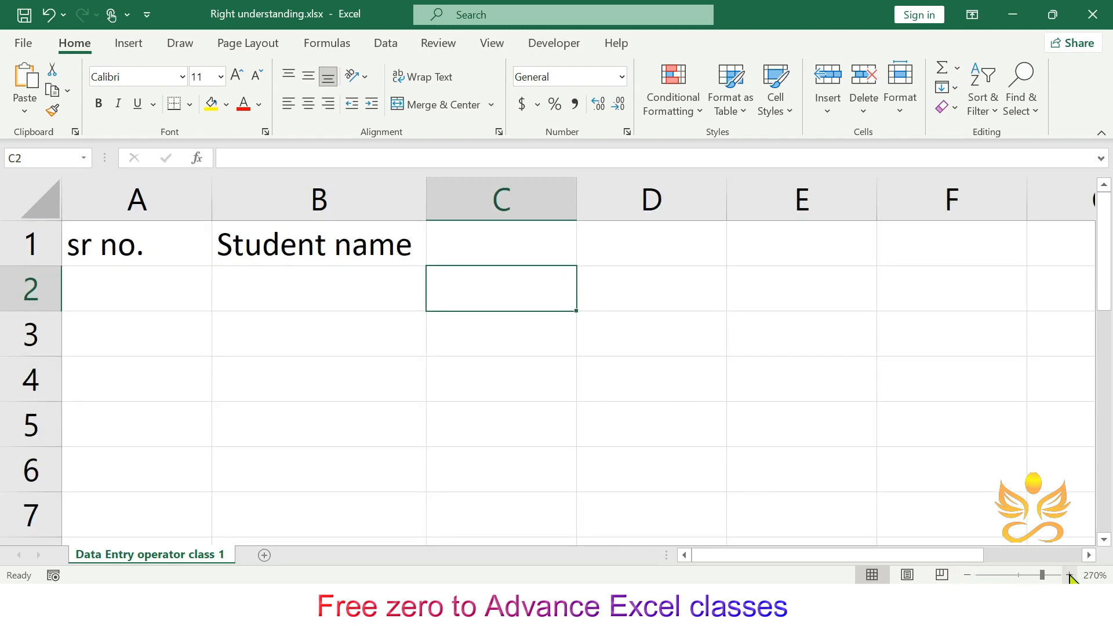
pyautogui.click(968, 575)
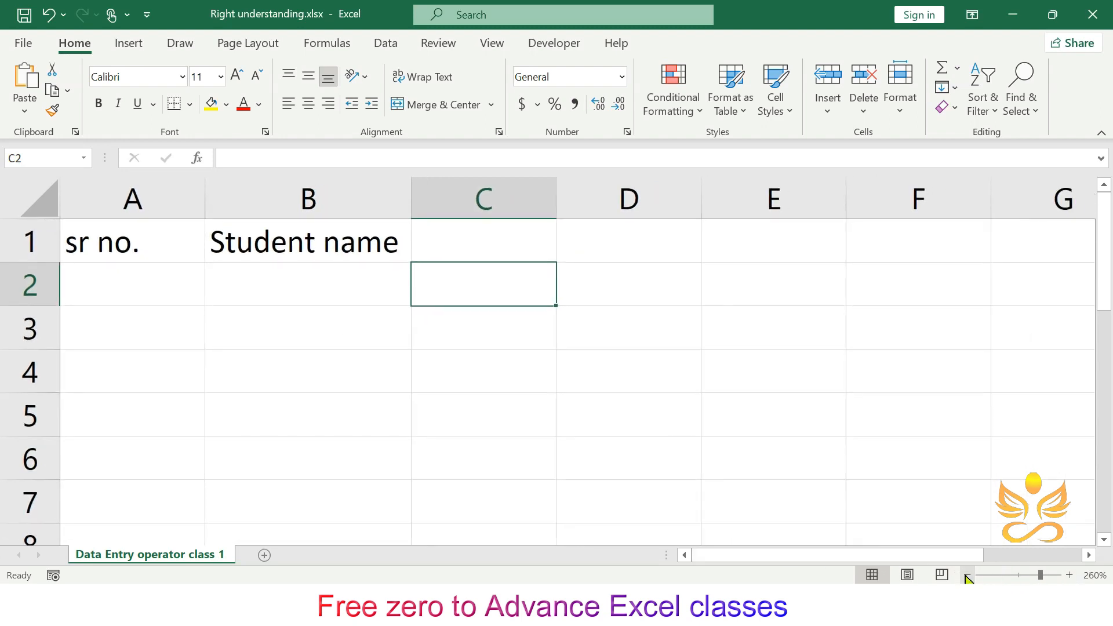
pyautogui.click(967, 574)
pyautogui.click(184, 279)
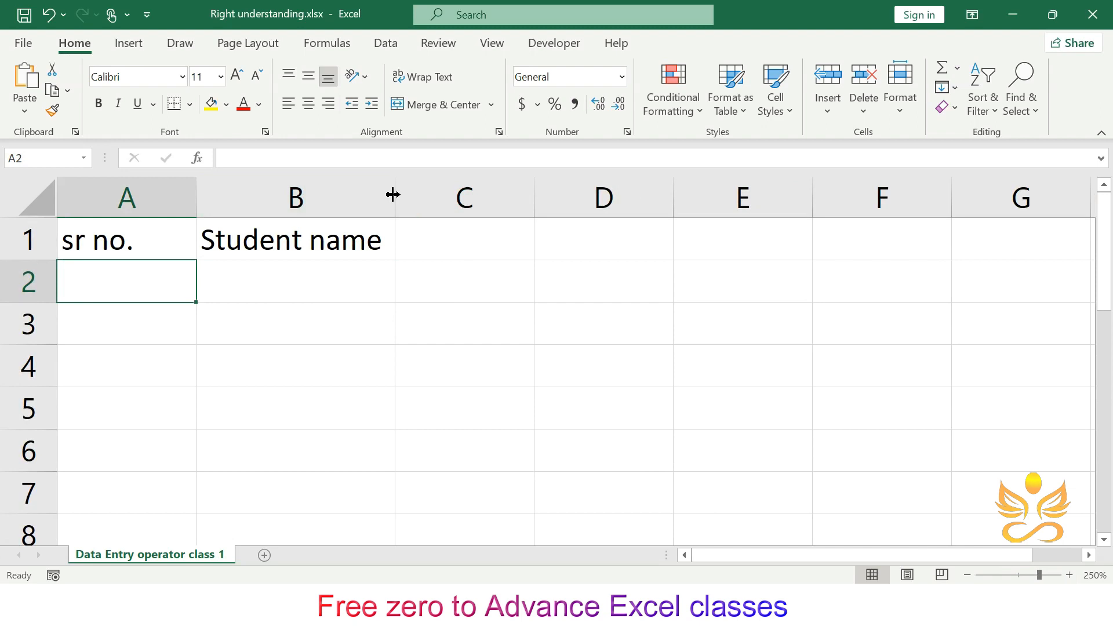
pyautogui.click(371, 235)
pyautogui.moveTo(396, 193); pyautogui.dragTo(350, 194)
# - Examine how the Student name header text in B1 spills over into column C
pyautogui.click(381, 264)
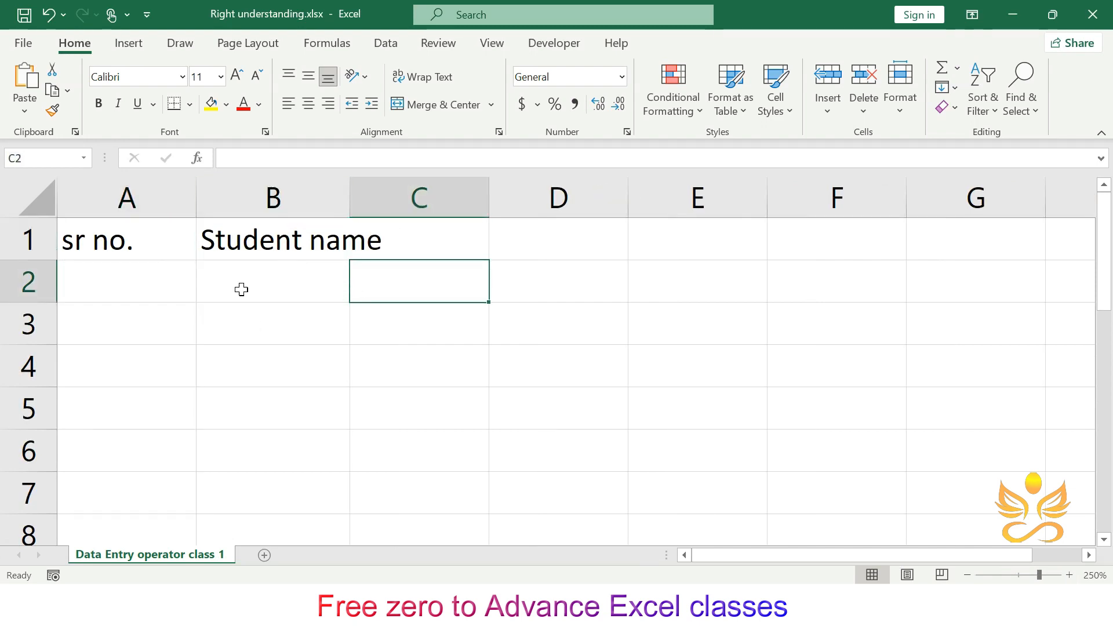
pyautogui.click(268, 249)
pyautogui.click(418, 236)
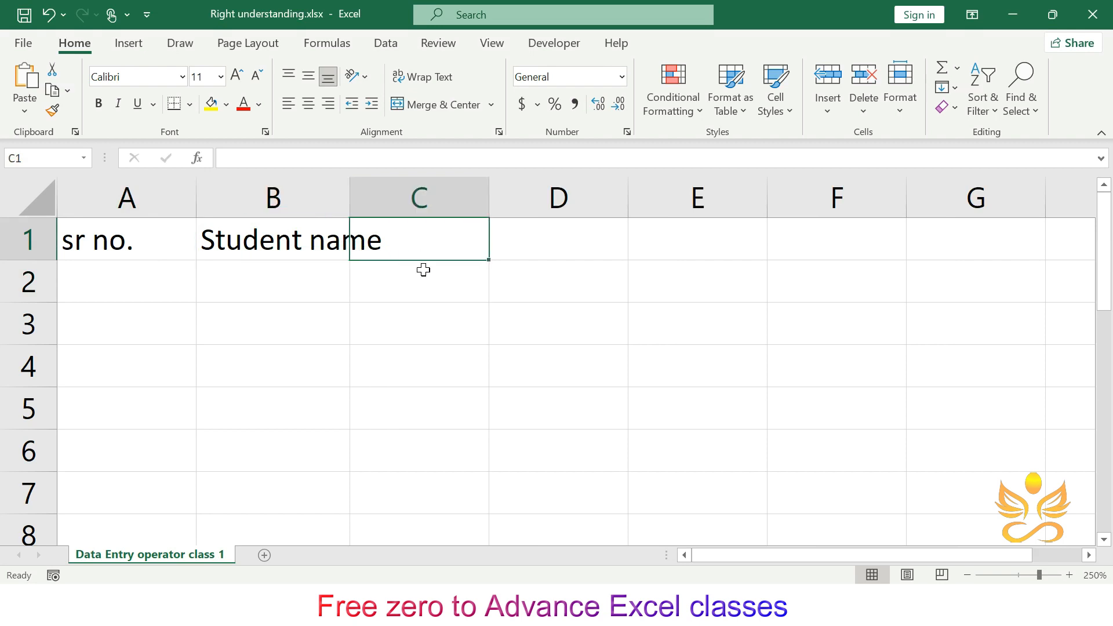
pyautogui.click(274, 221)
pyautogui.click(414, 228)
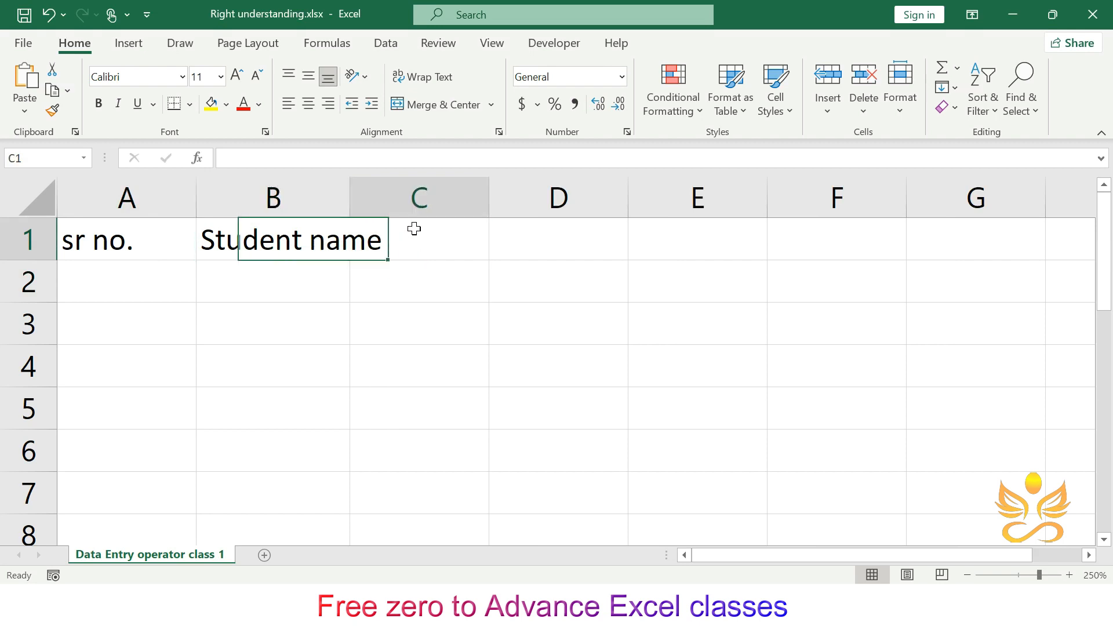
pyautogui.click(280, 246)
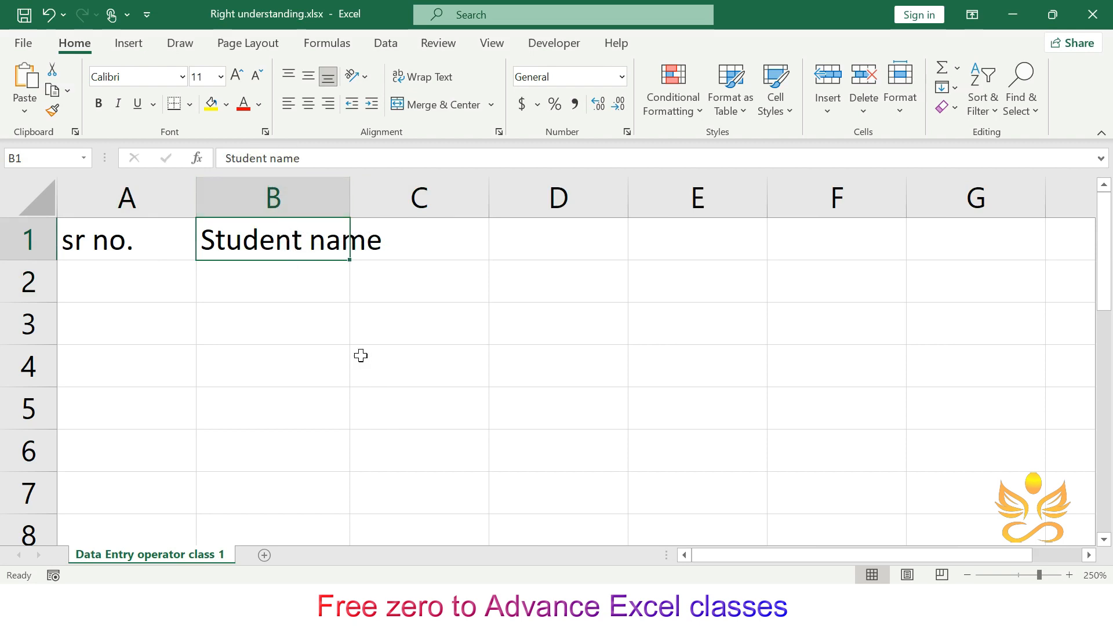
# - Widen column B, then undo the width change
pyautogui.click(288, 298)
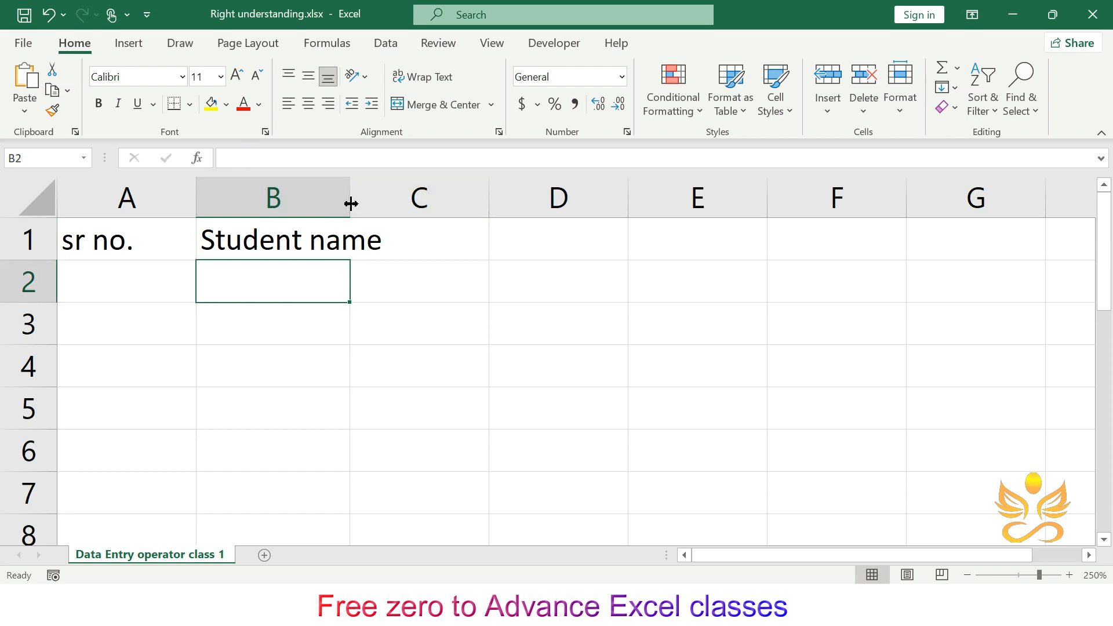
pyautogui.moveTo(350, 203); pyautogui.dragTo(401, 206)
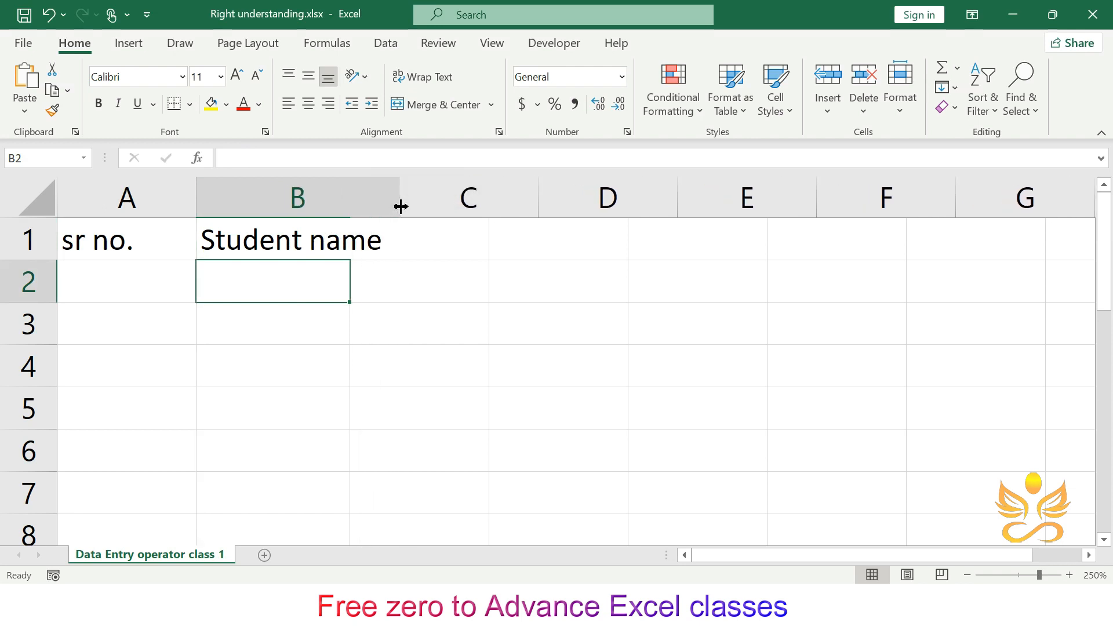
pyautogui.click(472, 335)
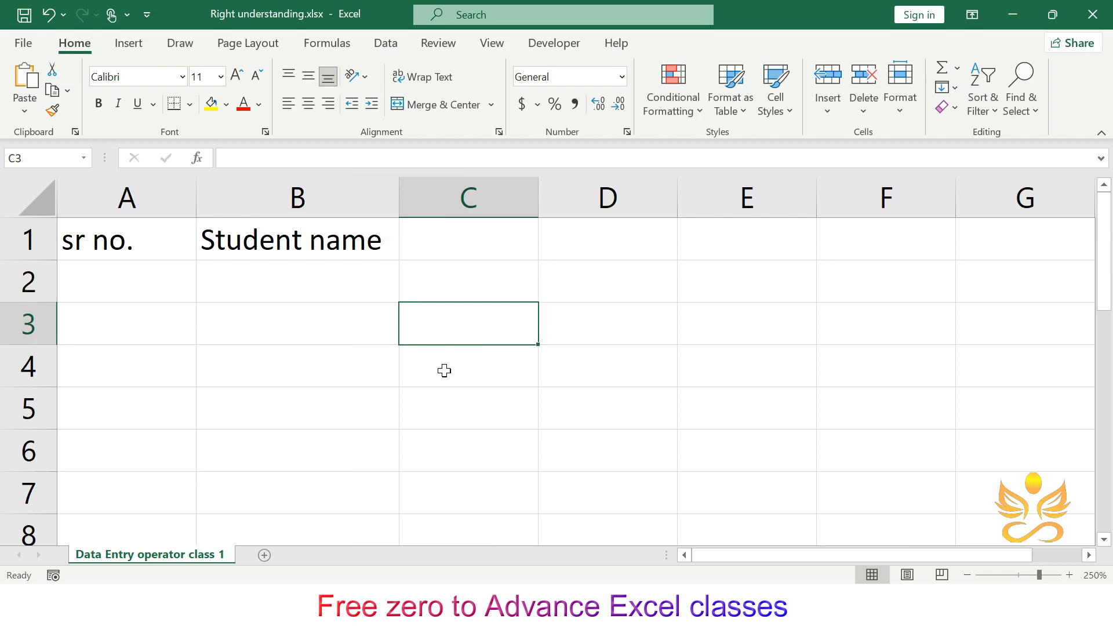
pyautogui.click(463, 407)
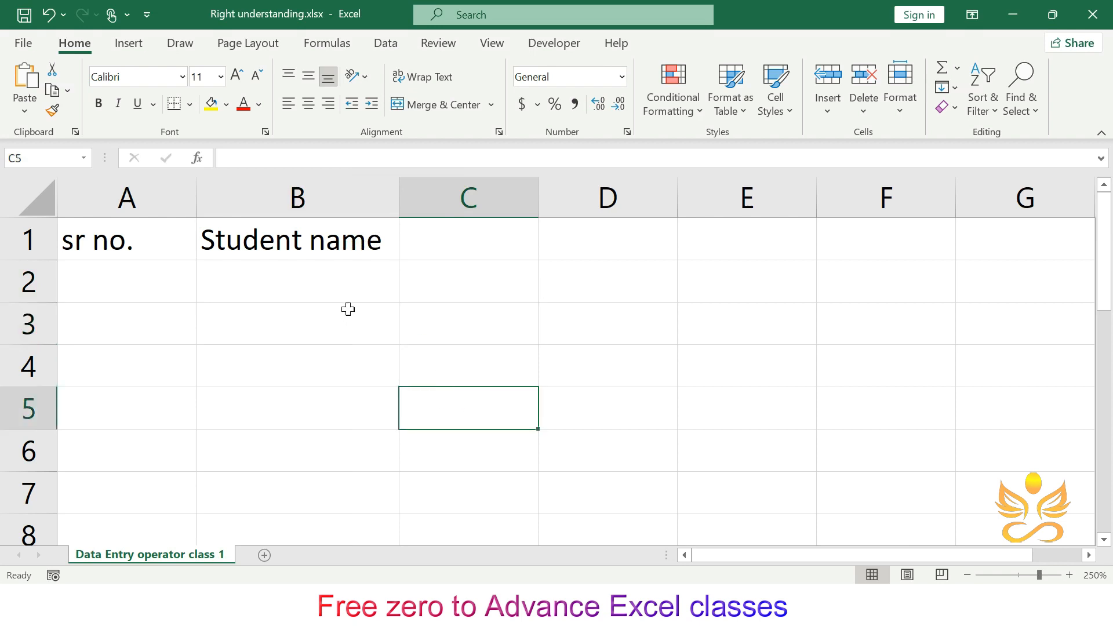
pyautogui.hotkey('ctrl', 'z')
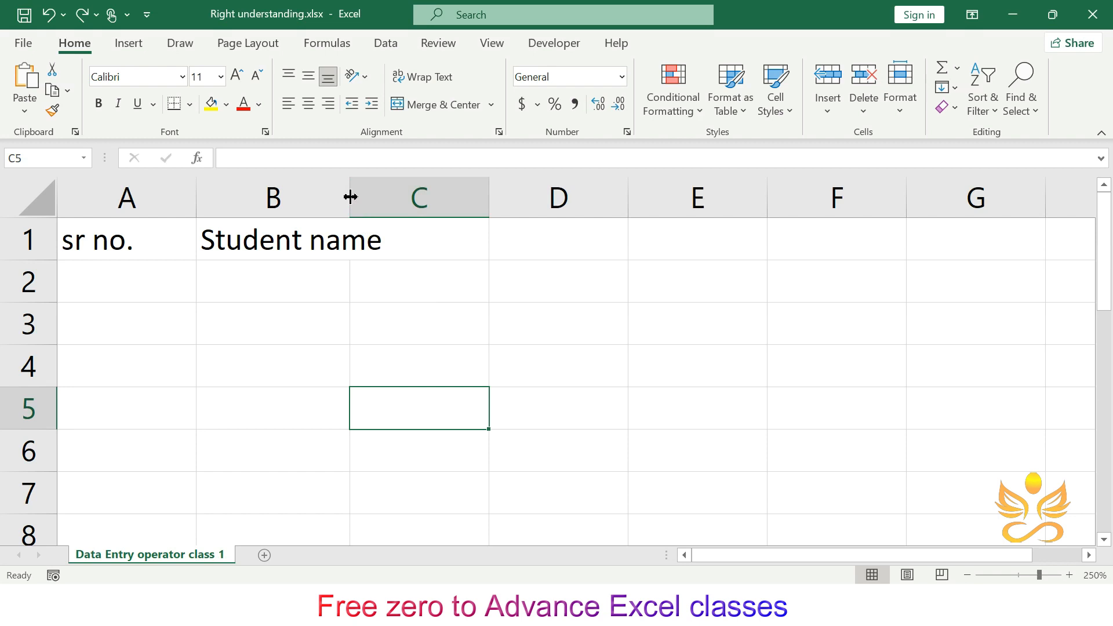
# - Widen column B so the Student name header fits inside the column
pyautogui.moveTo(350, 196); pyautogui.dragTo(395, 197)
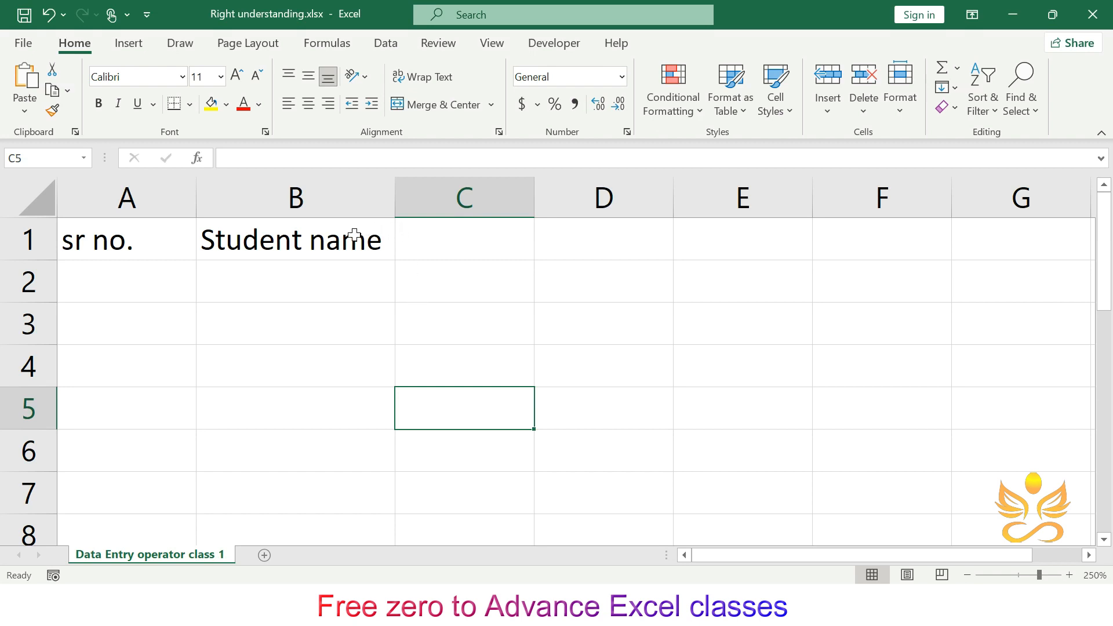
pyautogui.moveTo(396, 208)
pyautogui.mouseDown()
pyautogui.moveTo(435, 216)
pyautogui.moveTo(393, 210)
pyautogui.mouseUp()
pyautogui.click(457, 299)
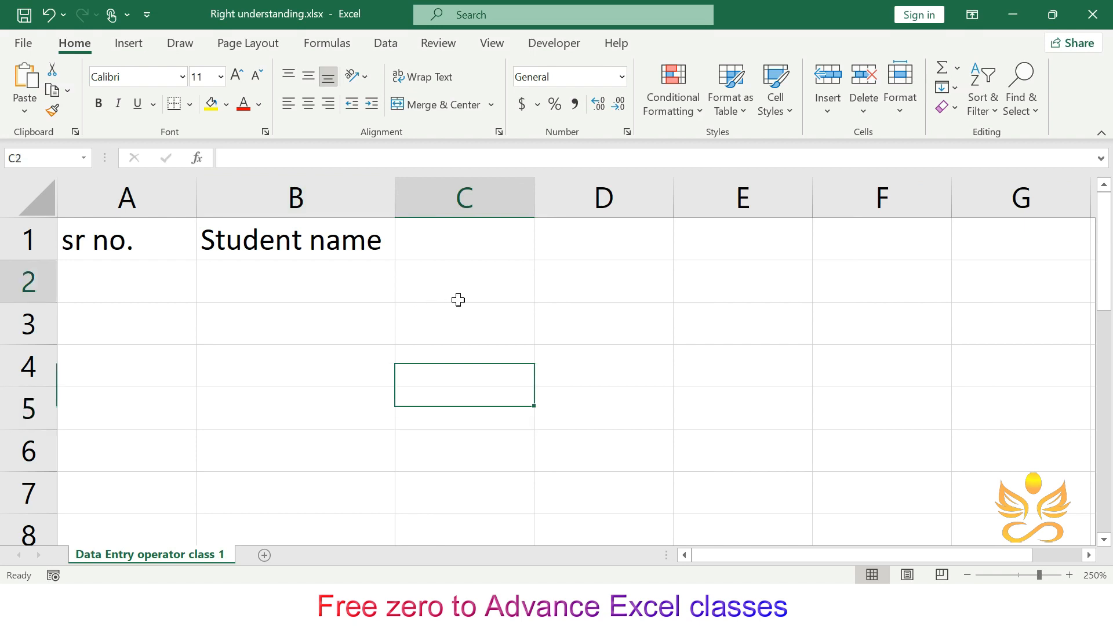
# - Enter the subject header Hindi in cell C1
pyautogui.click(467, 252)
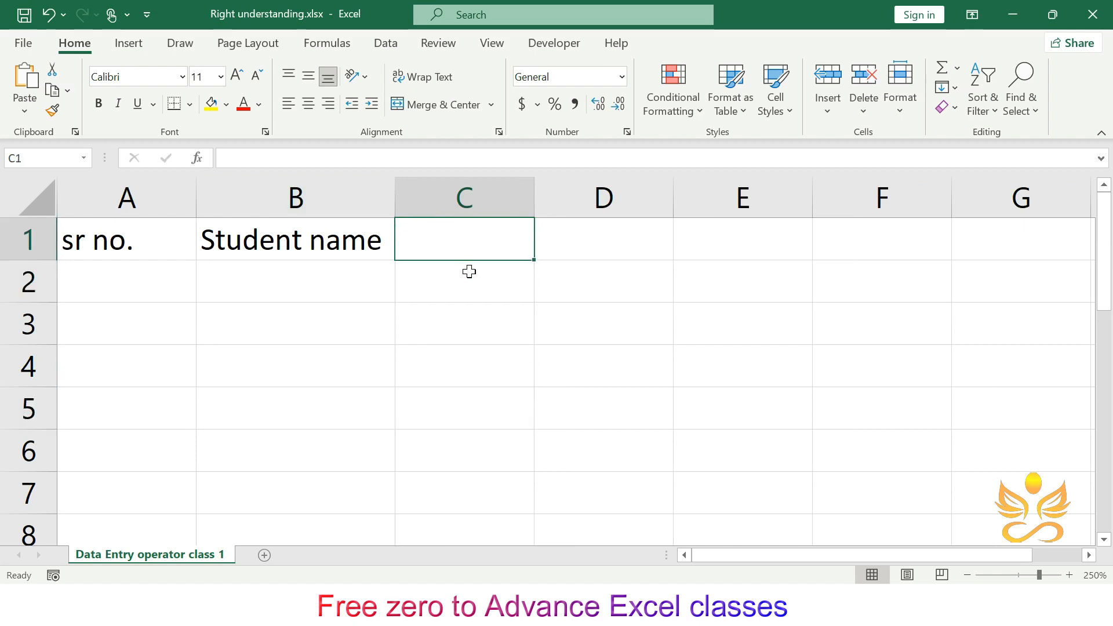
pyautogui.write('S')
pyautogui.press('BackSpace')
pyautogui.write('HIn')
pyautogui.press('BackSpace')
pyautogui.press('BackSpace')
pyautogui.write('indi')
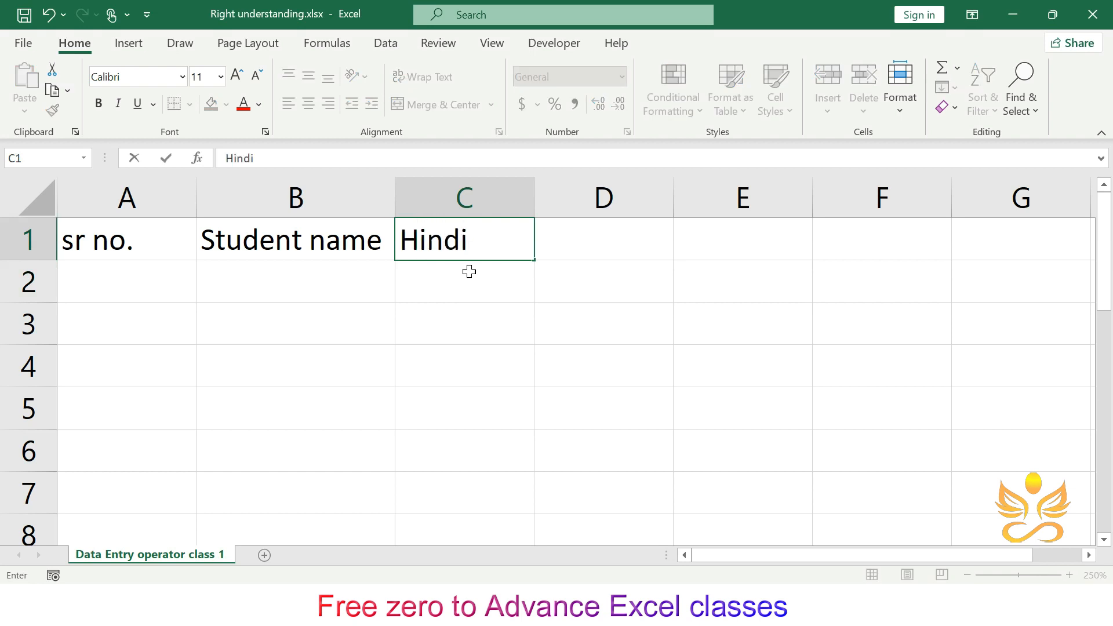
pyautogui.press('Tab')
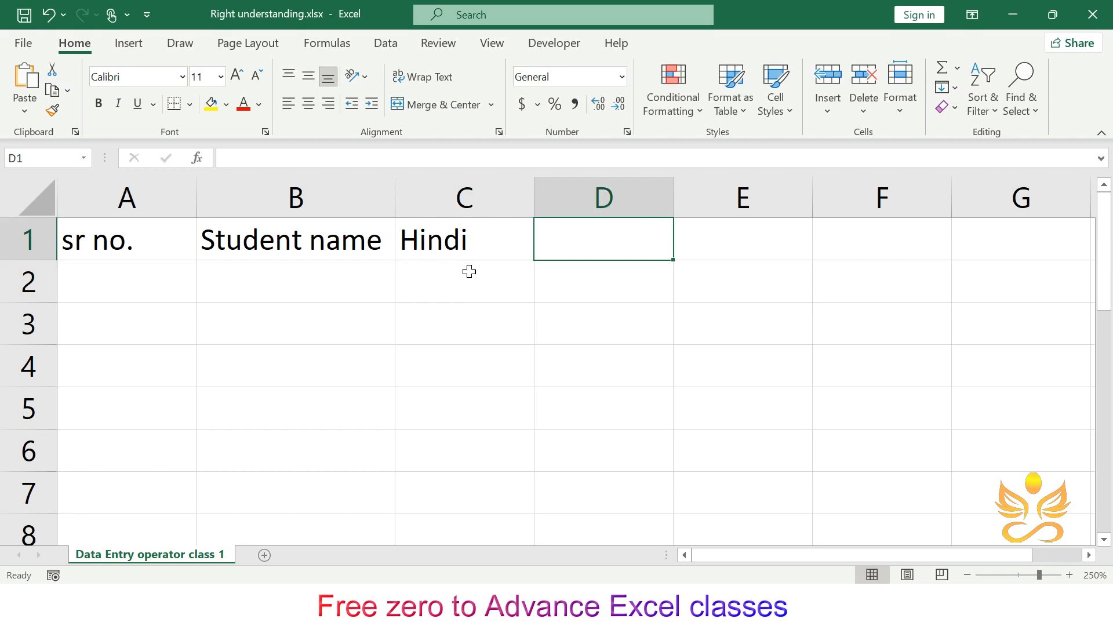
# - Enter the subject headers Eng, Sst and Phy. EDU in cells D1 through F1
pyautogui.write('ENg')
pyautogui.press('BackSpace')
pyautogui.press('BackSpace')
pyautogui.write('ng')
pyautogui.press('Tab')
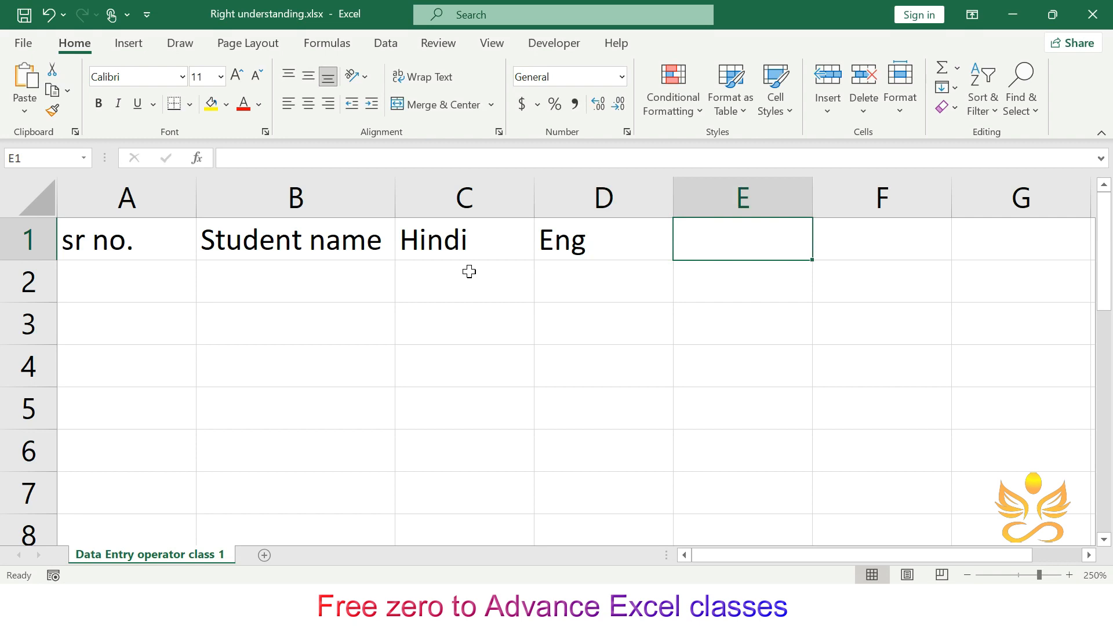
pyautogui.write('Sst')
pyautogui.press('Tab')
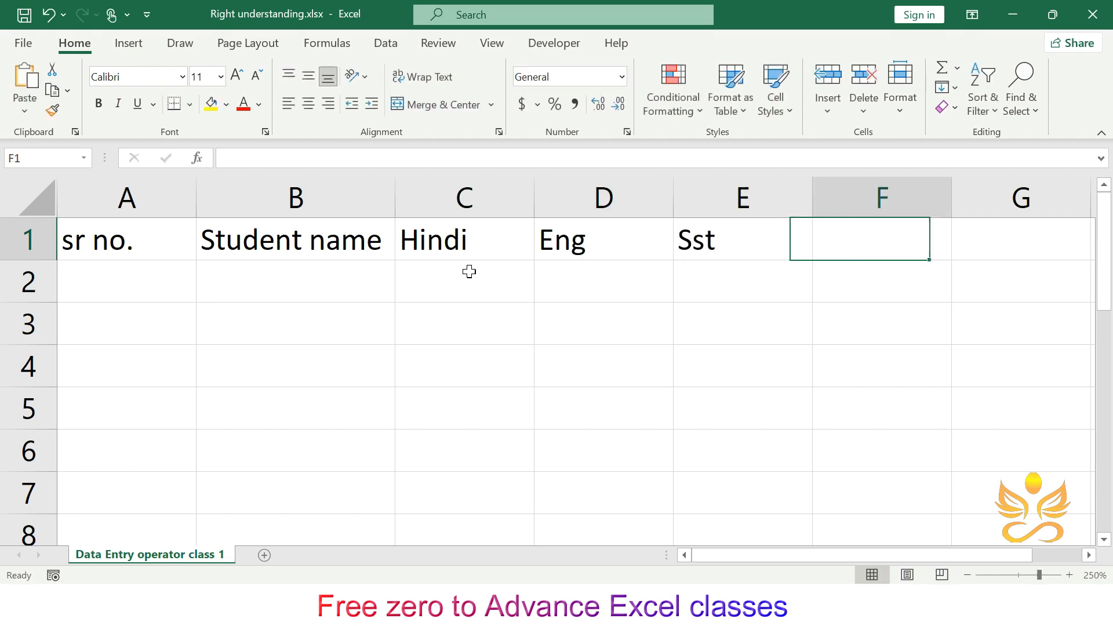
pyautogui.write('P')
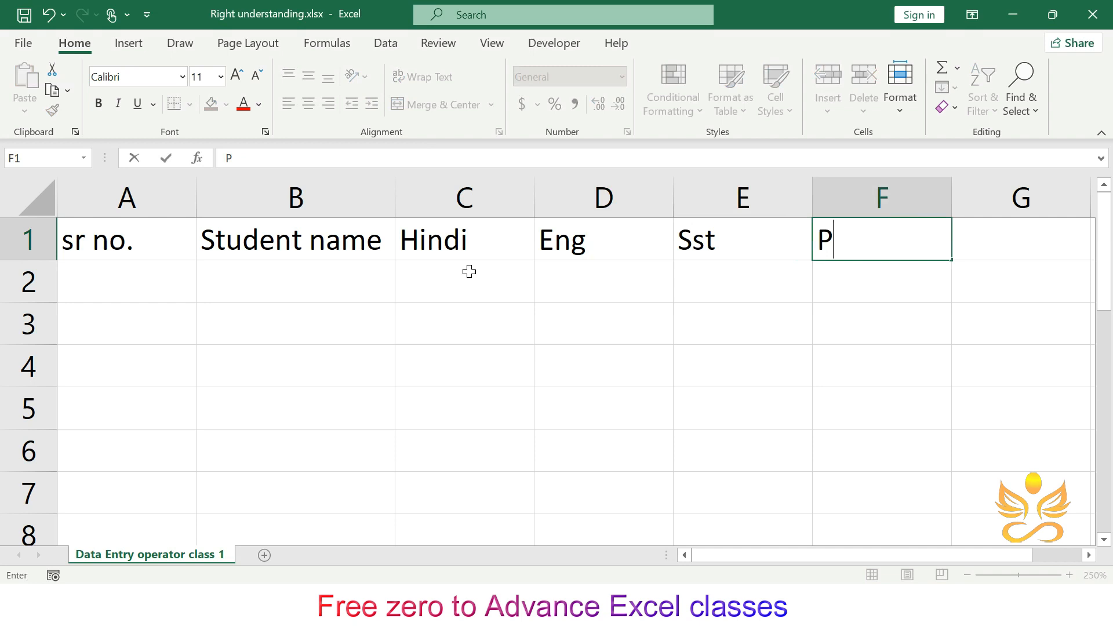
pyautogui.write('hy. EDU')
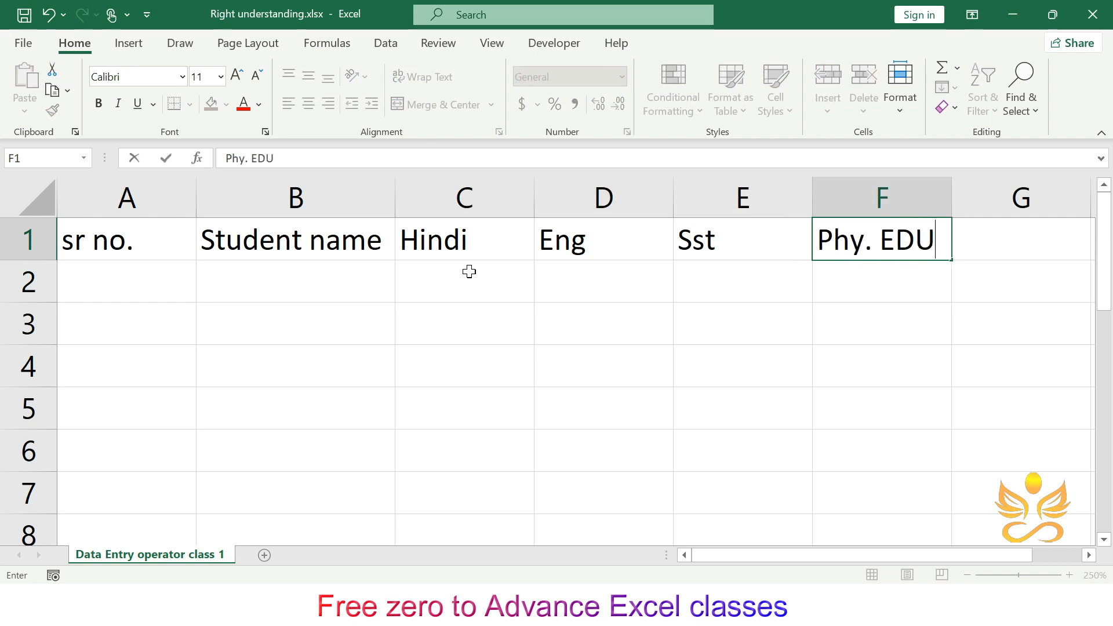
pyautogui.press('Tab')
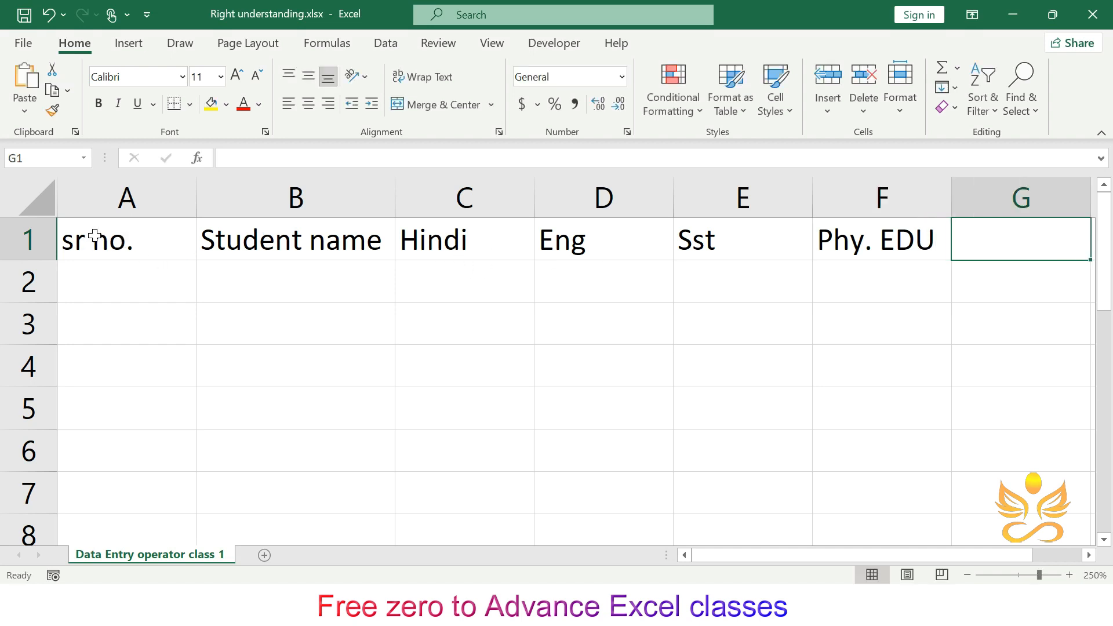
# - Switch the keyboard input to Hindi and enter four student names in Hindi script in B2 through B5
pyautogui.click(163, 289)
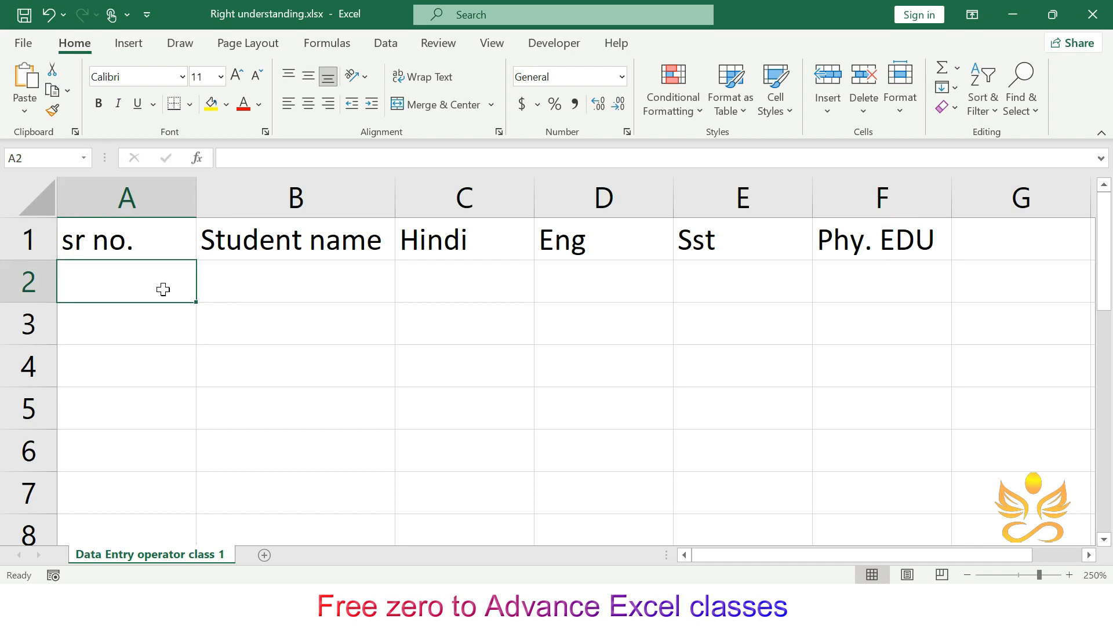
pyautogui.click(267, 250)
pyautogui.click(256, 287)
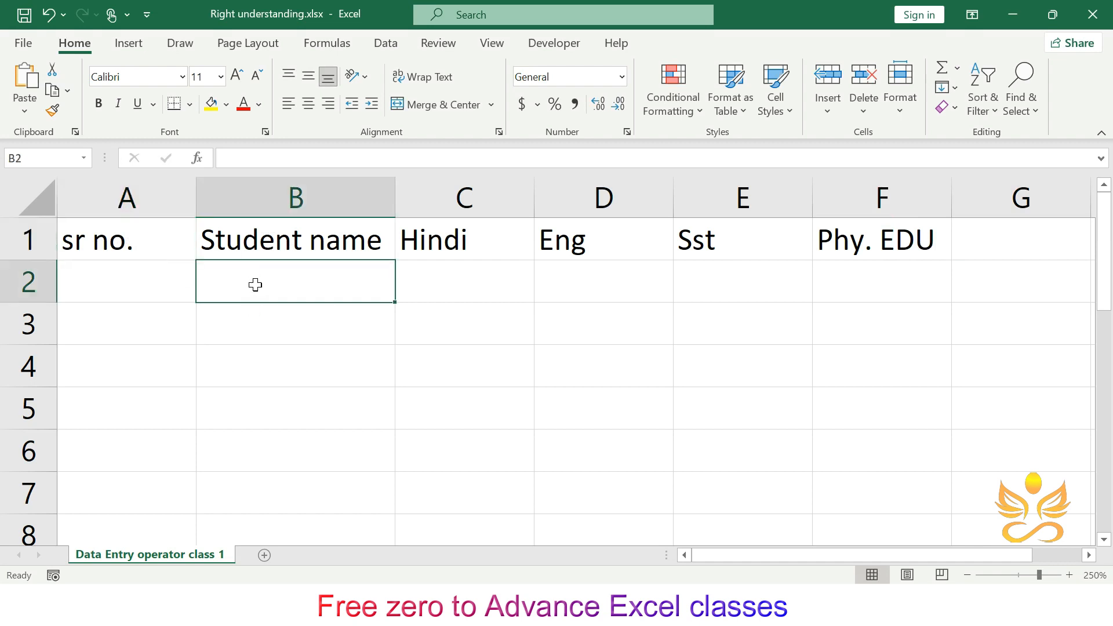
pyautogui.hotkey('alt', 'shift')
pyautogui.write('Gabbar')
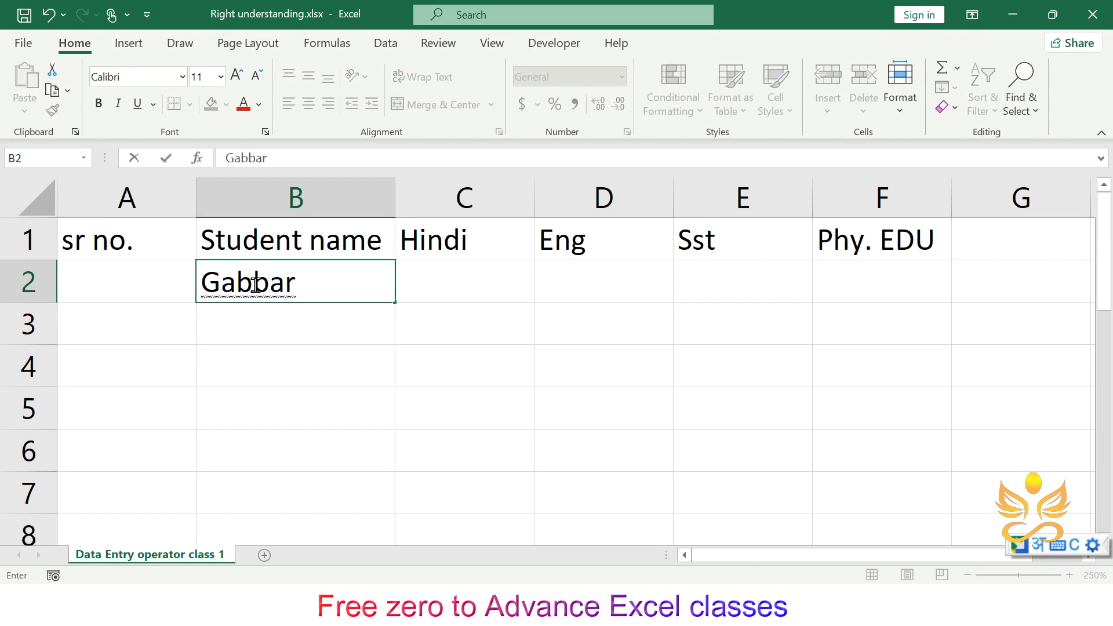
pyautogui.press('space')
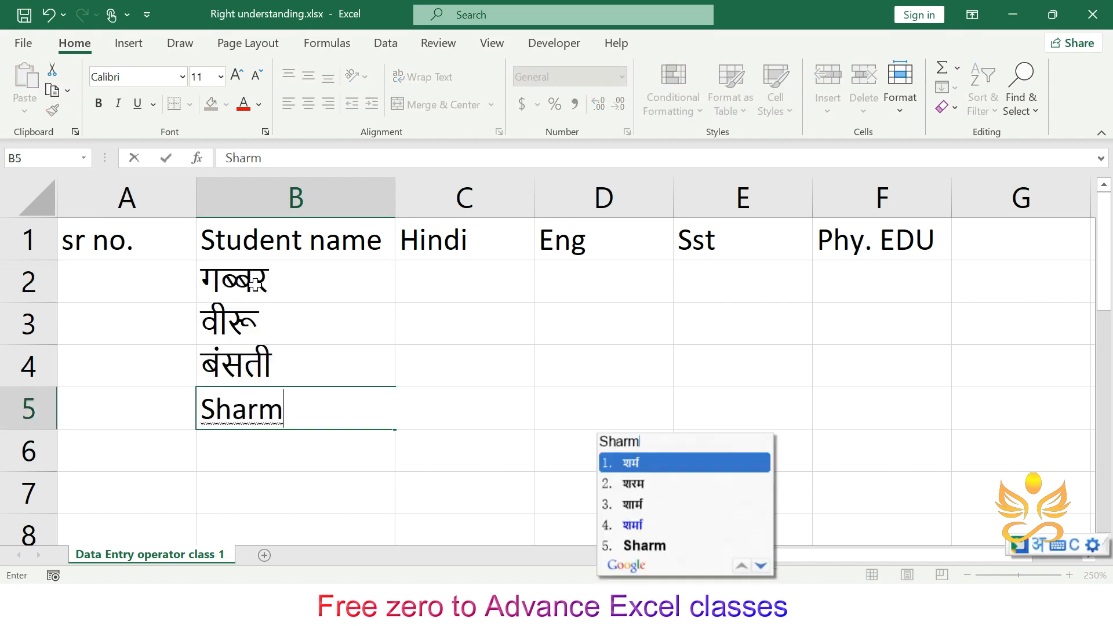
pyautogui.write('ila')
pyautogui.press('space')
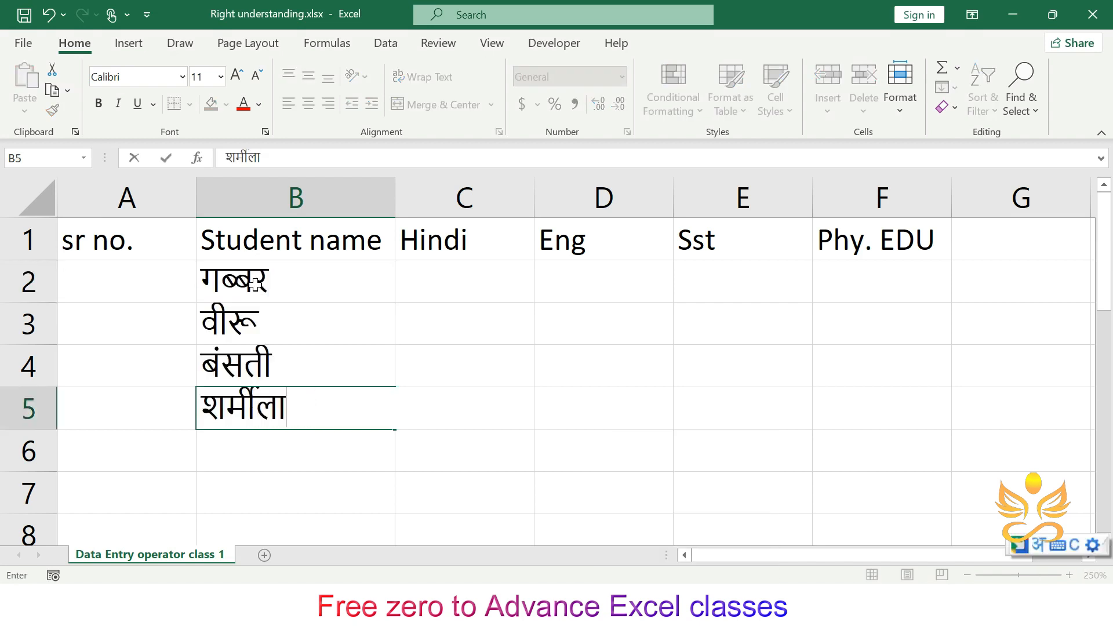
# - Enter the serial numbers 1, 2 and 3 in cells A2 through A4
pyautogui.click(188, 284)
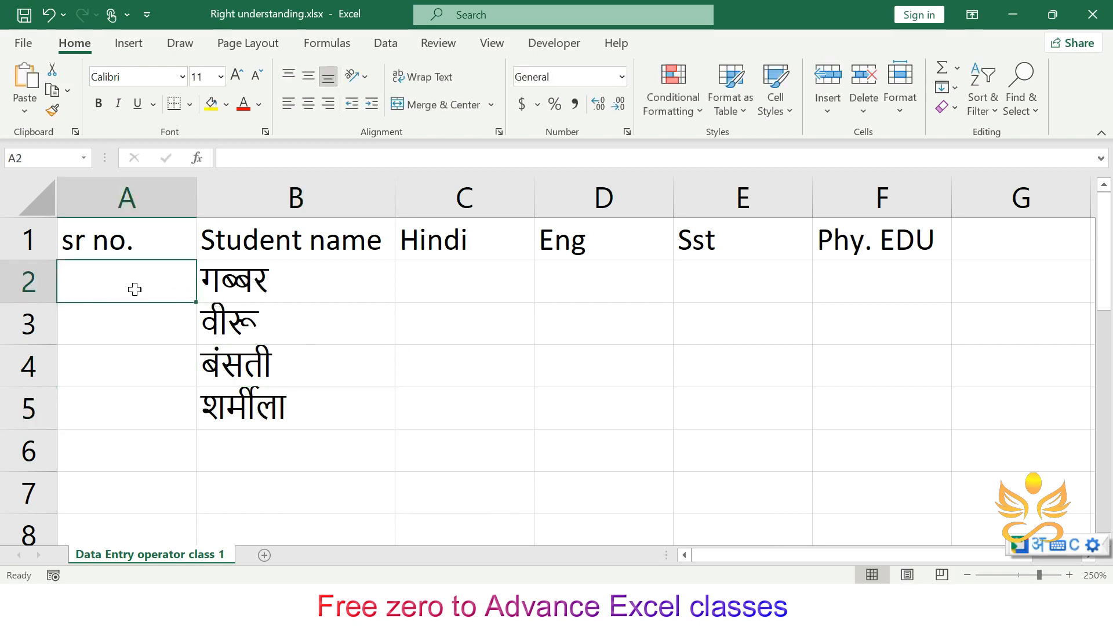
pyautogui.write('1')
pyautogui.click(169, 282)
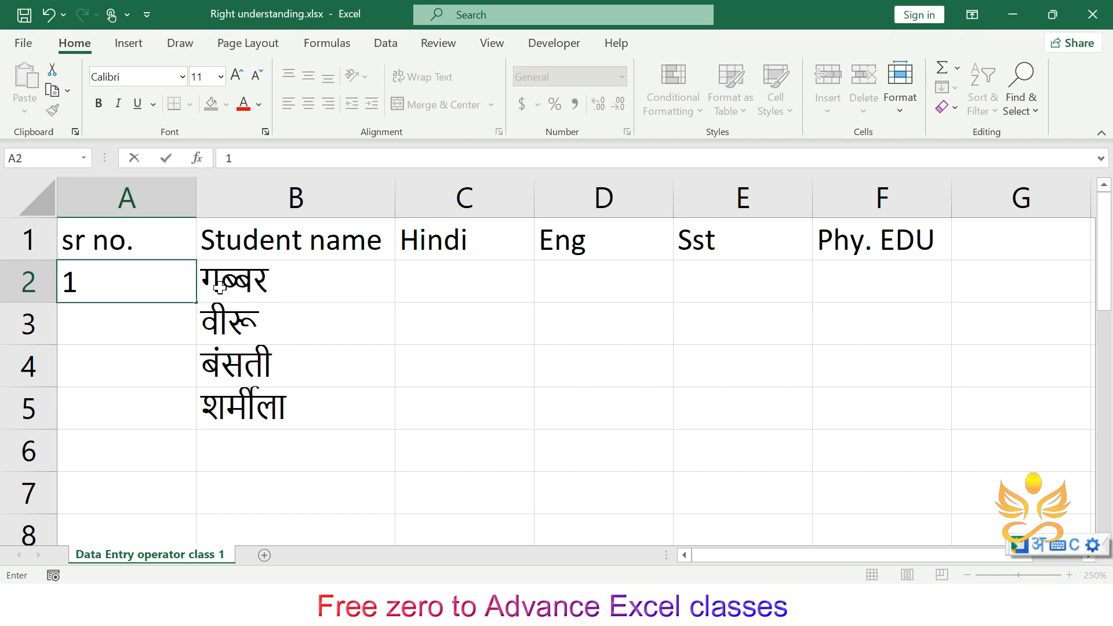
pyautogui.click(127, 318)
pyautogui.write('2')
pyautogui.click(160, 378)
pyautogui.write('3')
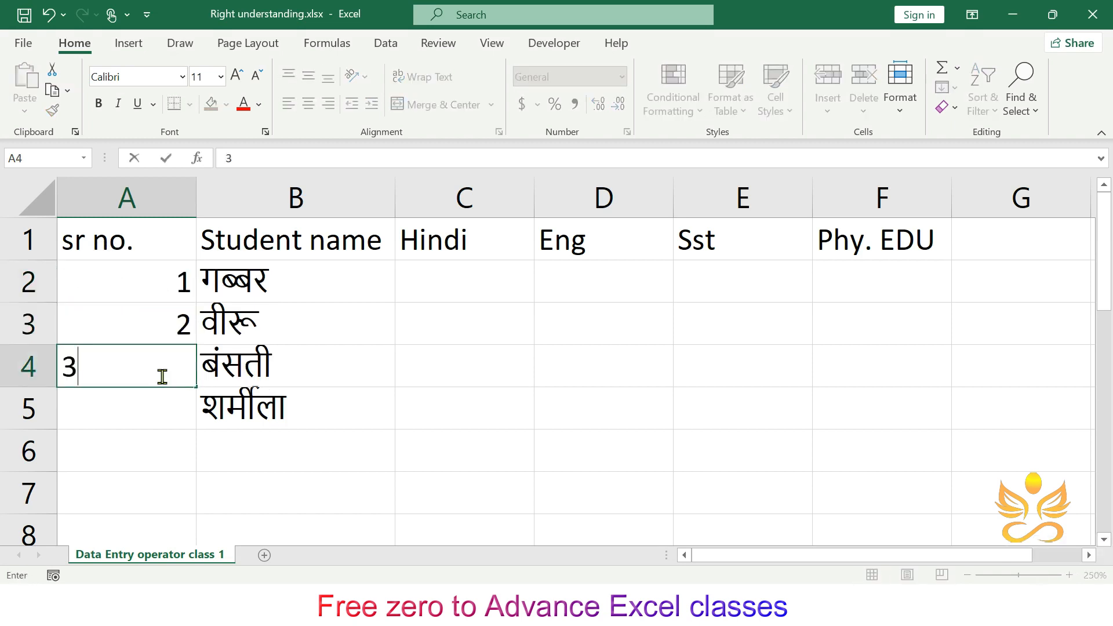
pyautogui.click(175, 412)
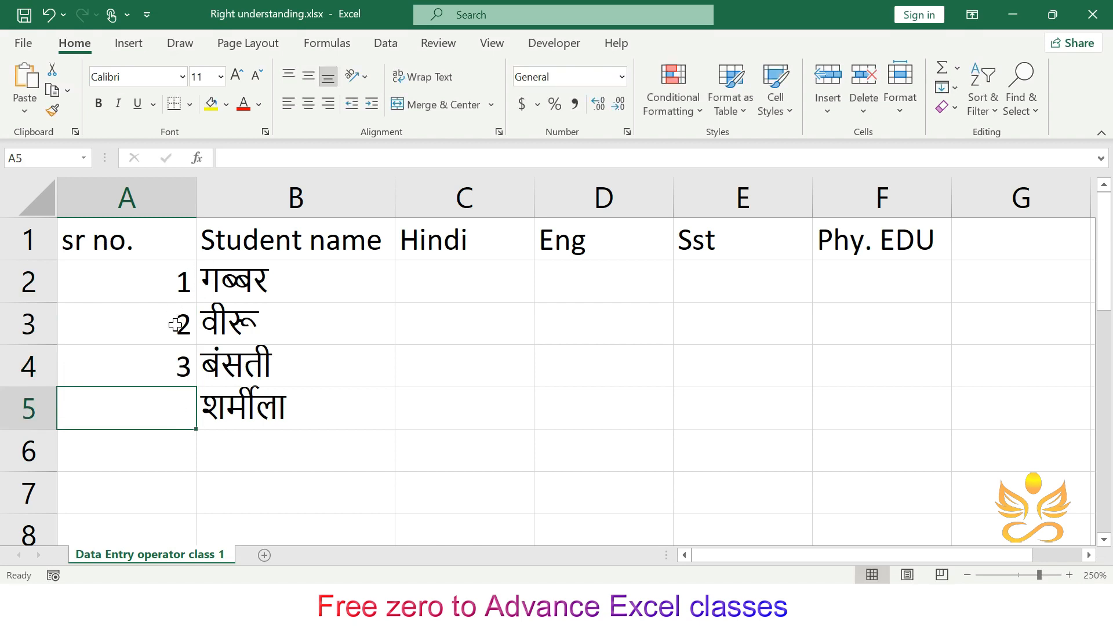
# - Select A2:A4 and autofill the serial number series down to A5
pyautogui.moveTo(179, 322); pyautogui.dragTo(173, 357)
pyautogui.click(178, 272)
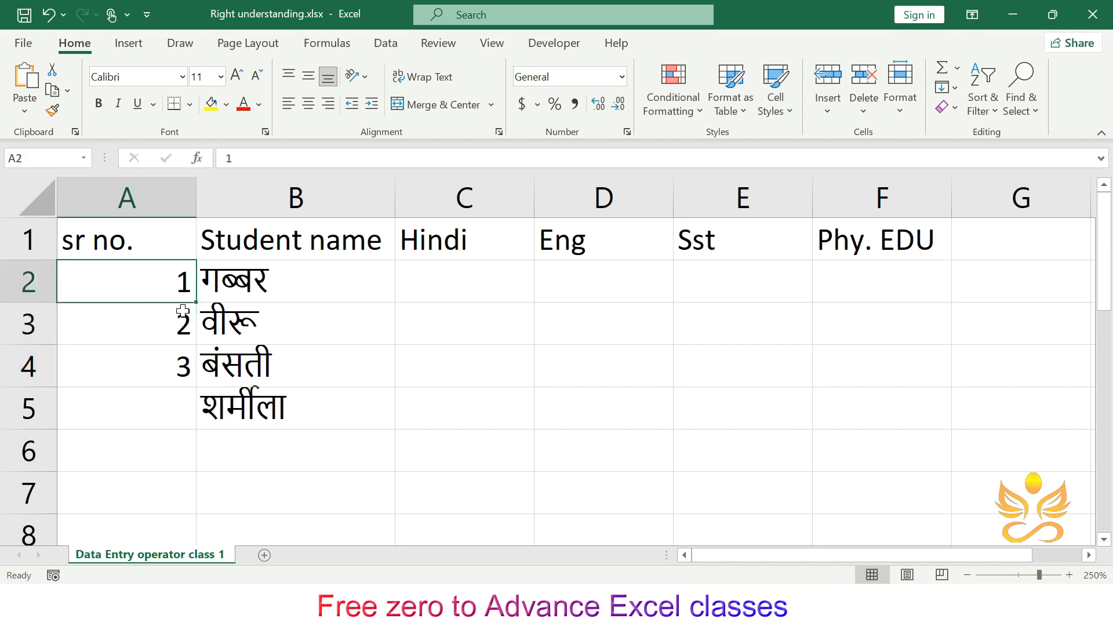
pyautogui.click(201, 313)
pyautogui.click(182, 282)
pyautogui.click(200, 313)
pyautogui.moveTo(177, 287); pyautogui.dragTo(195, 388)
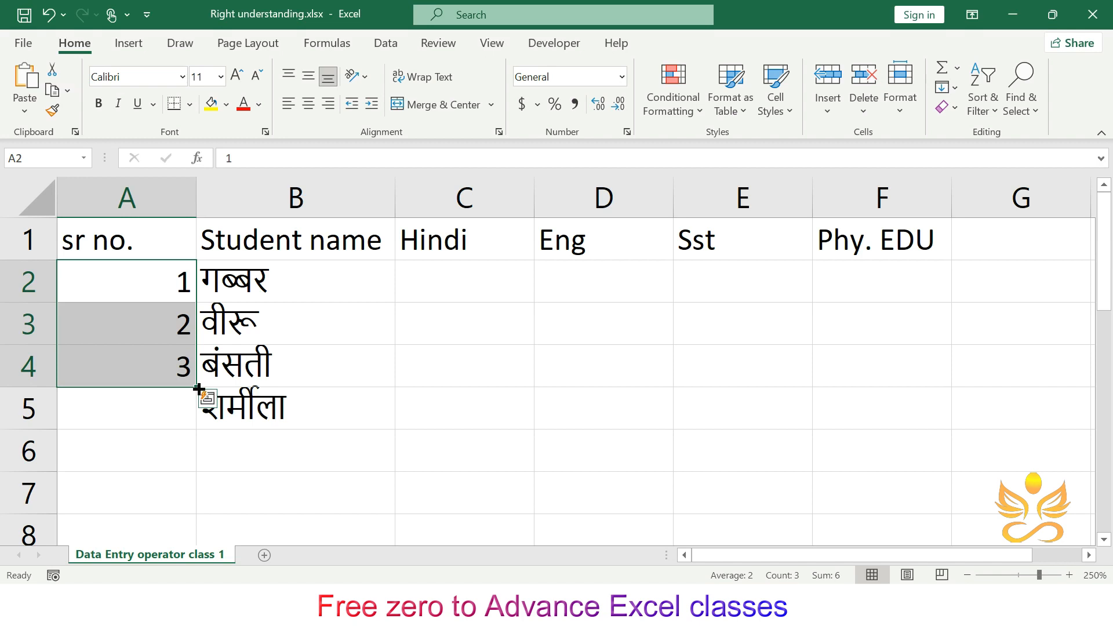
pyautogui.moveTo(198, 387); pyautogui.dragTo(197, 514)
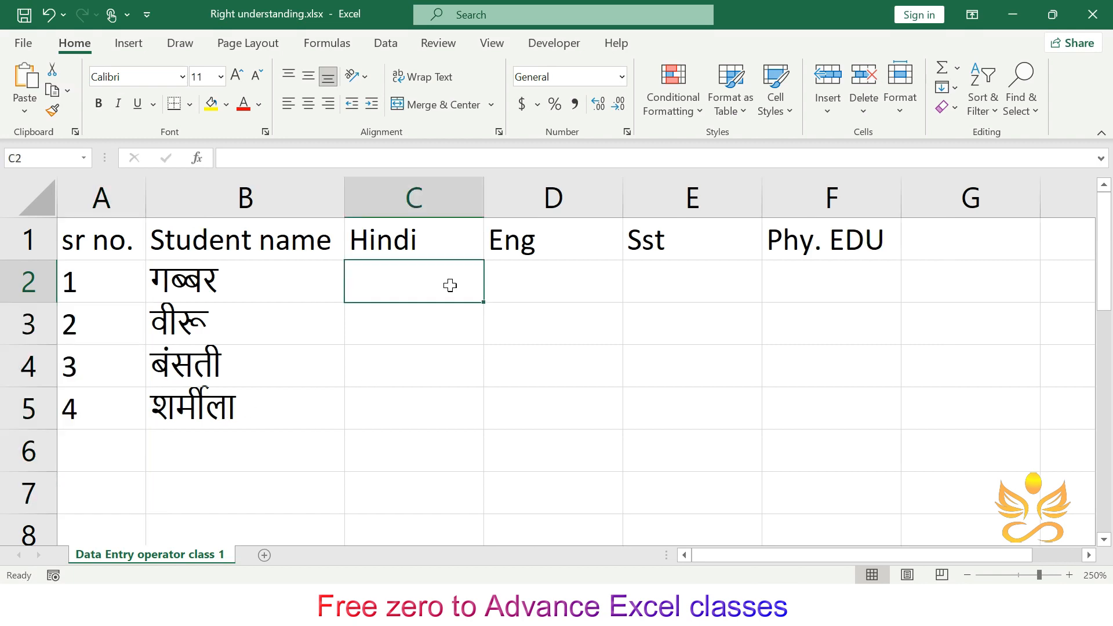
# - Enter the formula =RANDBETWEEN(30,90) in C2 to generate a random Hindi mark
pyautogui.write('=')
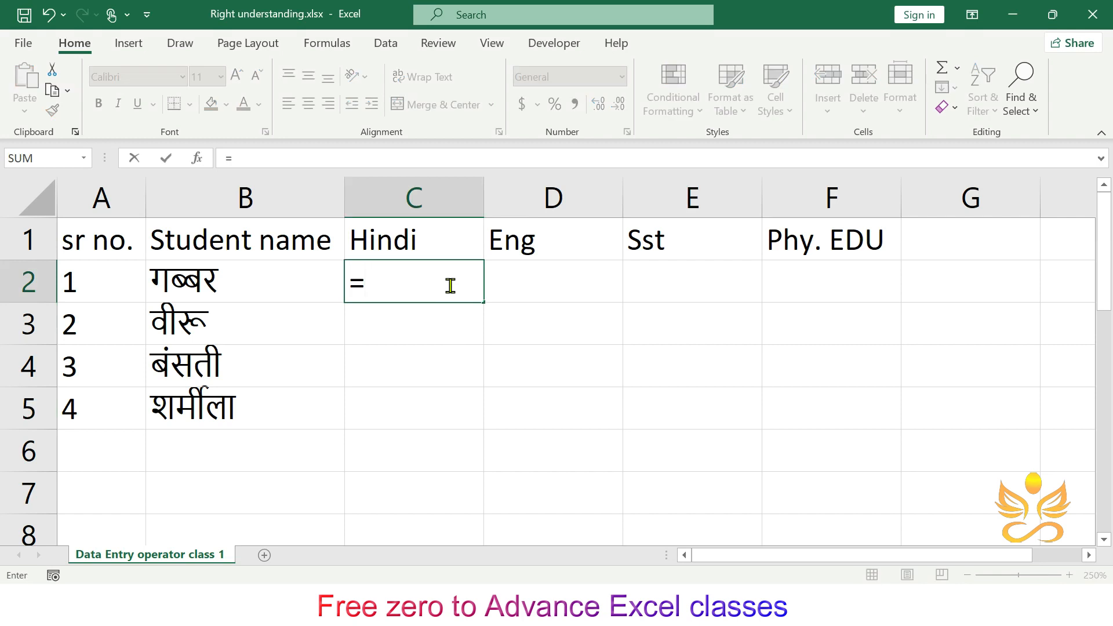
pyautogui.write('ban')
pyautogui.press('BackSpace')
pyautogui.press('BackSpace')
pyautogui.press('BackSpace')
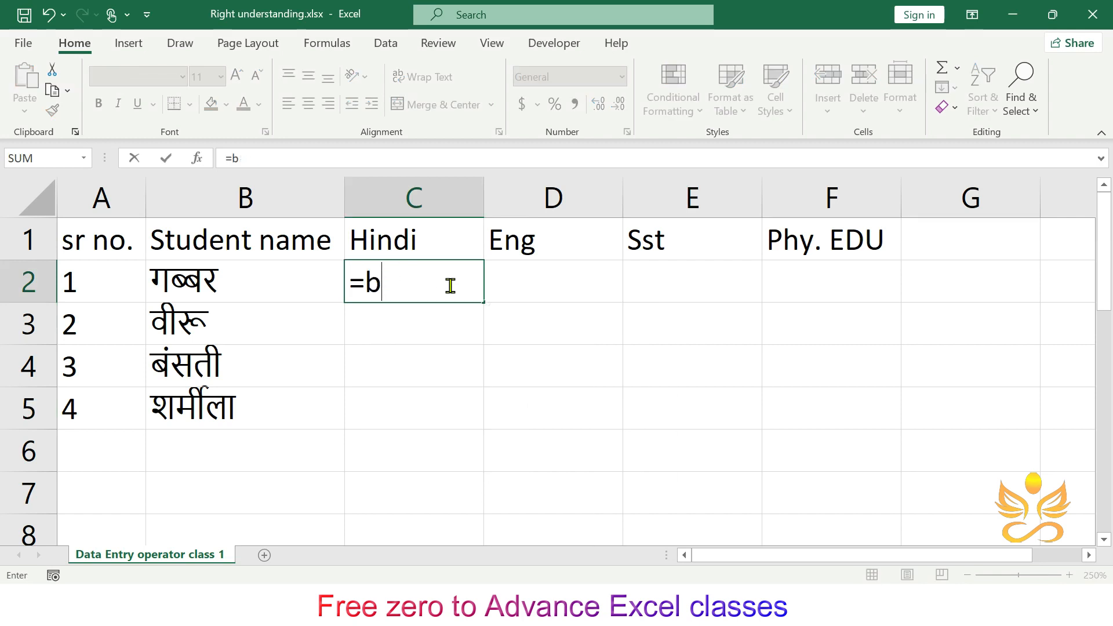
pyautogui.write('rand')
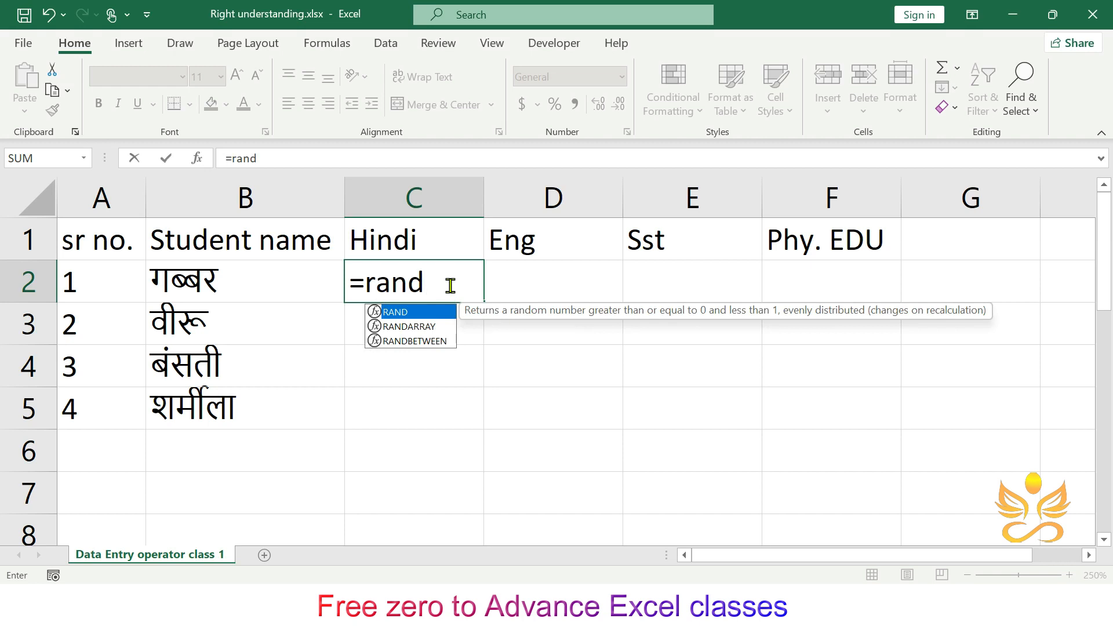
pyautogui.press('Down')
pyautogui.press('Down')
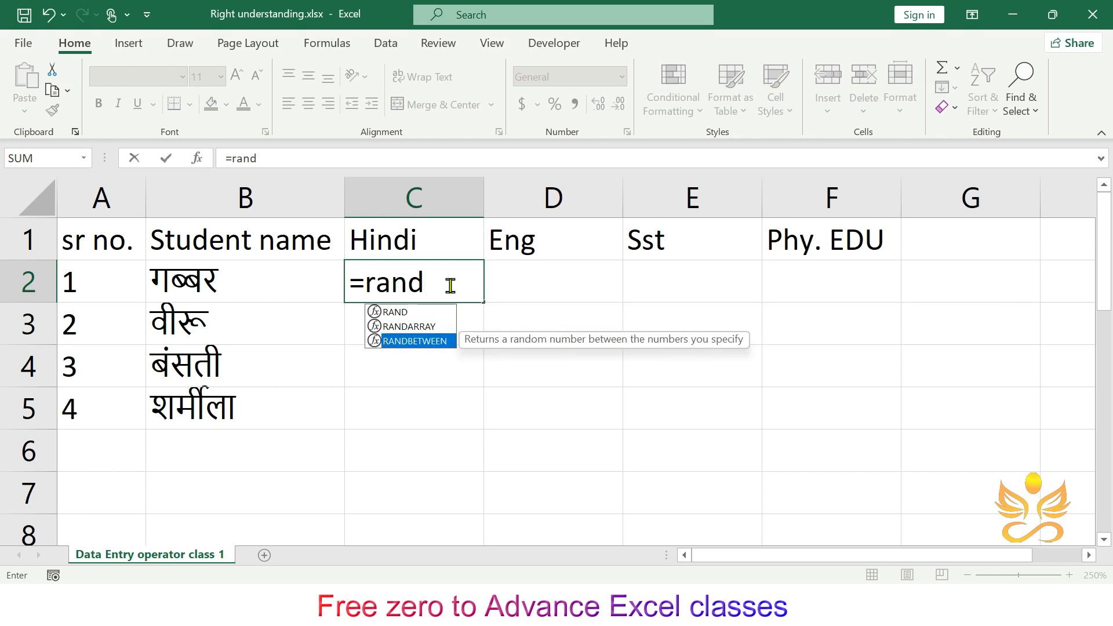
pyautogui.press('Tab')
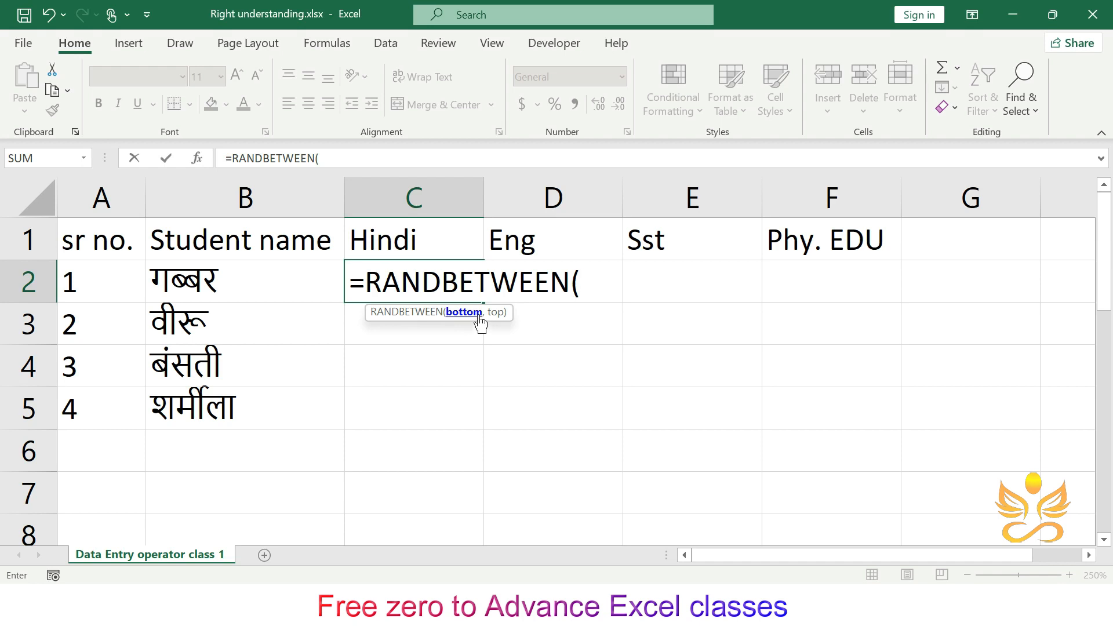
pyautogui.write('1')
pyautogui.press('BackSpace')
pyautogui.write('30,')
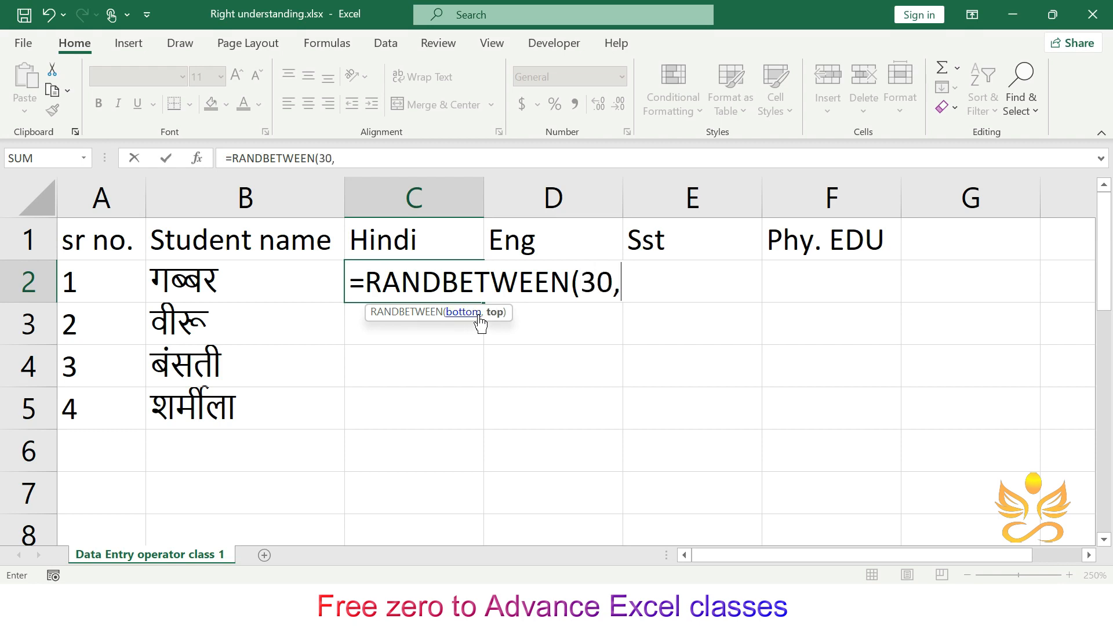
pyautogui.write('90')
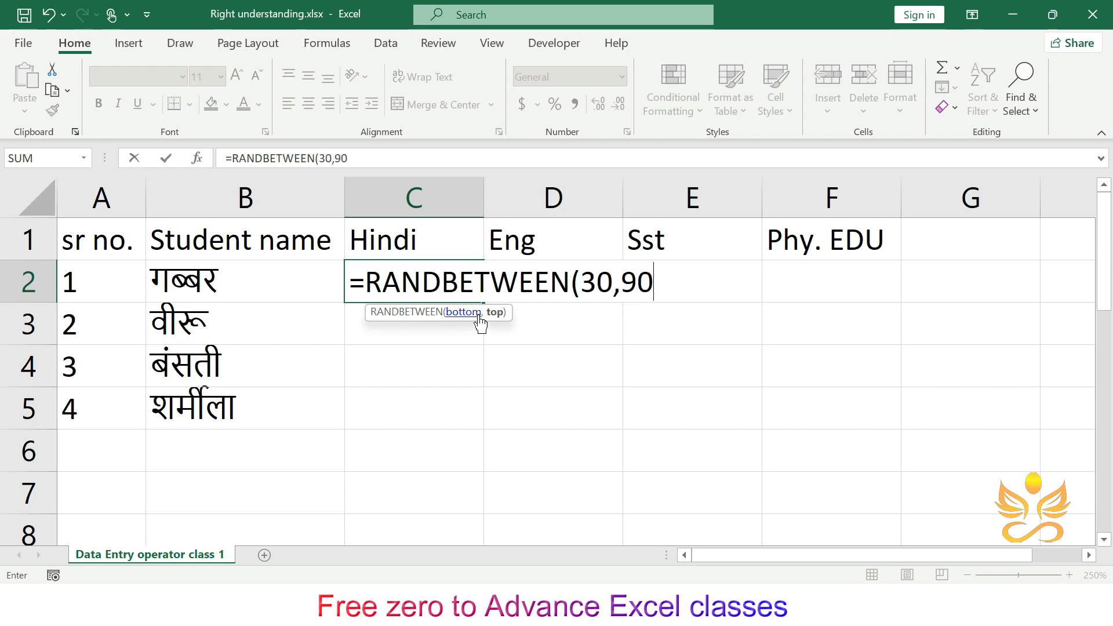
pyautogui.write('_')
pyautogui.write(')')
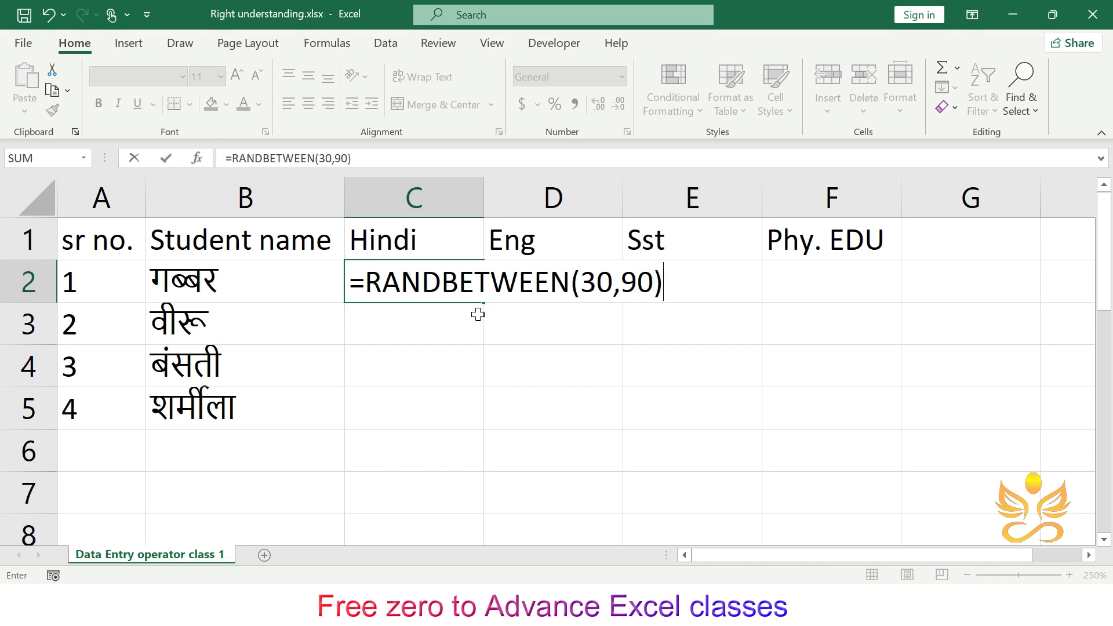
pyautogui.press('Return')
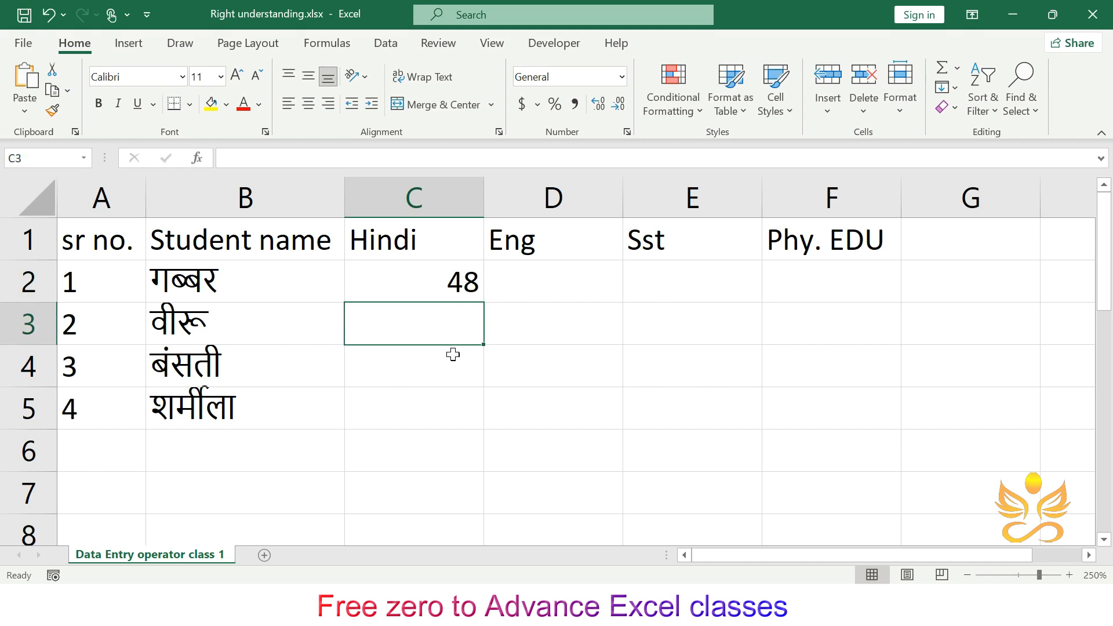
# - Select C2 through C5 and fill the RANDBETWEEN formula down the Hindi column
pyautogui.click(466, 283)
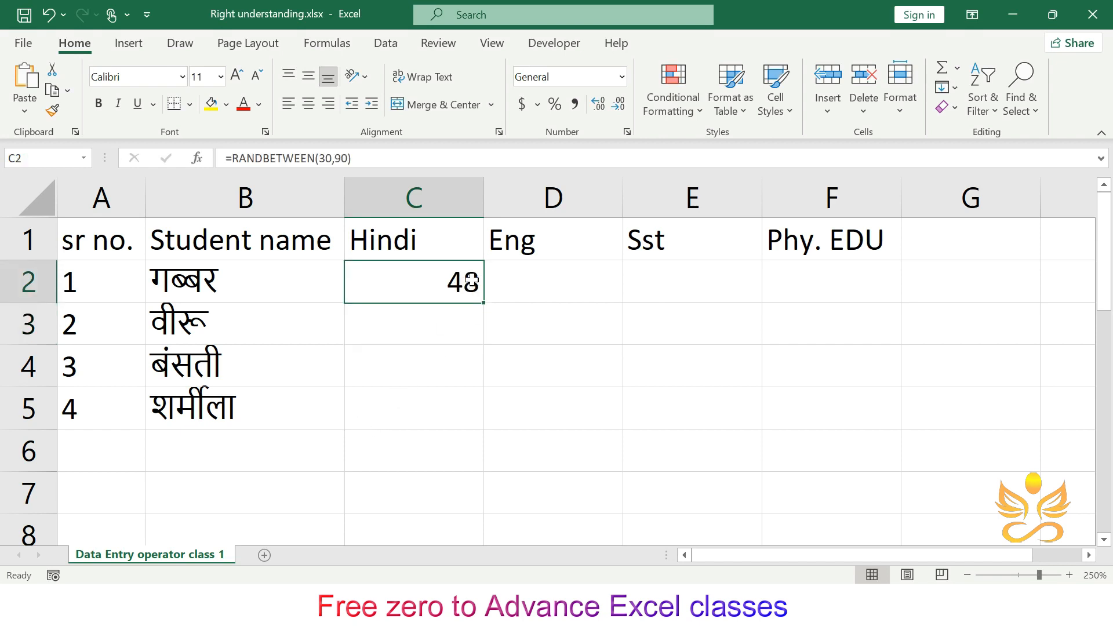
pyautogui.click(504, 308)
pyautogui.moveTo(467, 281); pyautogui.dragTo(474, 409)
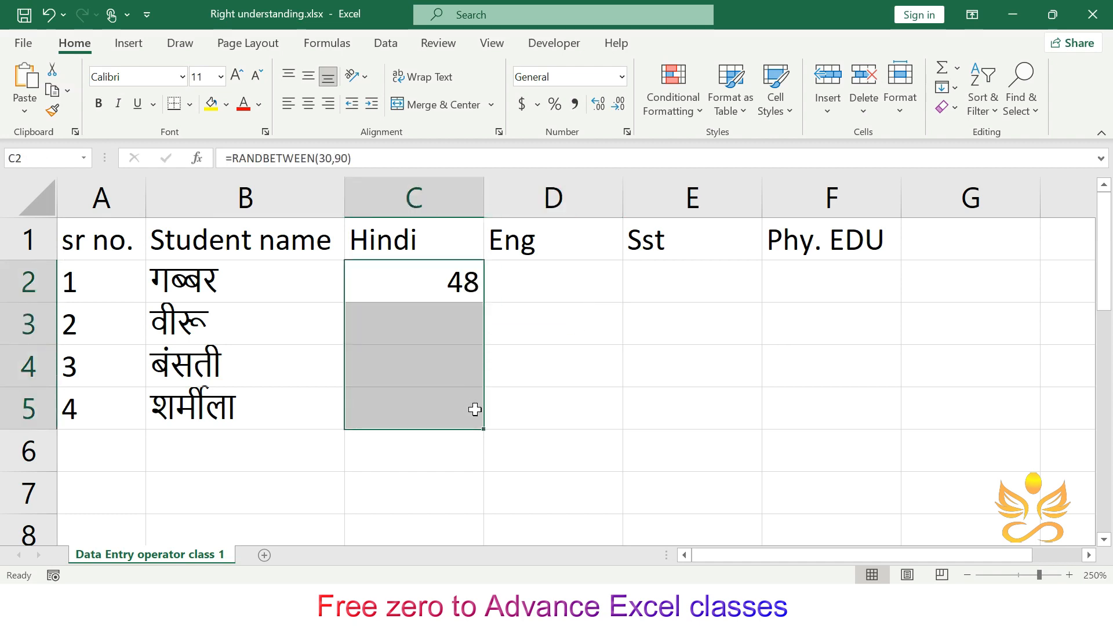
pyautogui.hotkey('ctrl', 'd')
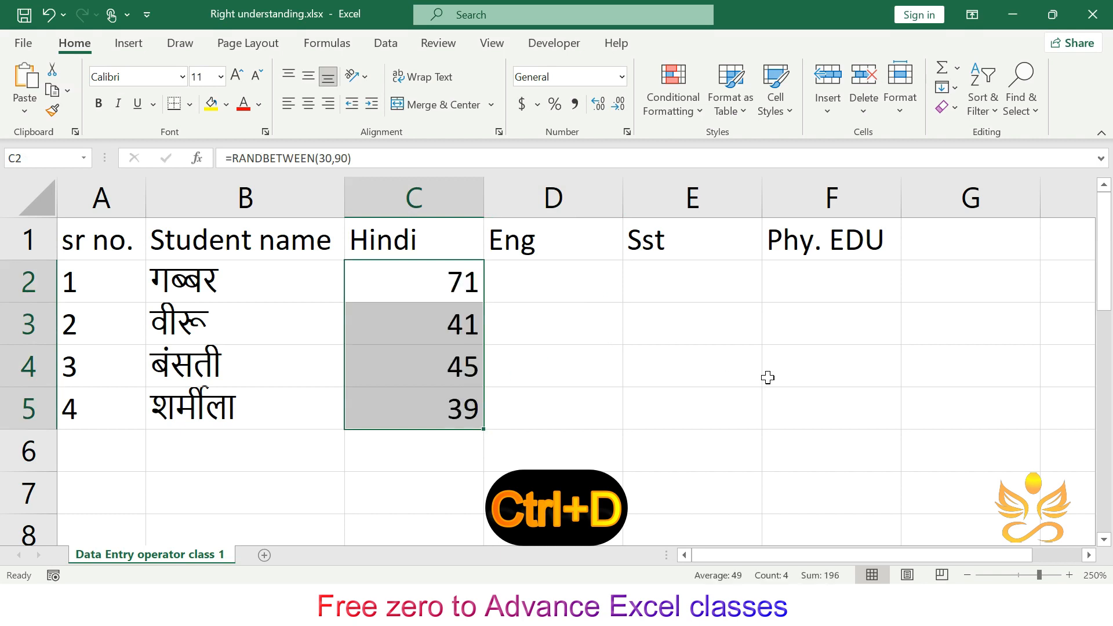
# - Select C2:F5 and fill the formulas right across the Eng, Sst and Phy. EDU columns
pyautogui.click(690, 351)
pyautogui.moveTo(410, 264); pyautogui.dragTo(799, 422)
pyautogui.moveTo(799, 422); pyautogui.dragTo(800, 422)
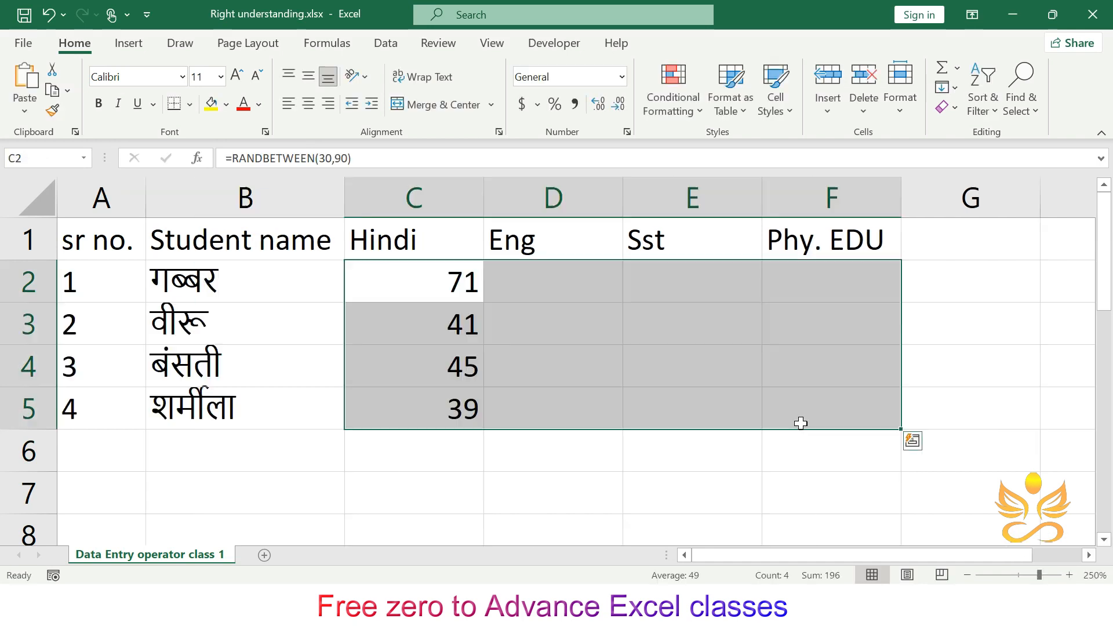
pyautogui.hotkey('ctrl', 'r')
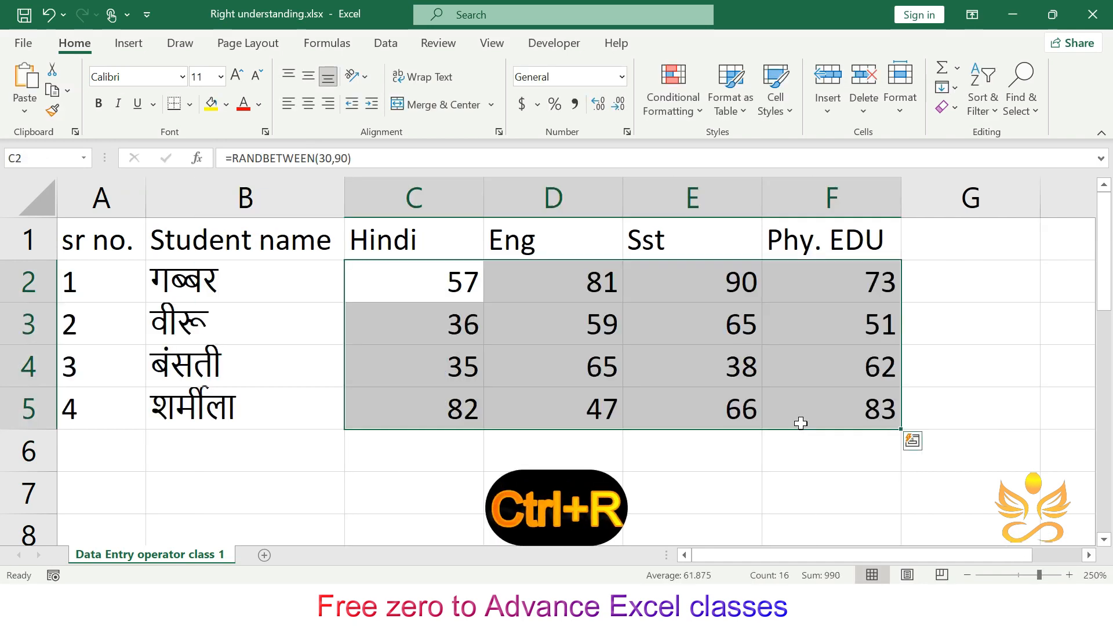
# - Recalculate the worksheet several times to regenerate the random marks
pyautogui.click(664, 464)
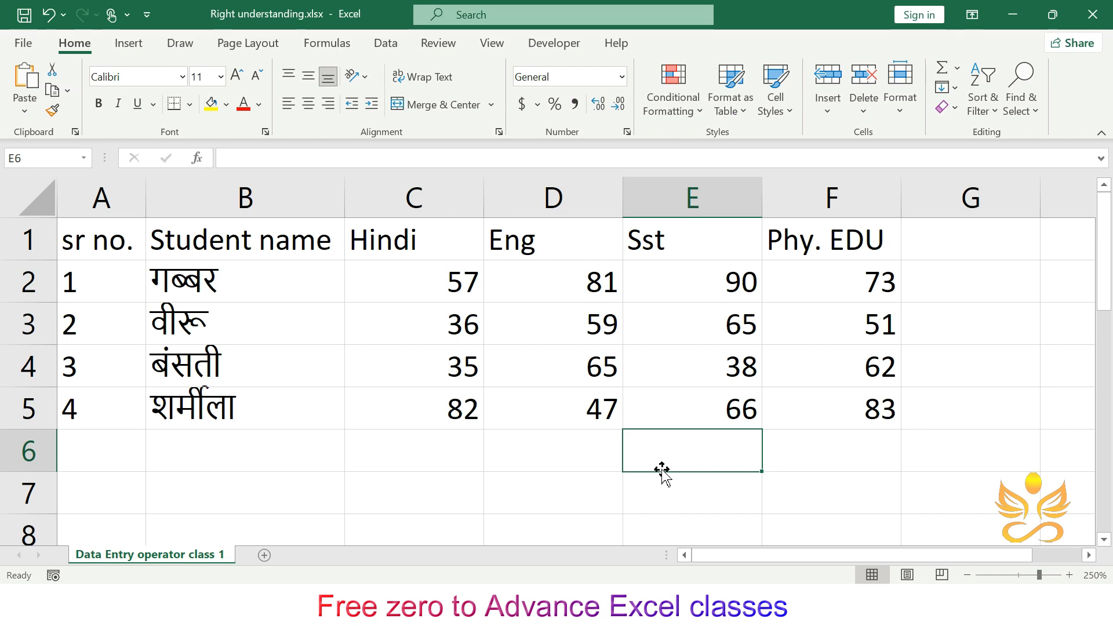
pyautogui.press('F9')
pyautogui.press('F9')
pyautogui.press('F9')
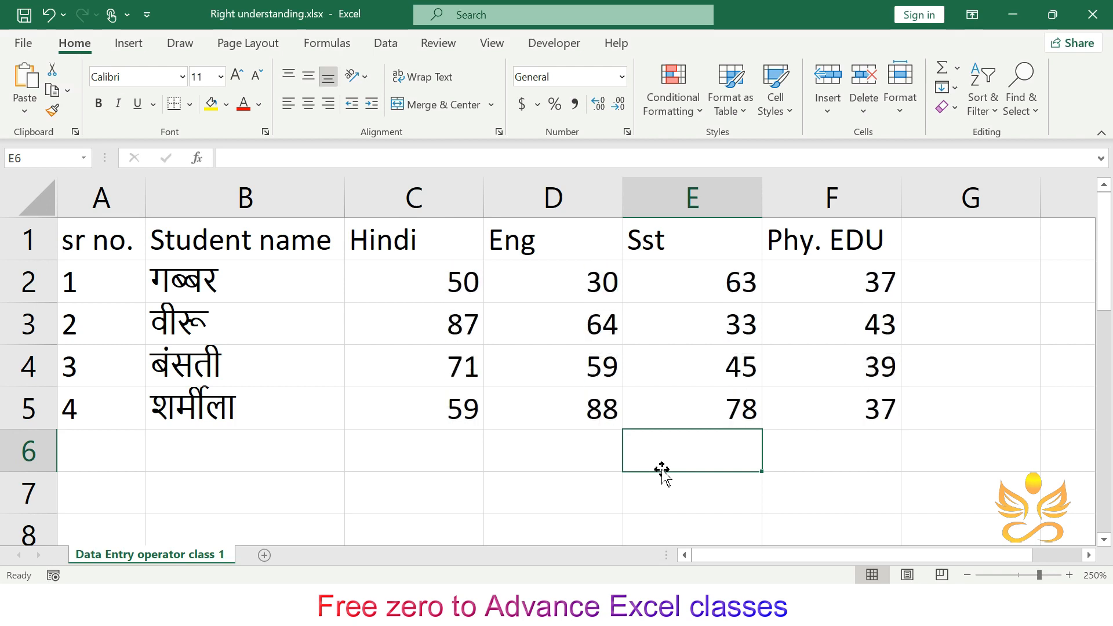
pyautogui.press('F9')
pyautogui.press('F9')
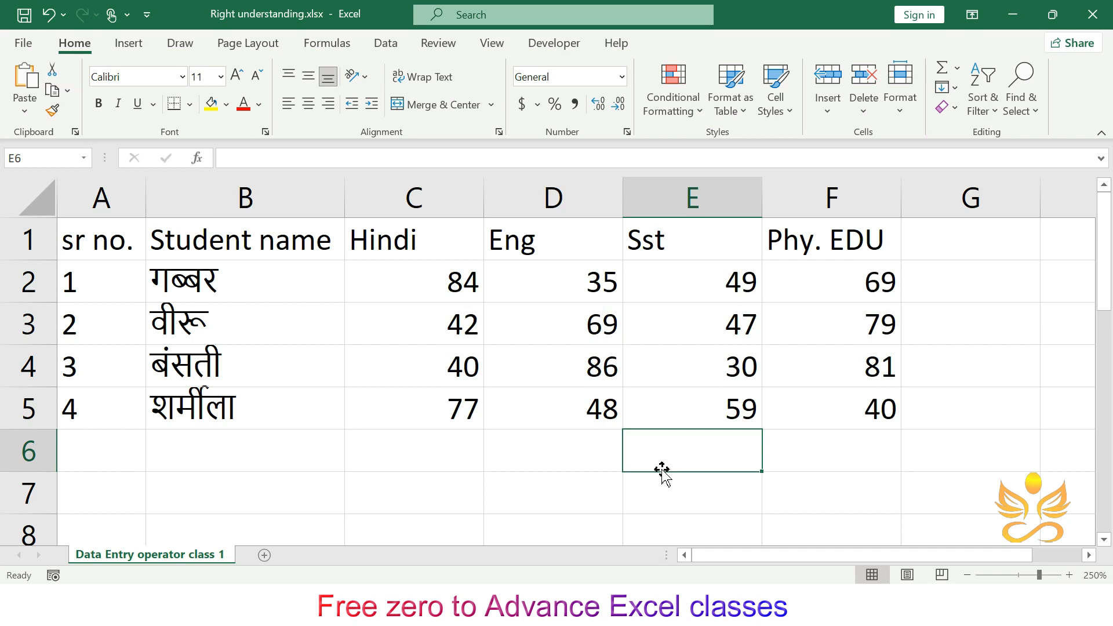
# - Copy the marks in C2:F5 and paste them back as values only, then clear the copy marquee
pyautogui.moveTo(453, 283); pyautogui.dragTo(839, 400)
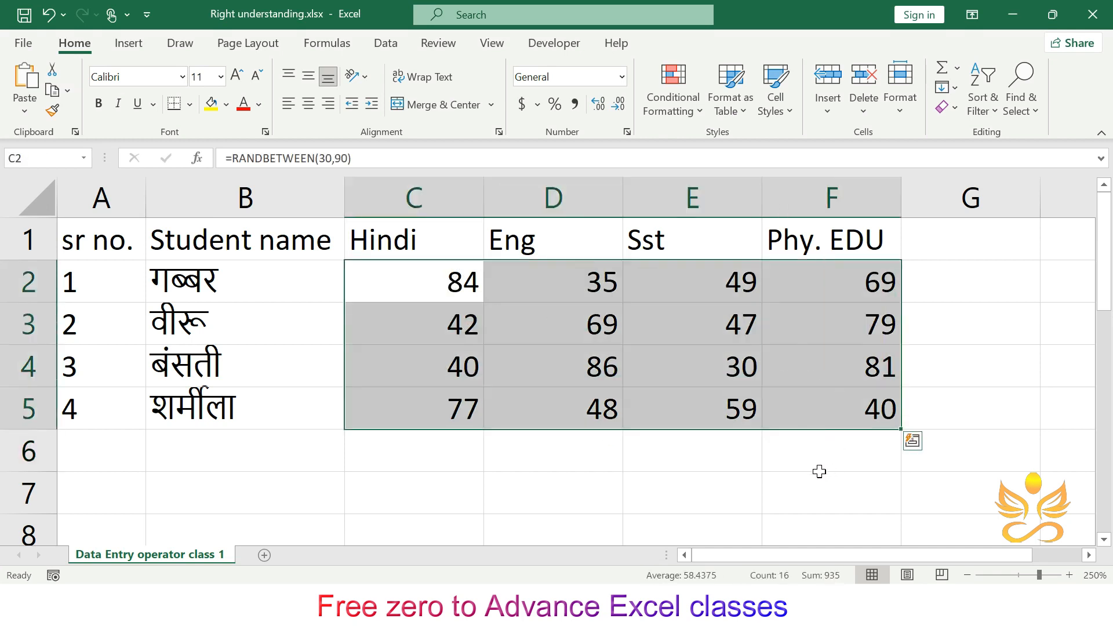
pyautogui.hotkey('ctrl', 'c')
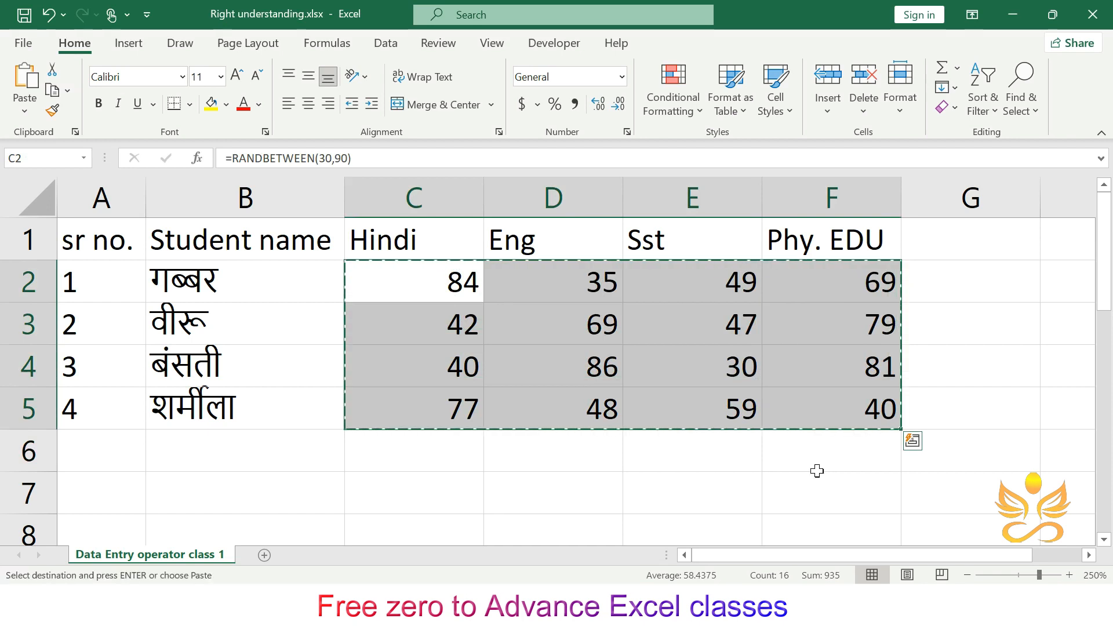
pyautogui.click(23, 116)
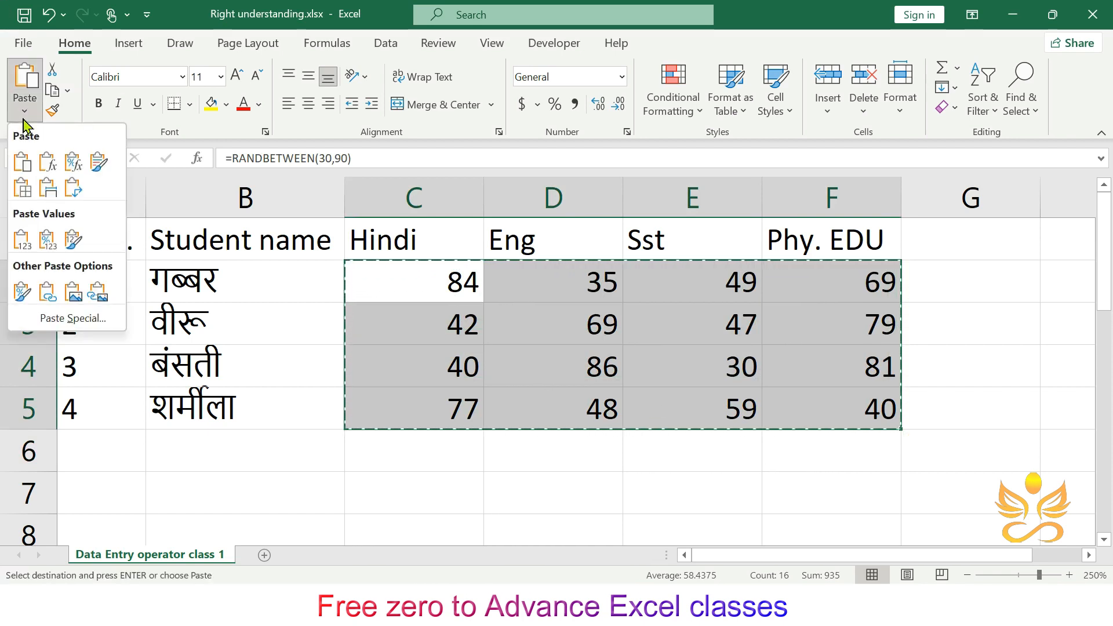
pyautogui.click(21, 243)
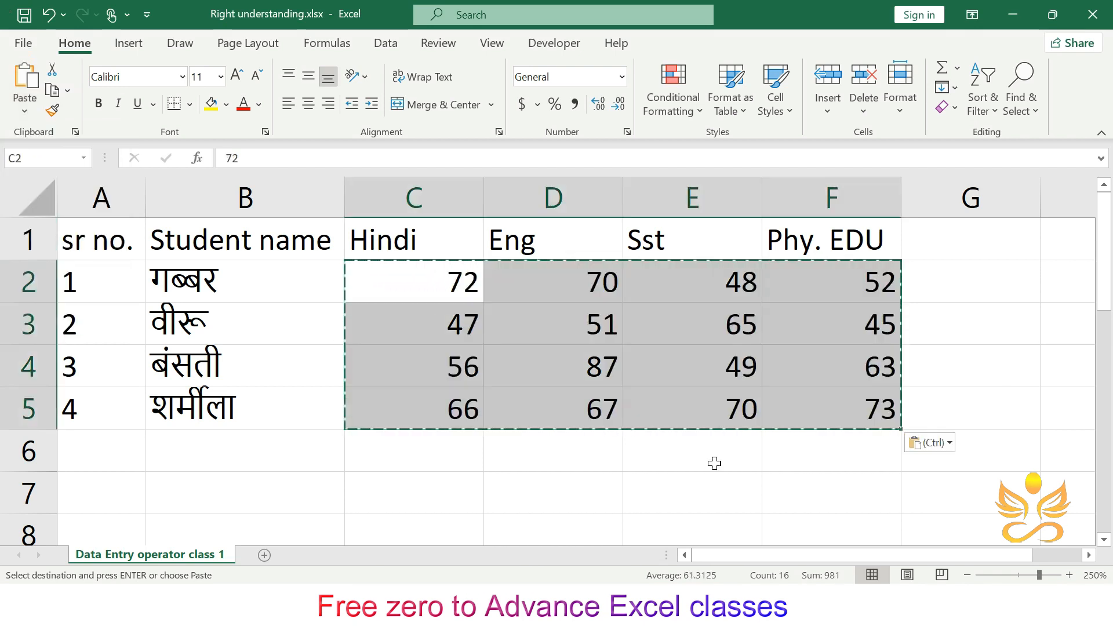
pyautogui.click(695, 491)
pyautogui.press('Escape')
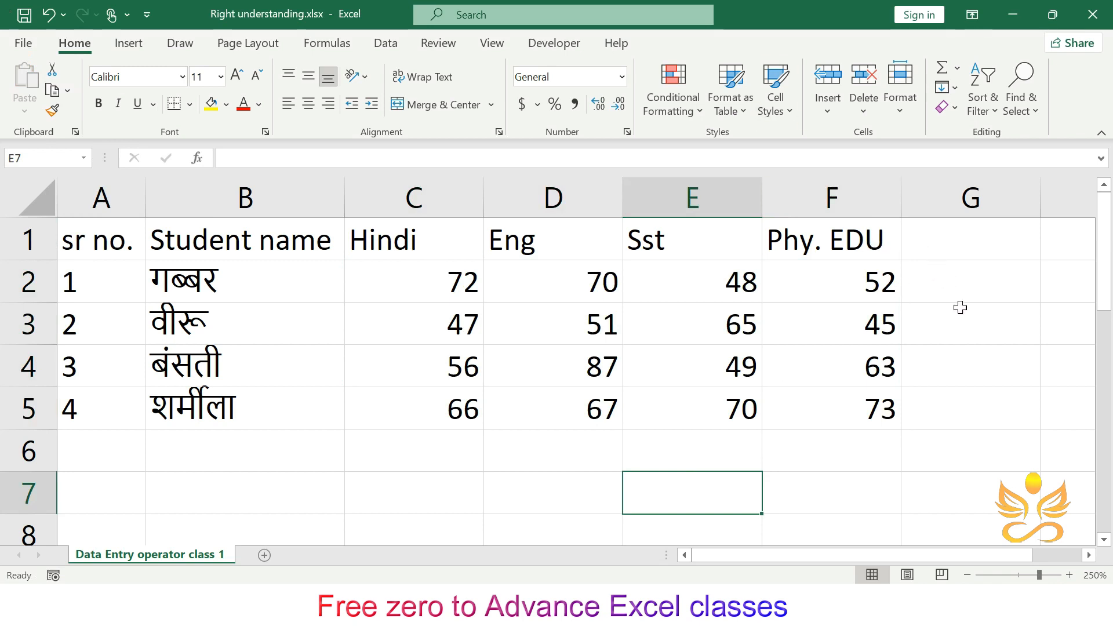
# - Add the column headers Total and Average in cells G1 and H1
pyautogui.click(938, 241)
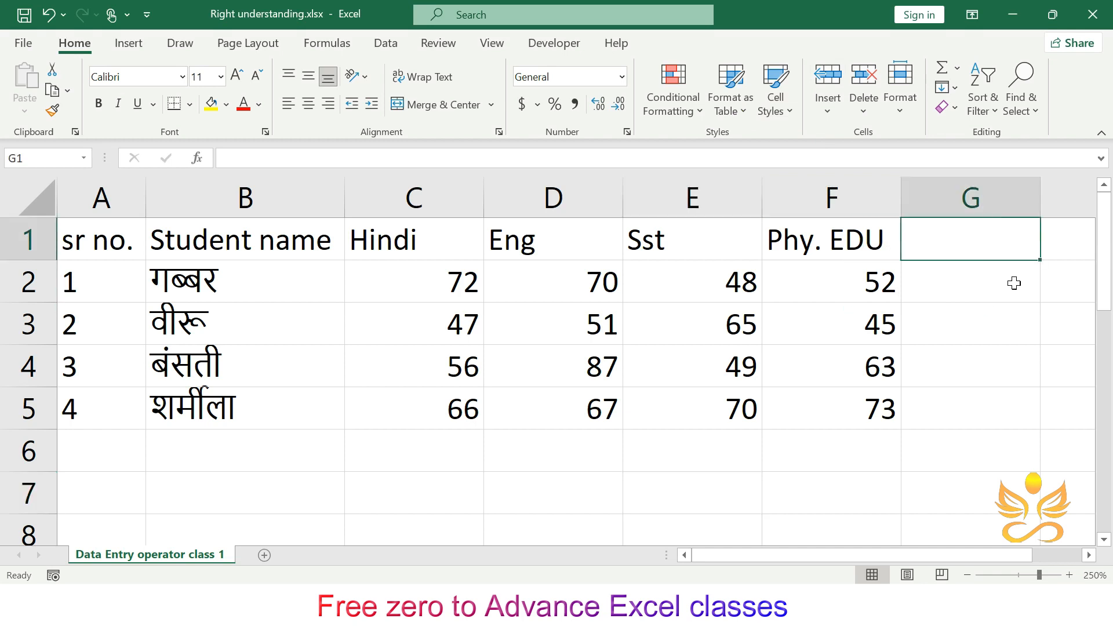
pyautogui.write('To')
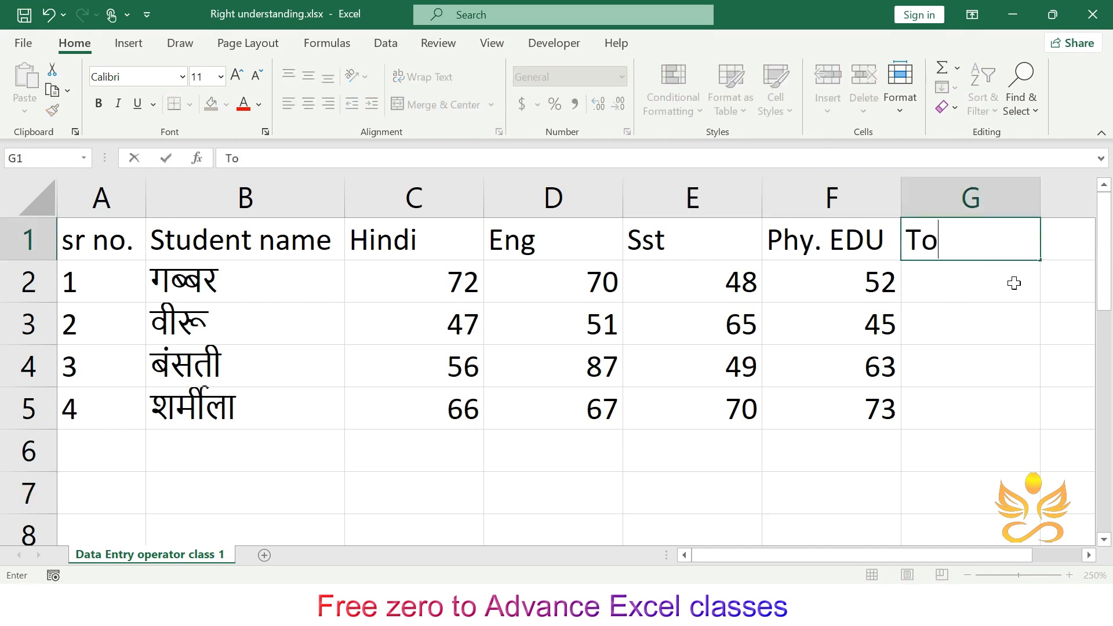
pyautogui.write('tal')
pyautogui.press('Tab')
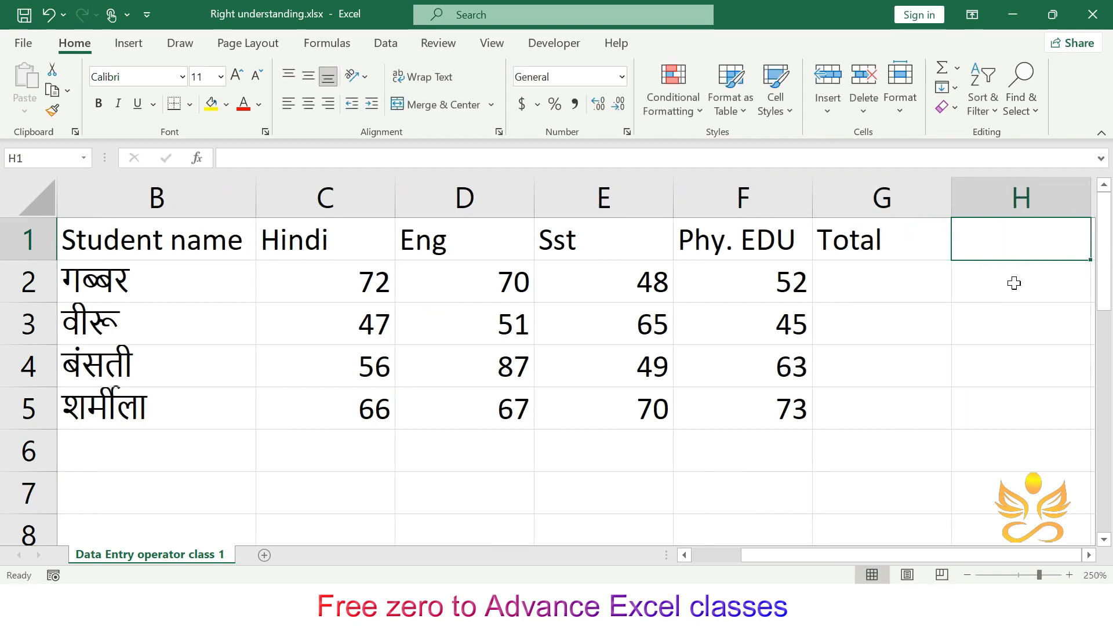
pyautogui.scroll(-3, 1015, 283)
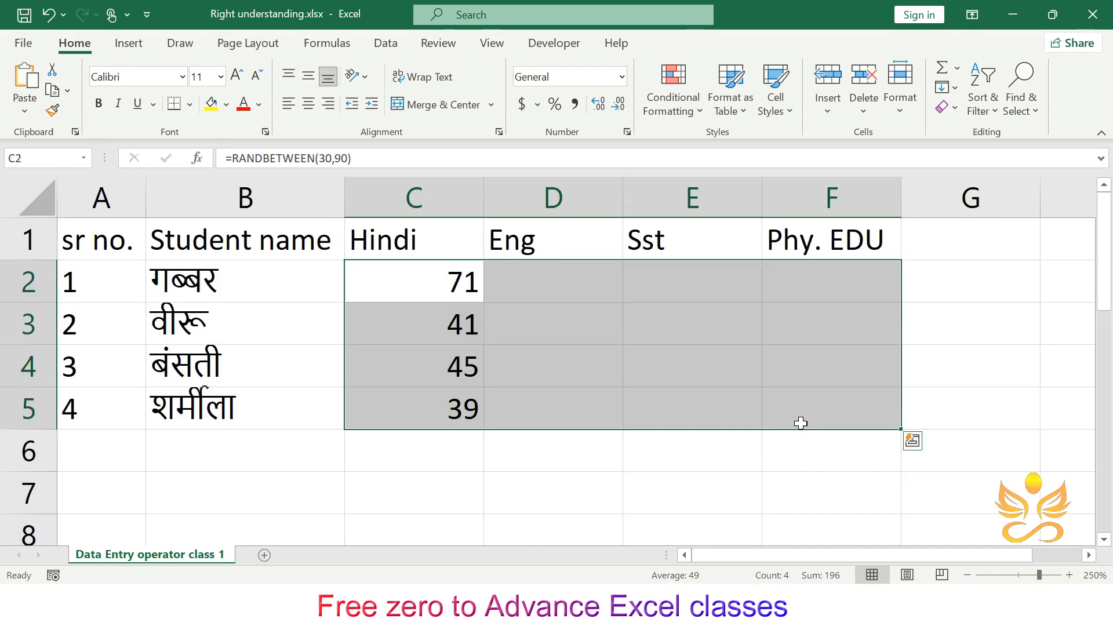
pyautogui.write('A')
pyautogui.write('verage')
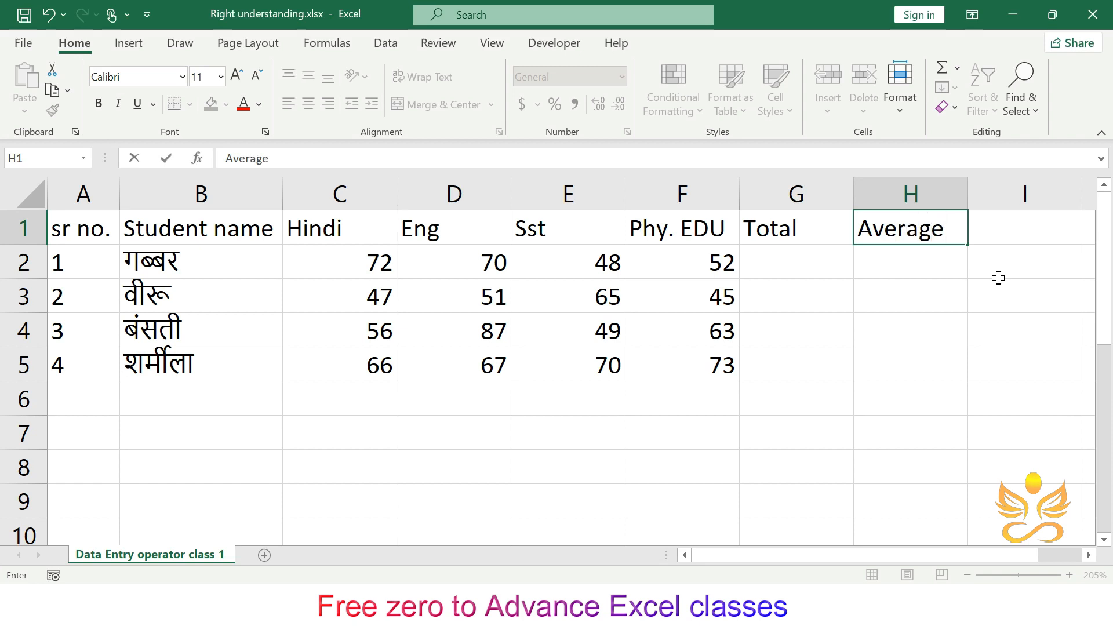
pyautogui.press('Tab')
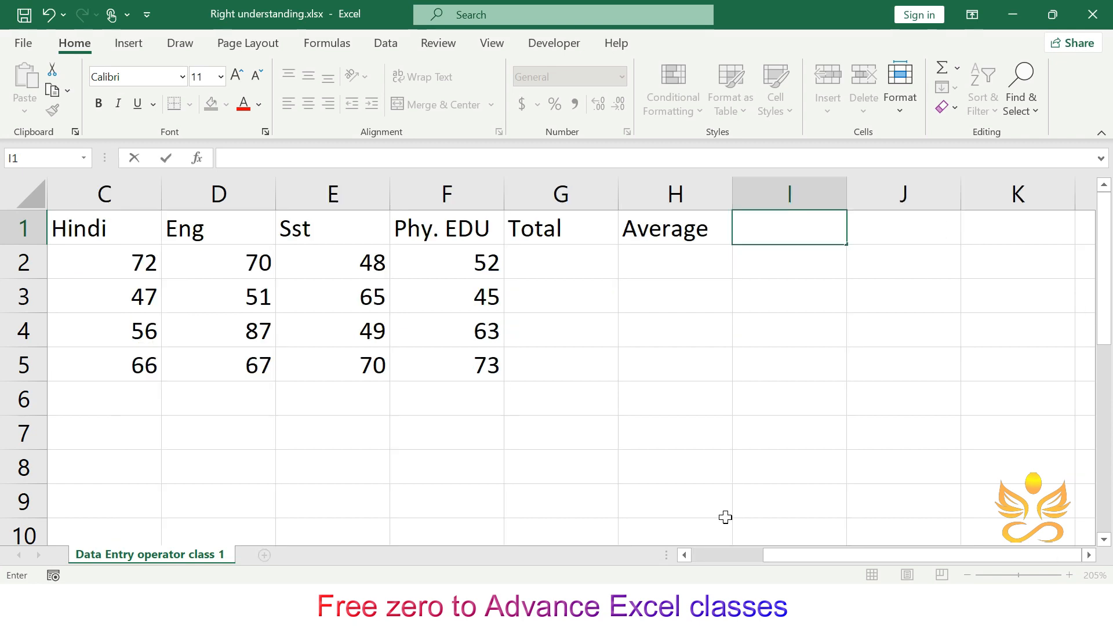
# - Add the column headers %, MAX, MIN and COUNT in cells I1 through L1
pyautogui.write('%')
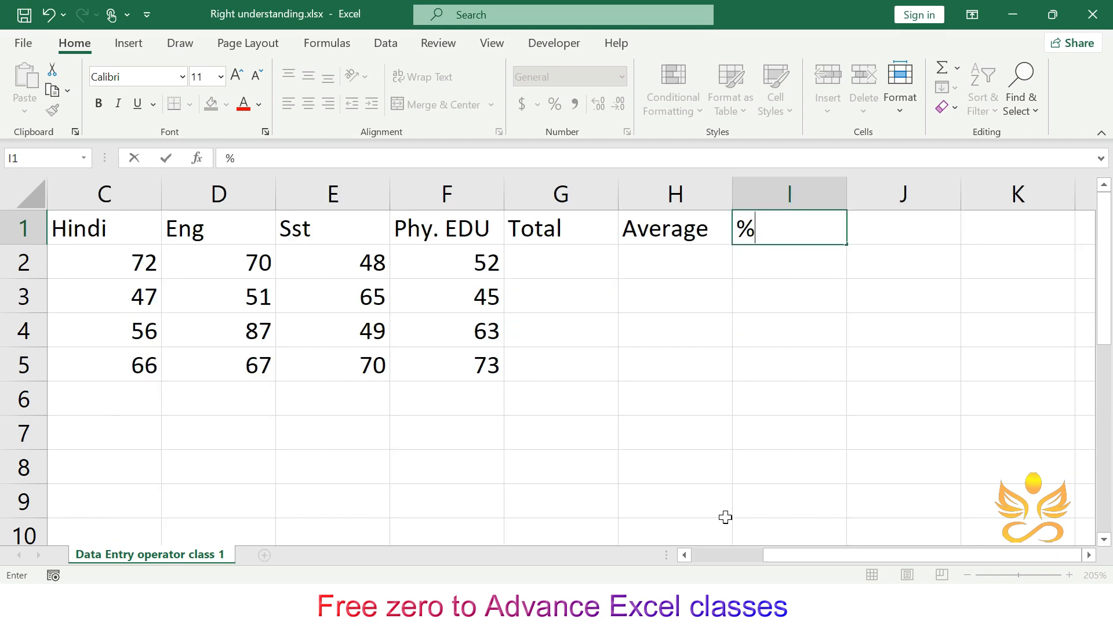
pyautogui.press('Tab')
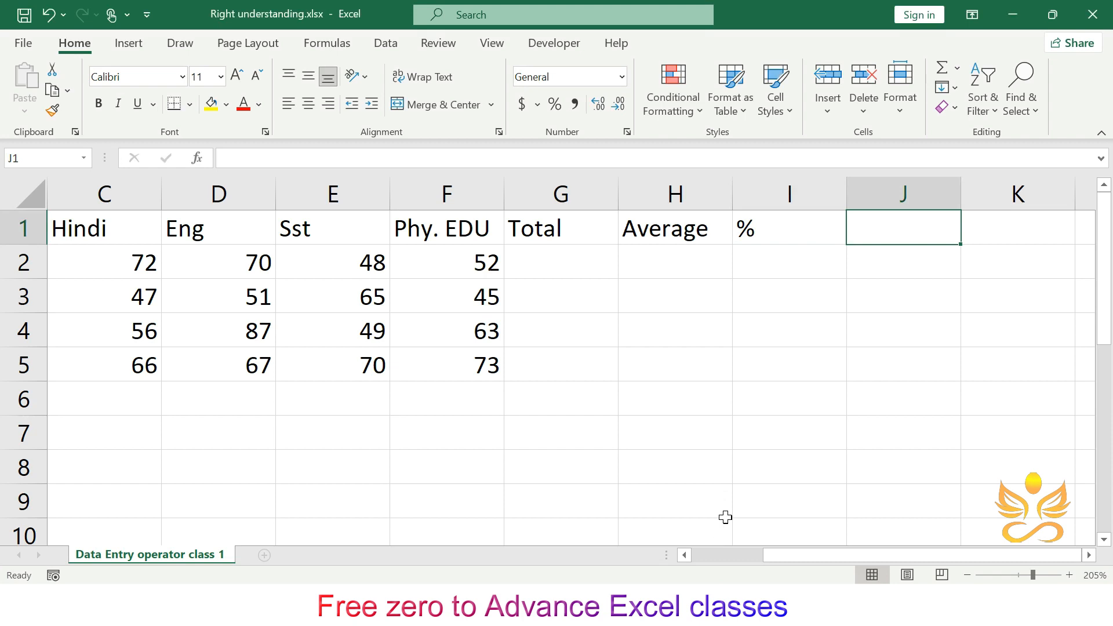
pyautogui.write('MAX')
pyautogui.press('Tab')
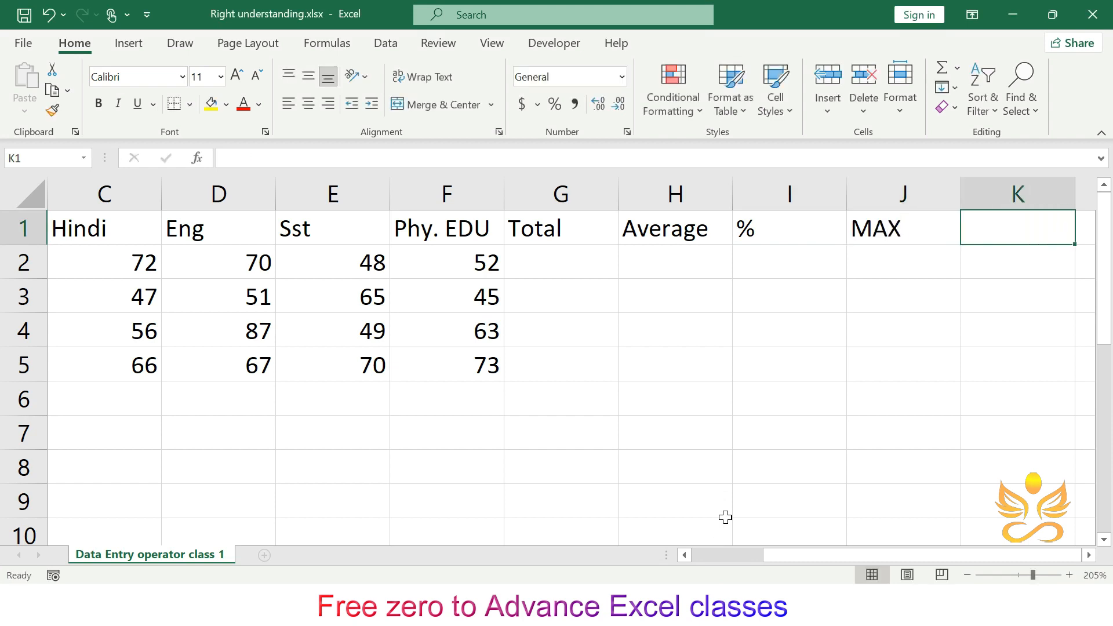
pyautogui.write('MIN')
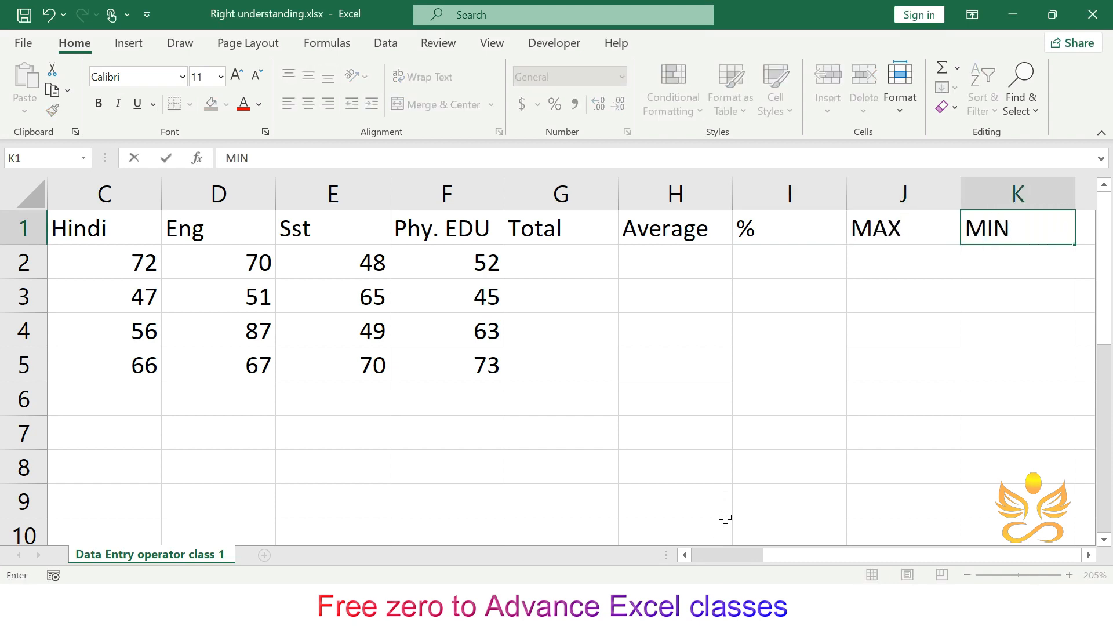
pyautogui.press('Tab')
pyautogui.write('COUNT')
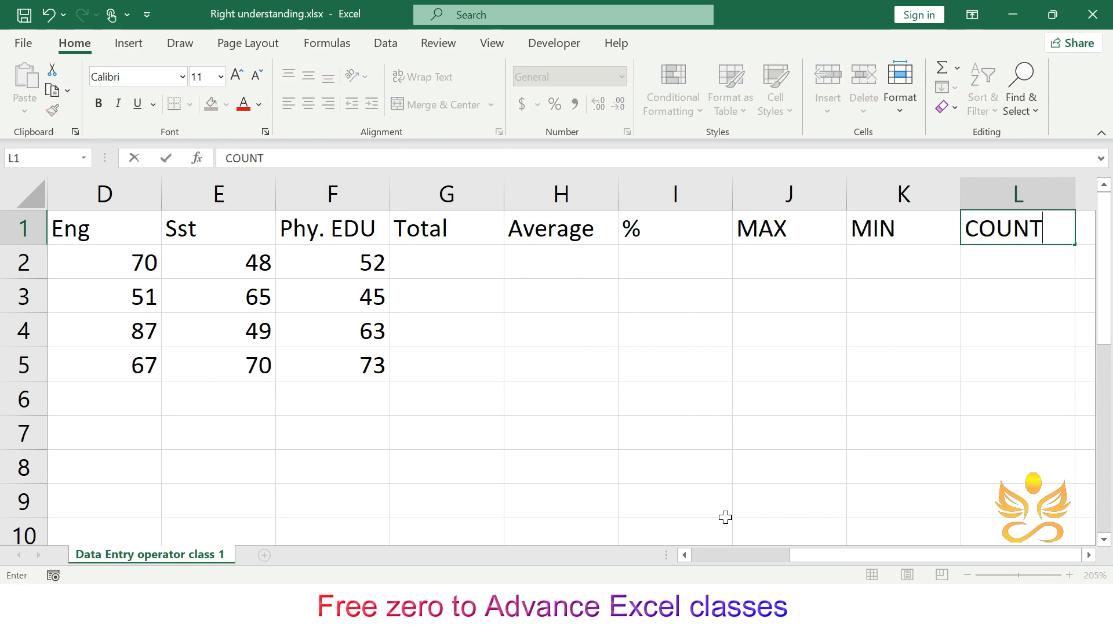
pyautogui.click(673, 405)
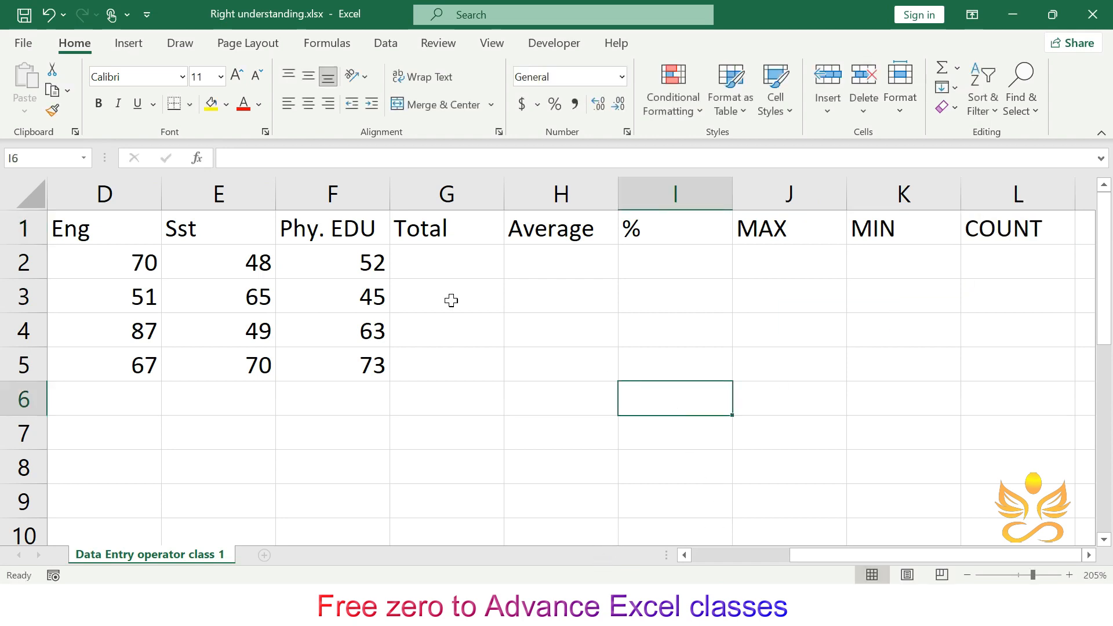
# - Enter a Total formula in G2 adding the Hindi, Eng, Sst and Phy. EDU marks, =C2+D2+E2+F2
pyautogui.hscroll(-3, 451, 300)
pyautogui.click(811, 261)
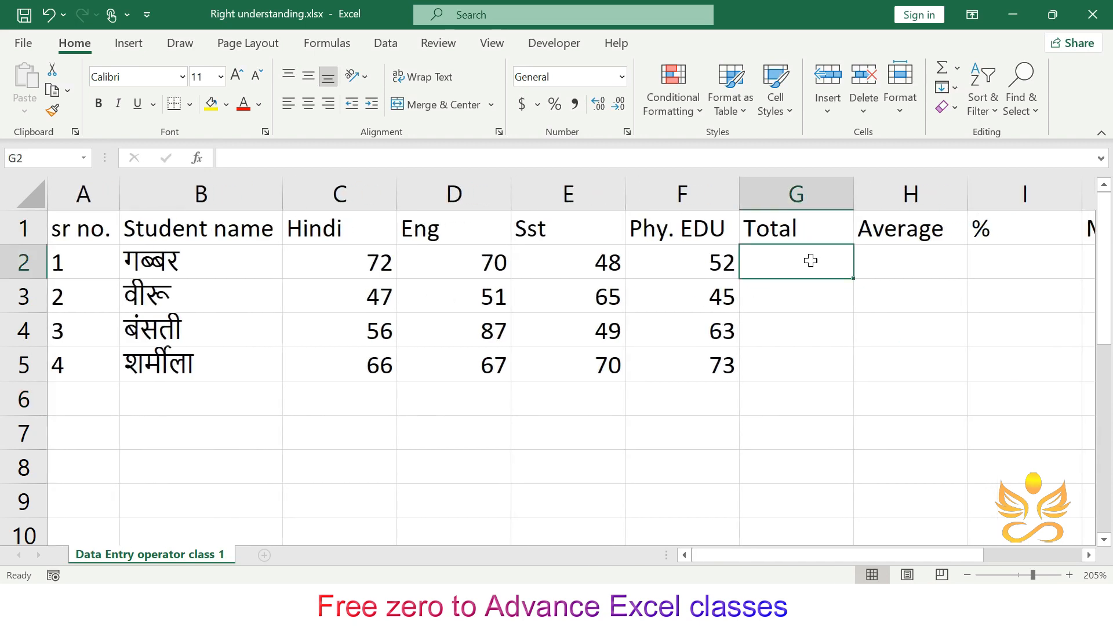
pyautogui.write('=')
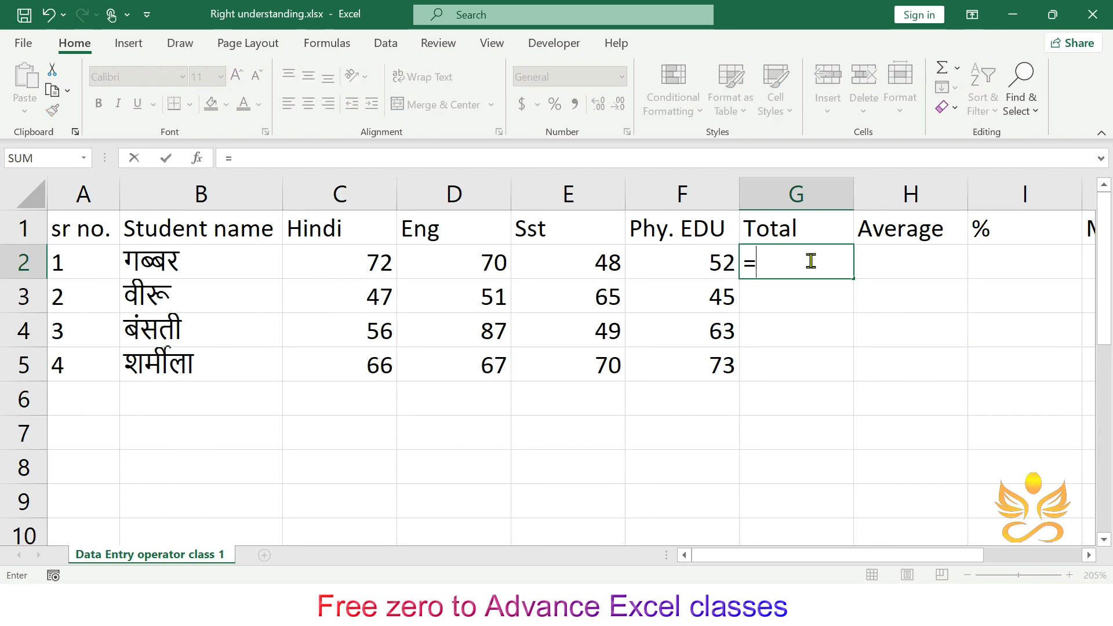
pyautogui.click(364, 263)
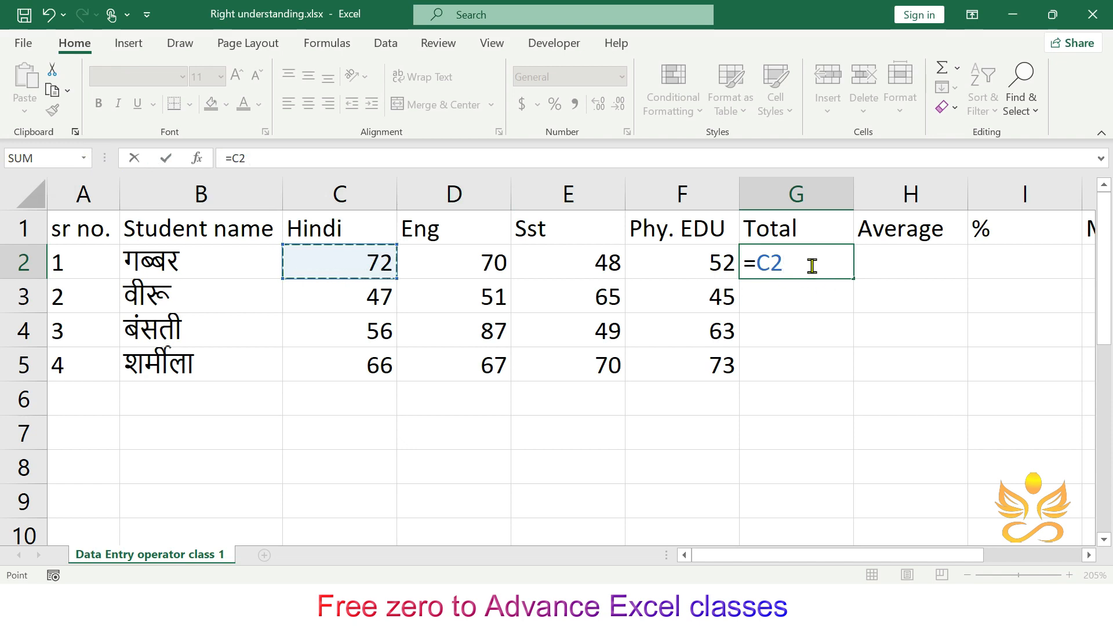
pyautogui.write('+')
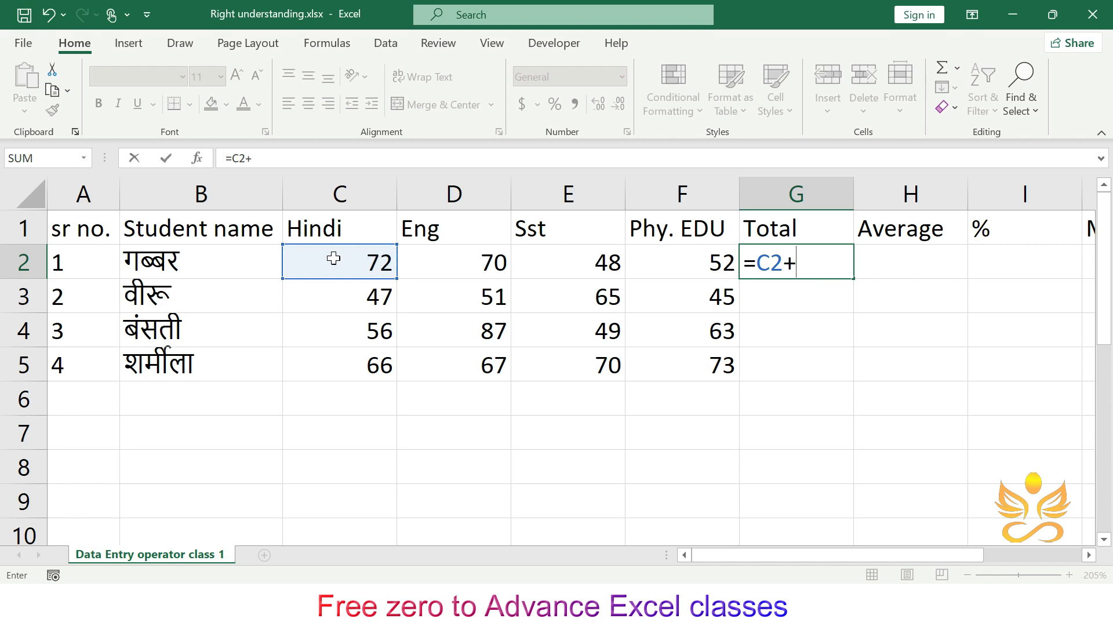
pyautogui.click(489, 262)
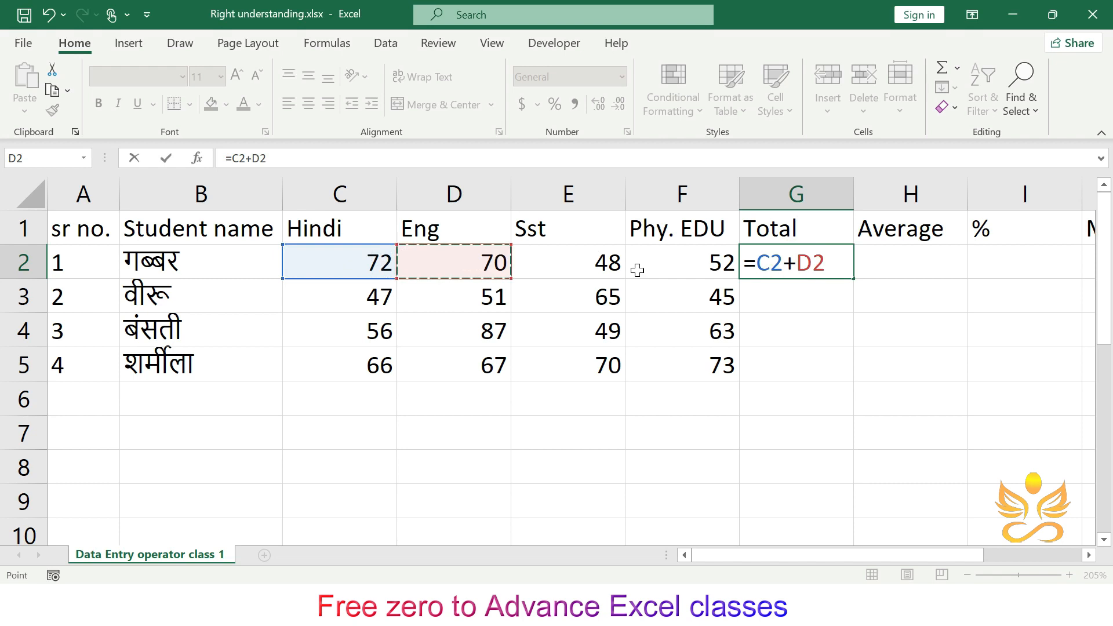
pyautogui.write('+')
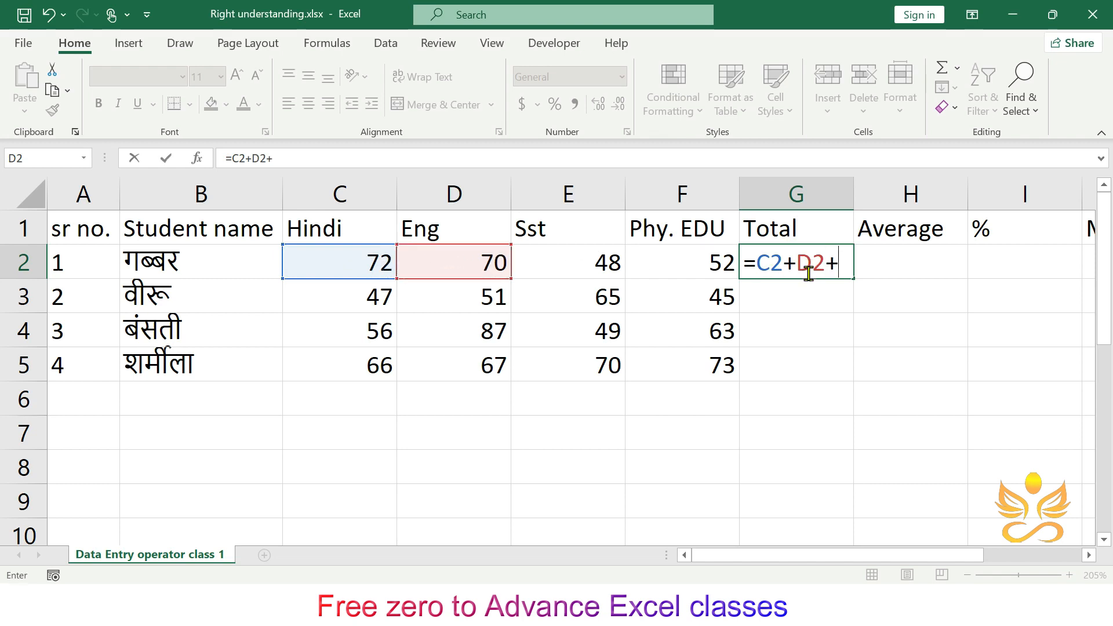
pyautogui.click(607, 266)
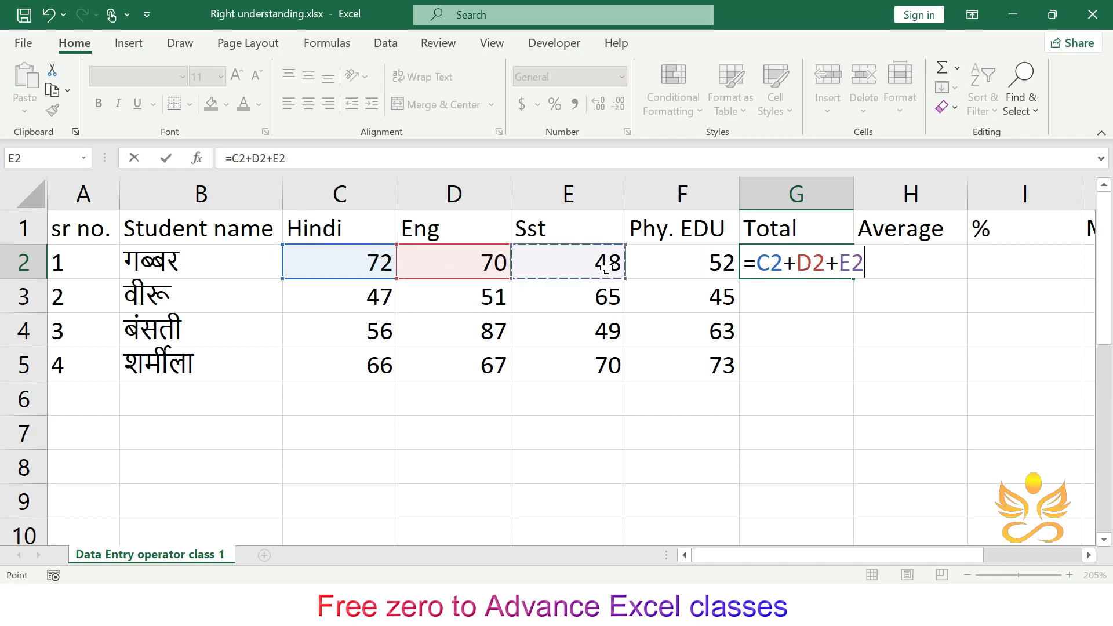
pyautogui.write('+')
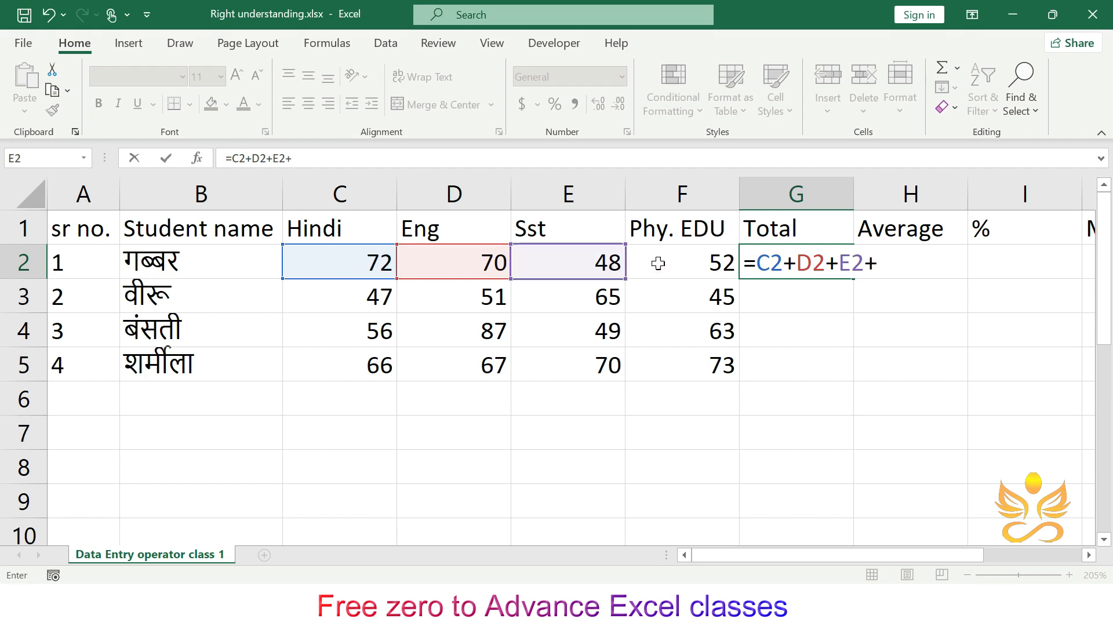
pyautogui.click(695, 259)
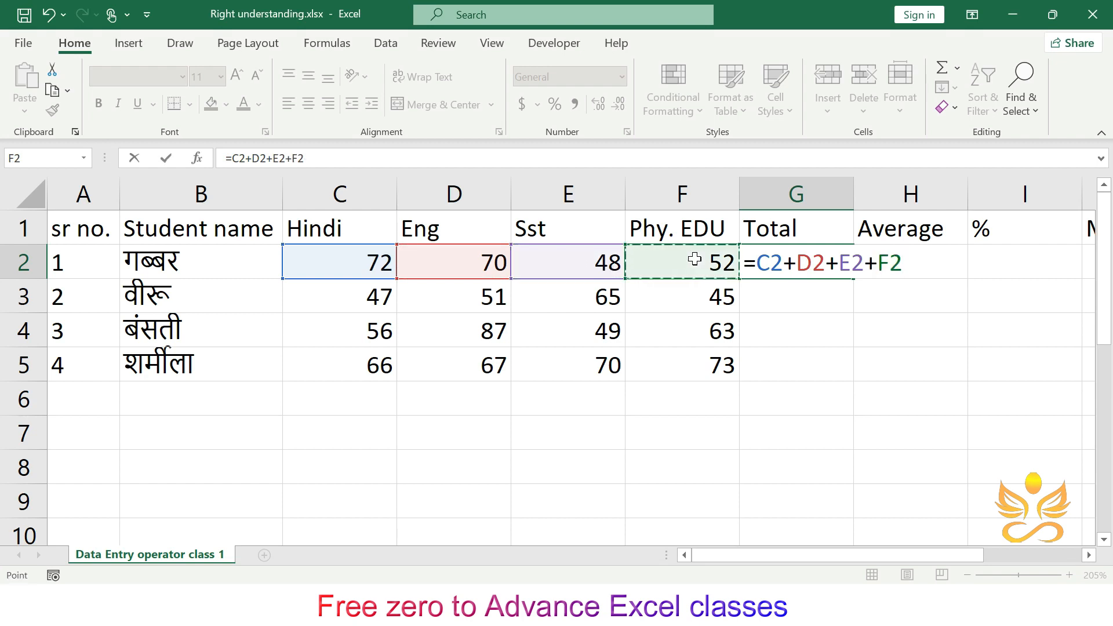
pyautogui.press('Return')
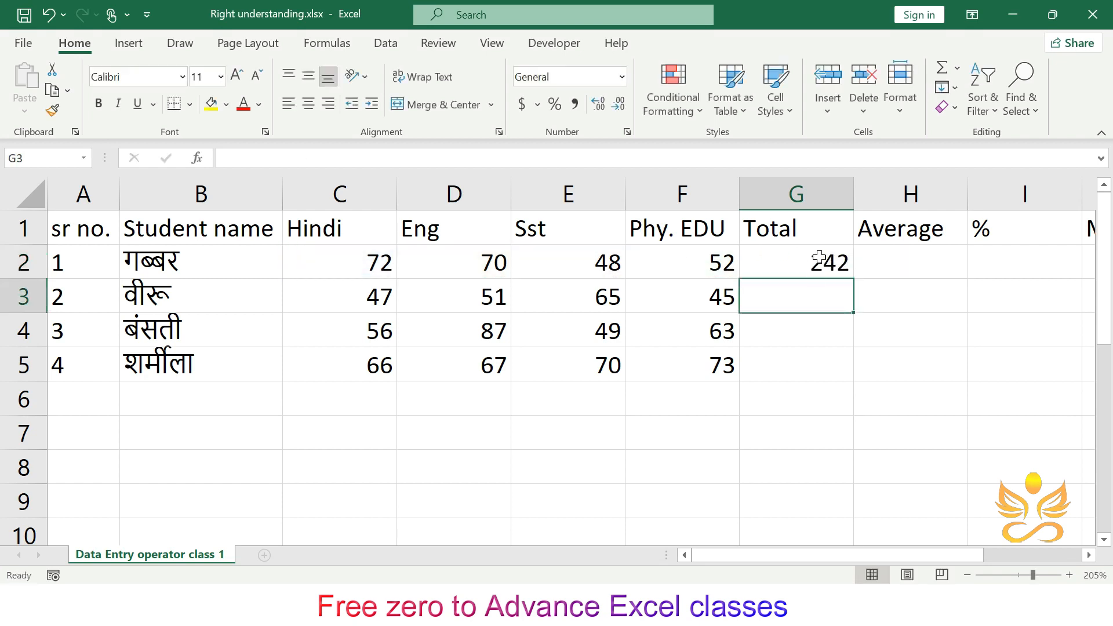
# - Fill the Total formula down to G5 with the fill handle and undo the fill
pyautogui.click(826, 266)
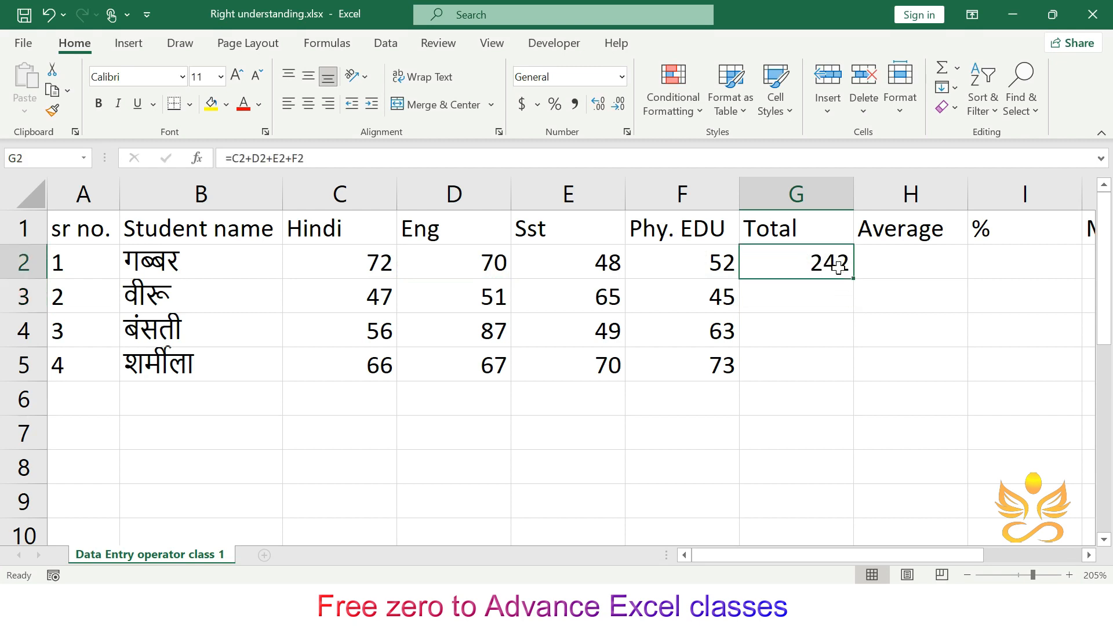
pyautogui.moveTo(854, 282); pyautogui.dragTo(851, 376)
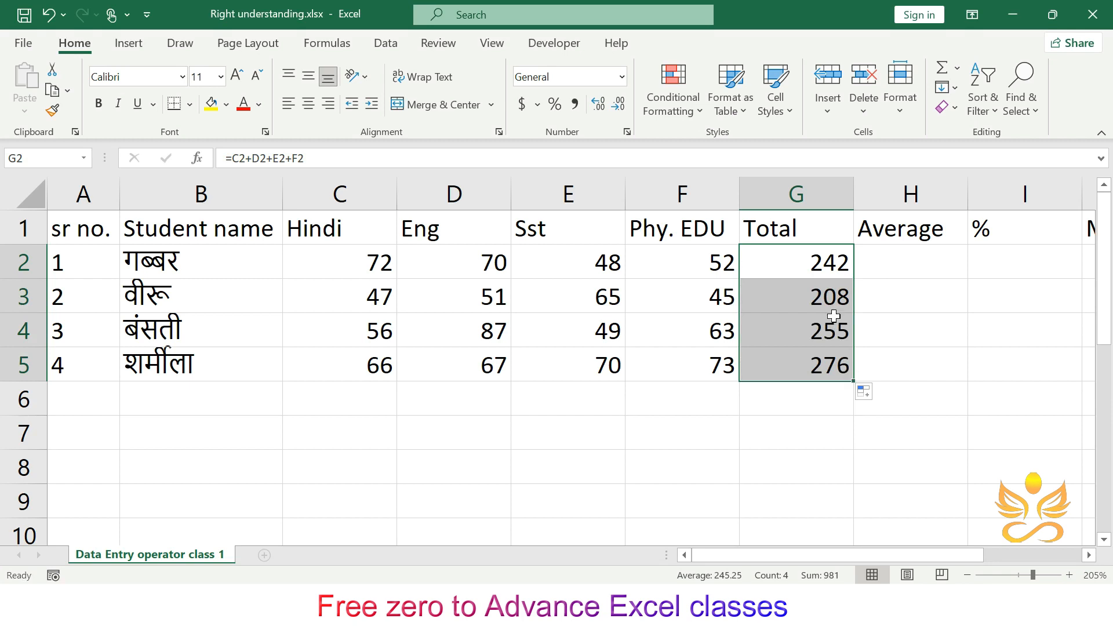
pyautogui.hotkey('ctrl', 'z')
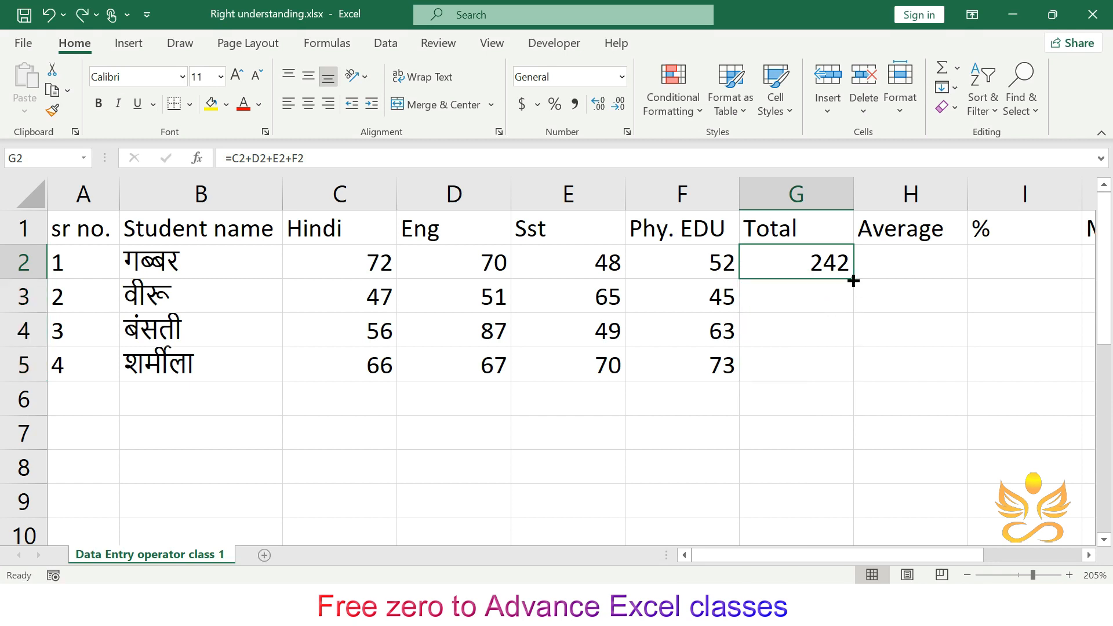
# - Select G2:G5, fill the Total formula down with Fill Down, and undo it
pyautogui.click(876, 282)
pyautogui.moveTo(820, 256); pyautogui.dragTo(807, 360)
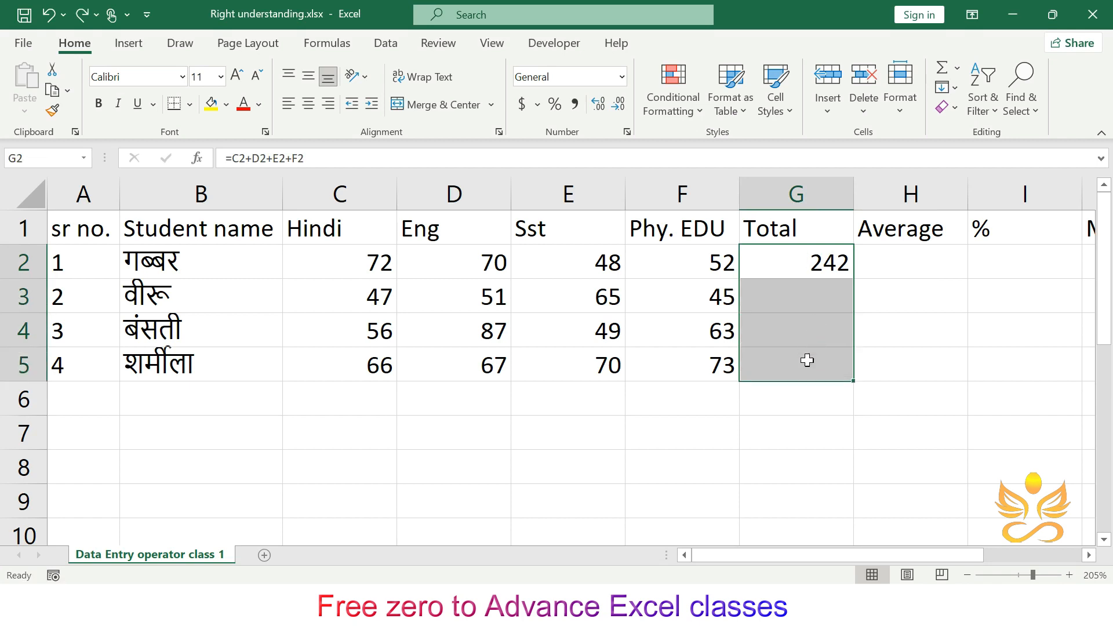
pyautogui.hotkey('ctrl', 'd')
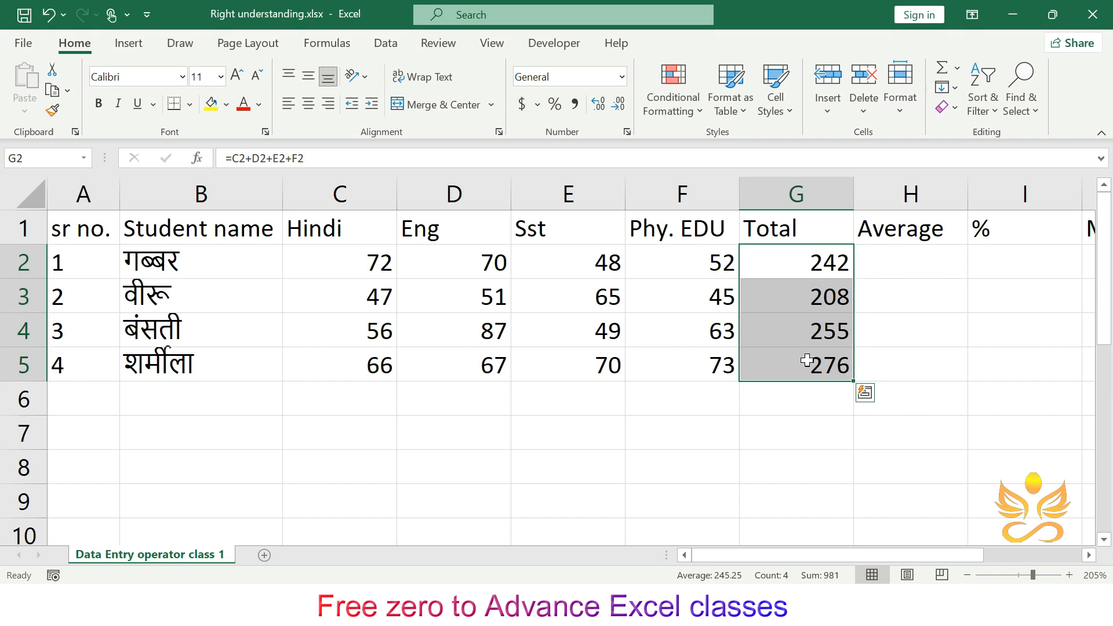
pyautogui.click(905, 309)
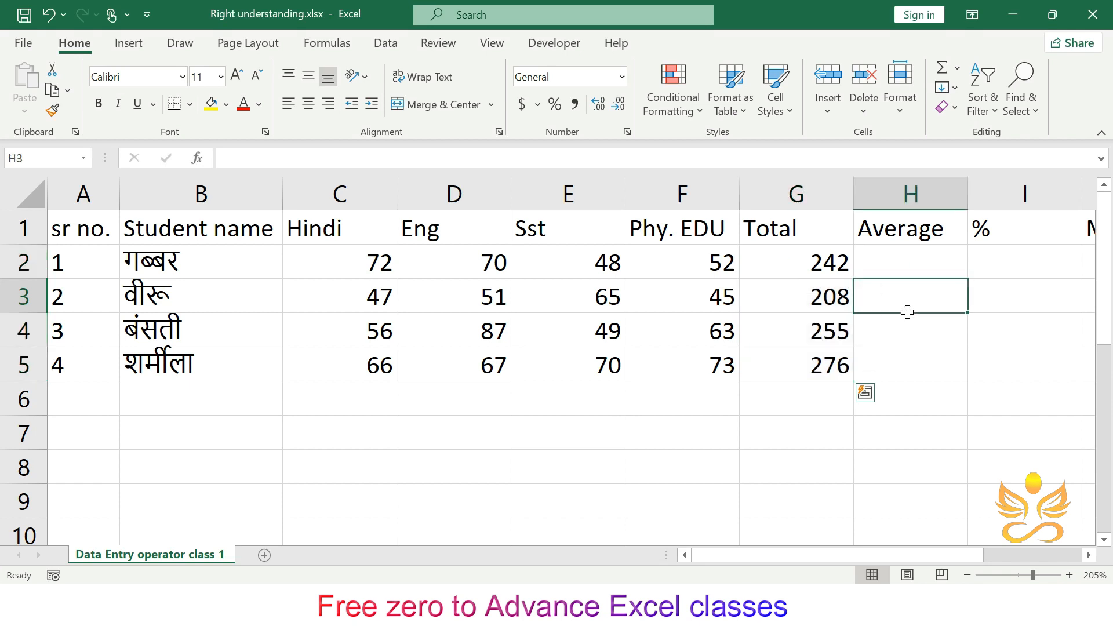
pyautogui.hotkey('ctrl', 'z')
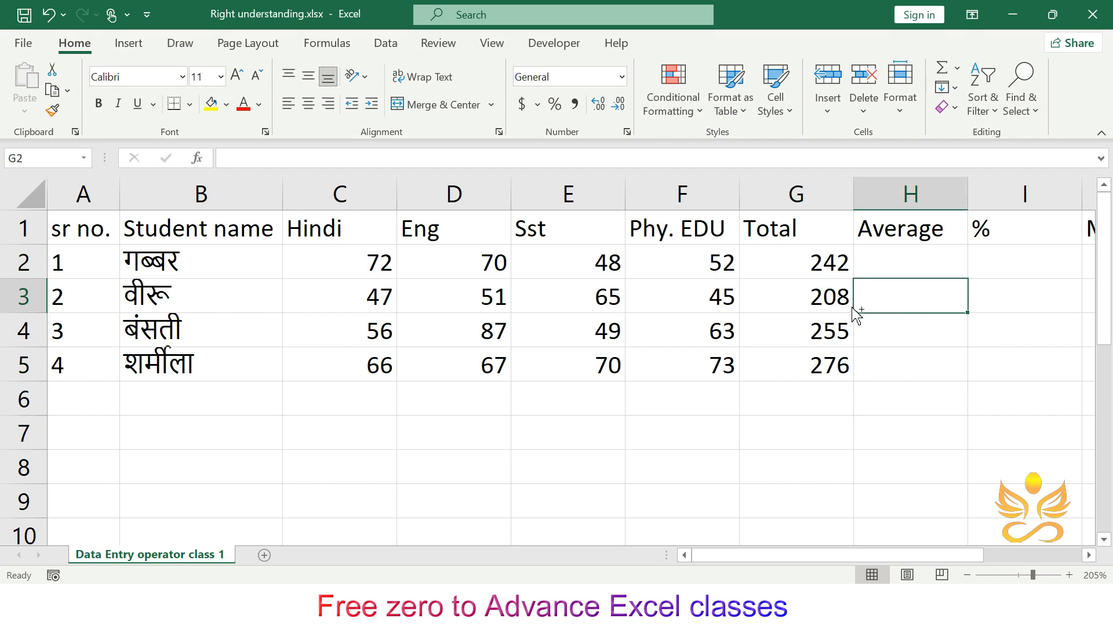
pyautogui.click(900, 286)
pyautogui.click(842, 262)
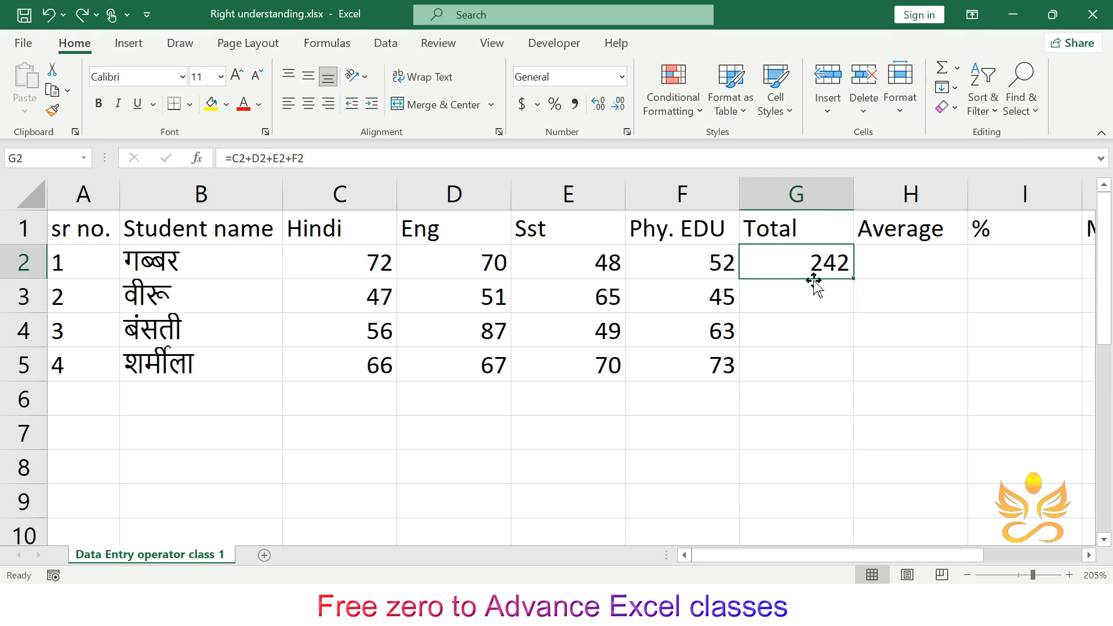
pyautogui.click(865, 261)
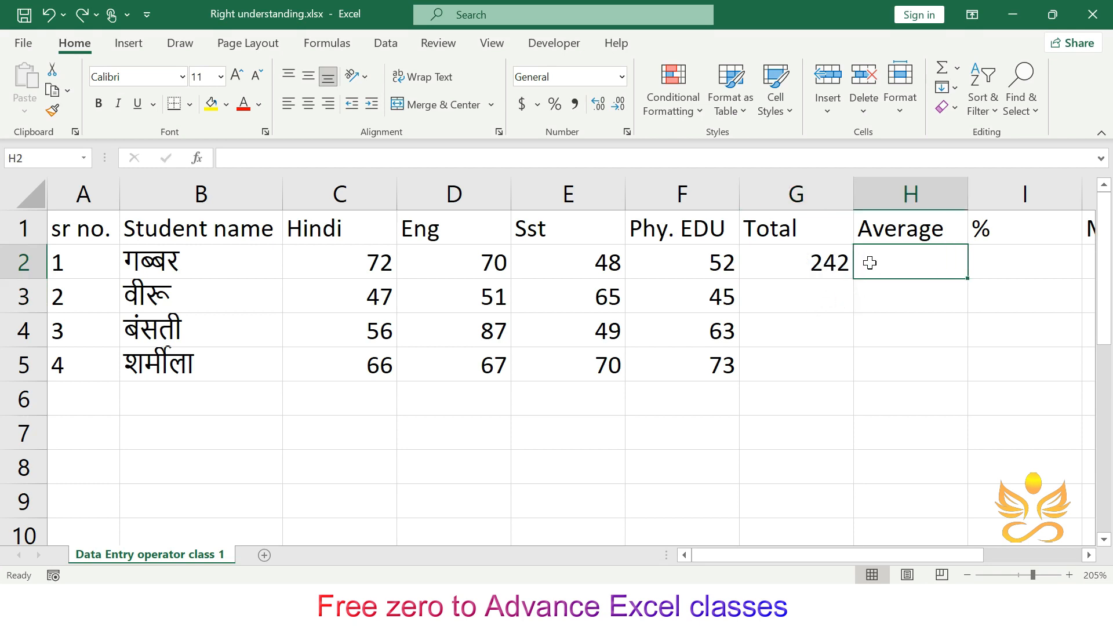
pyautogui.moveTo(817, 264); pyautogui.dragTo(816, 369)
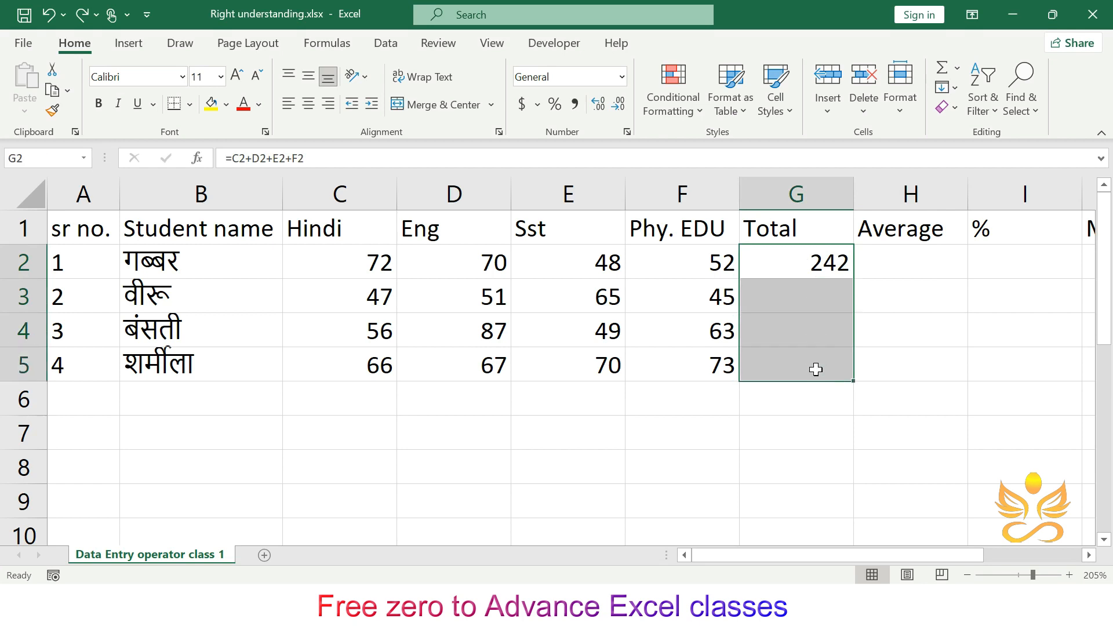
pyautogui.click(923, 294)
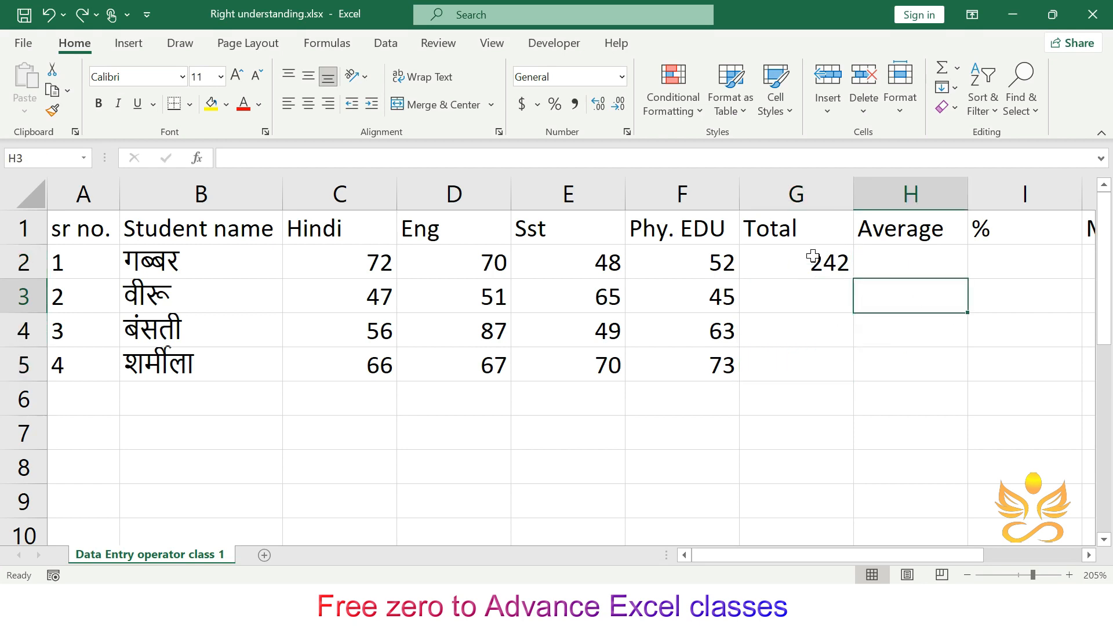
# - Fill the Total formula from G2 down to G5 again and undo the fill
pyautogui.click(812, 257)
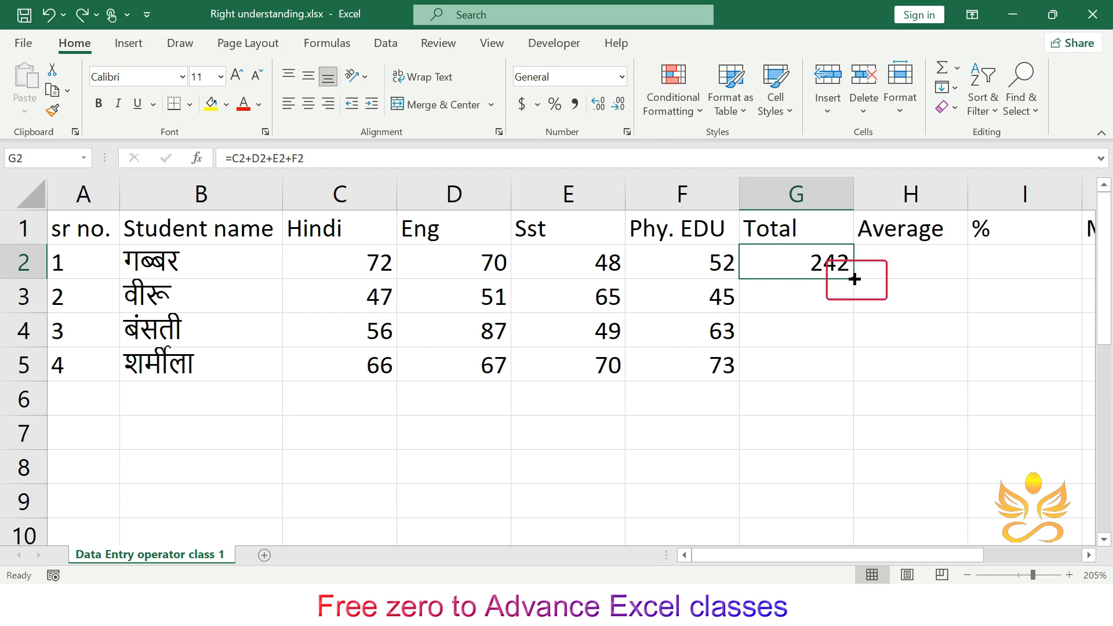
pyautogui.moveTo(855, 279); pyautogui.dragTo(852, 378)
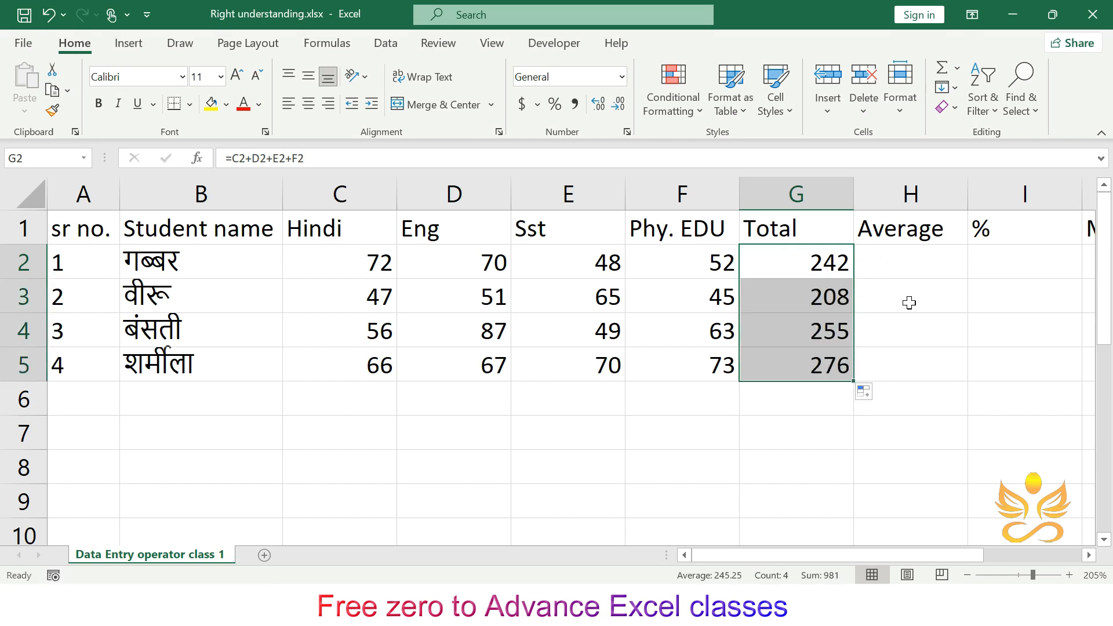
pyautogui.click(910, 302)
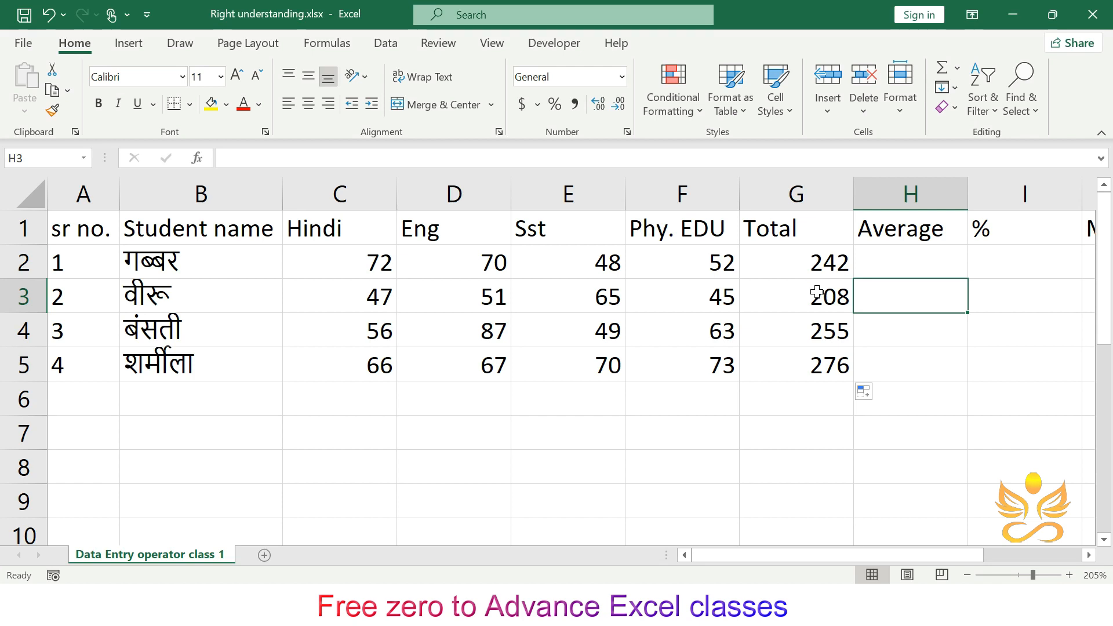
pyautogui.hotkey('ctrl', 'z')
# - Auto-fill the Total formula down to the last student row, then clear G3:G5
pyautogui.click(929, 325)
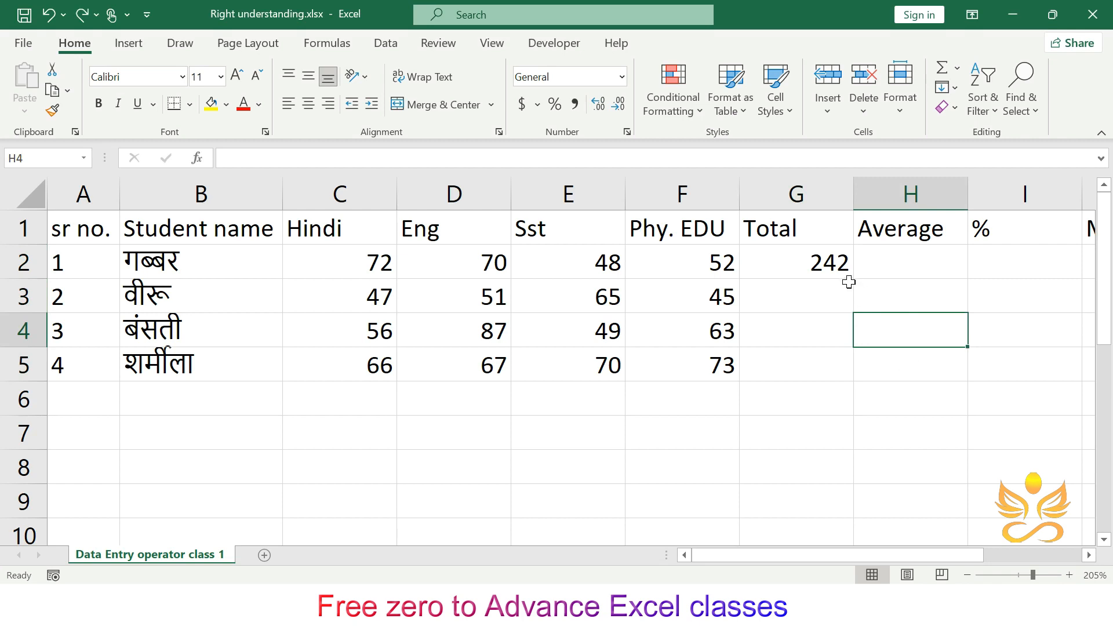
pyautogui.click(841, 261)
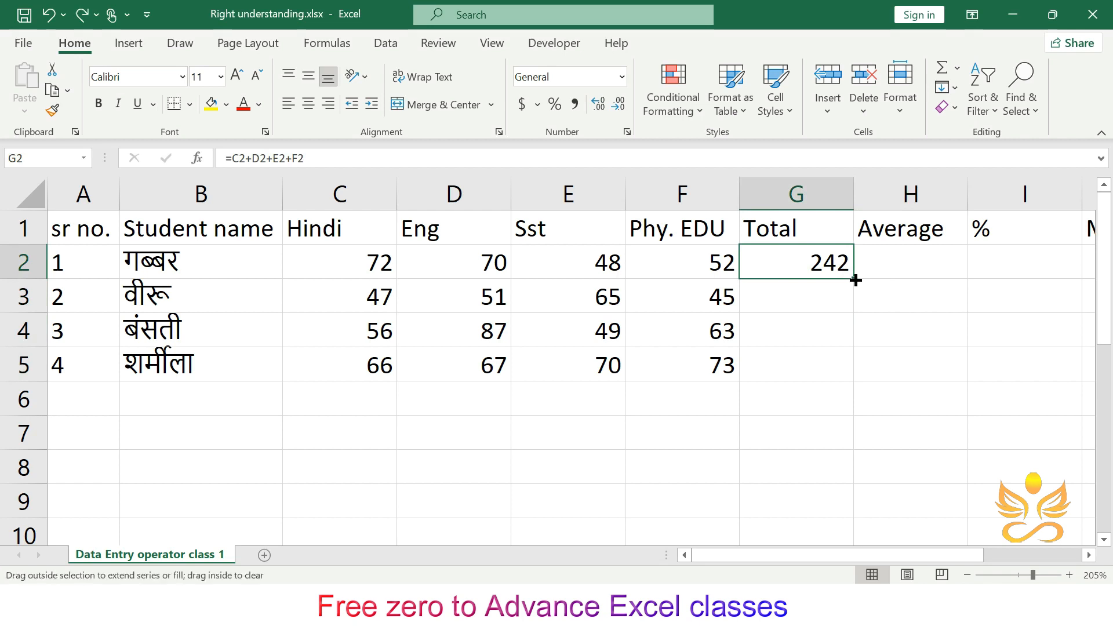
pyautogui.doubleClick(856, 280)
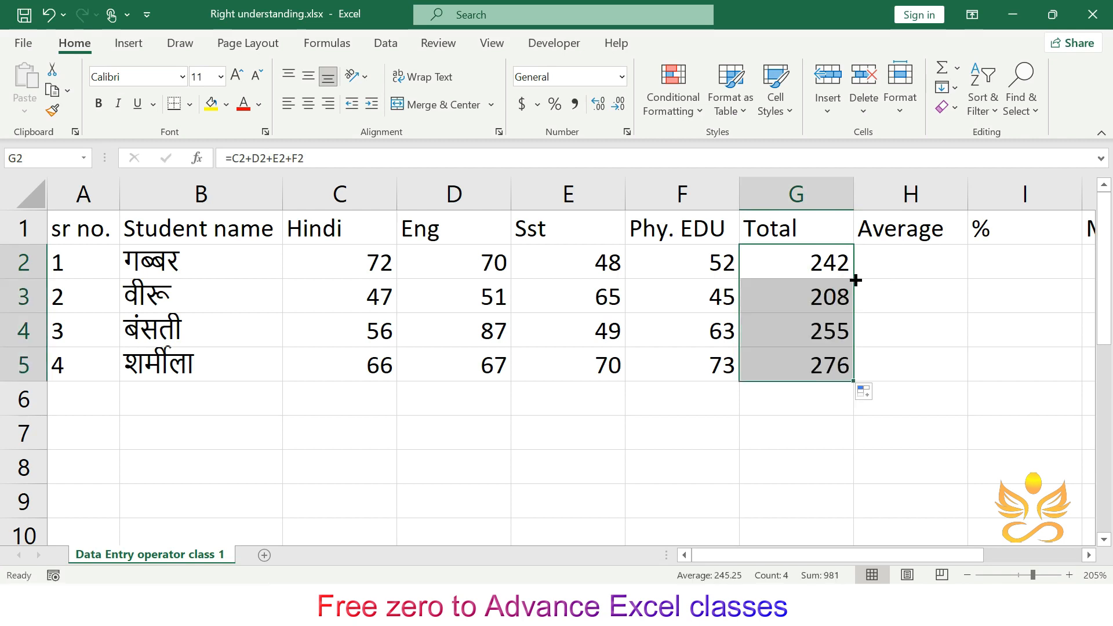
pyautogui.click(83, 253)
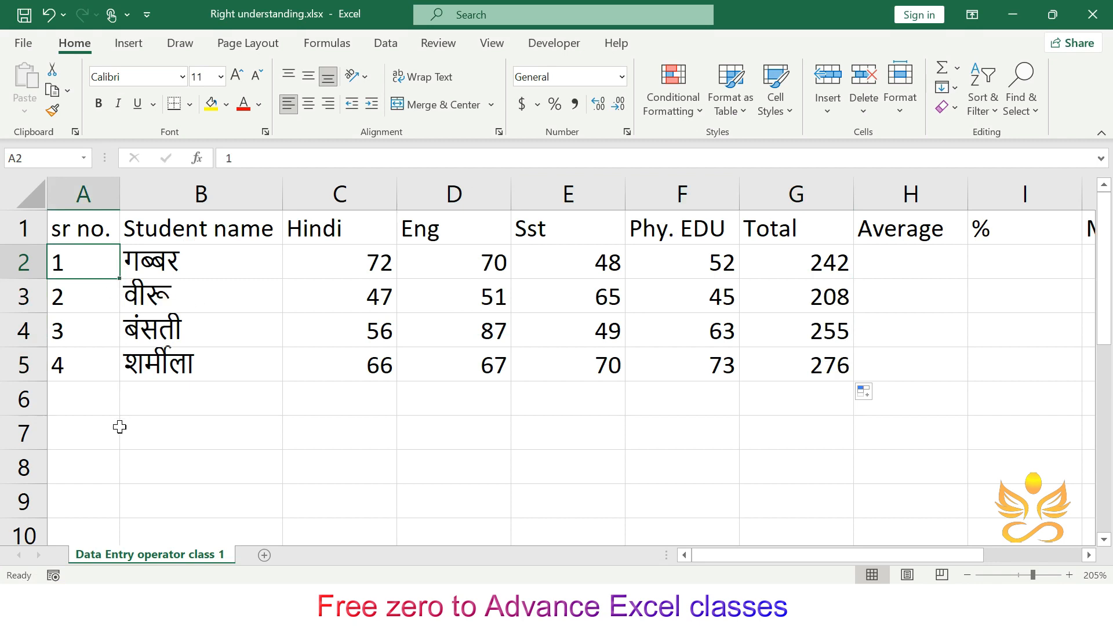
pyautogui.moveTo(820, 285); pyautogui.dragTo(800, 366)
pyautogui.press('Delete')
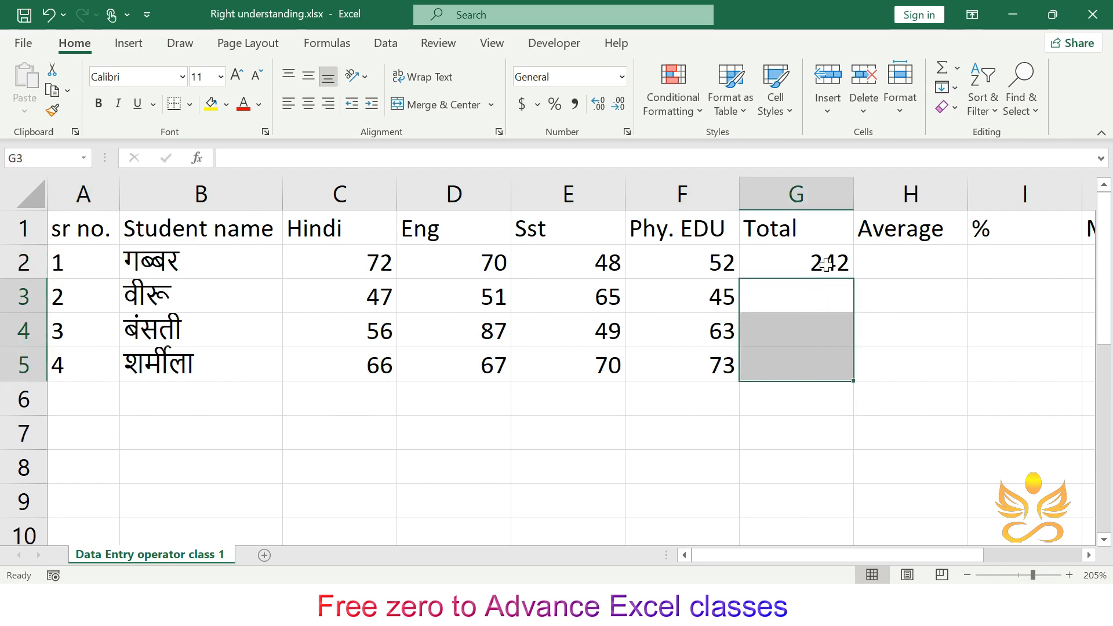
# - Build the formula =C2+D2+E2+F2 in G2 by picking the mark cells, then erase it back to the equals sign
pyautogui.click(823, 264)
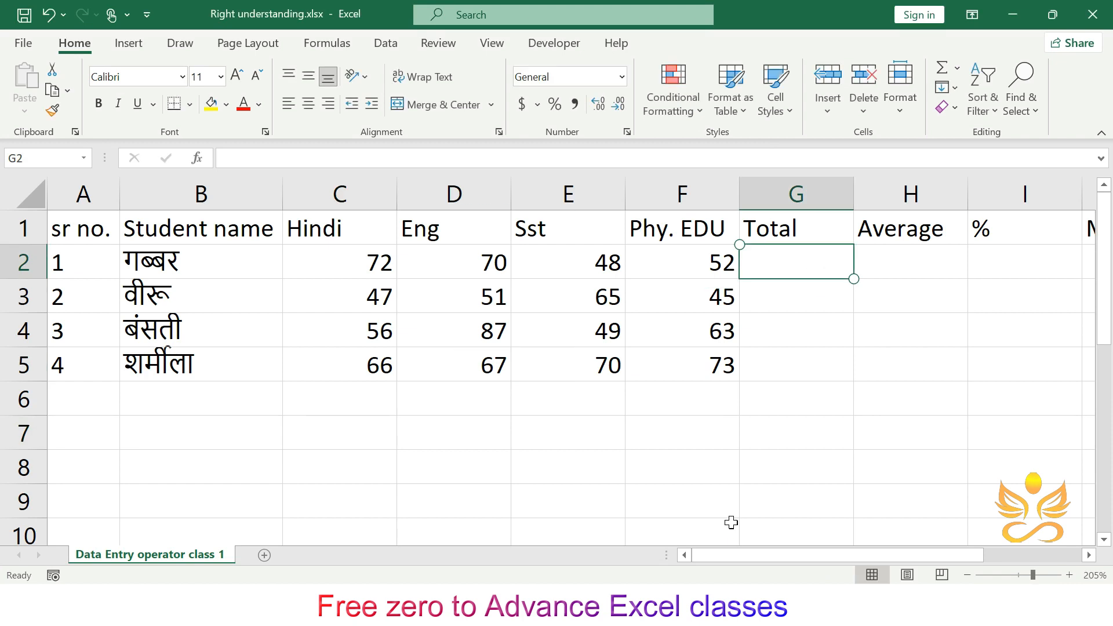
pyautogui.write('=')
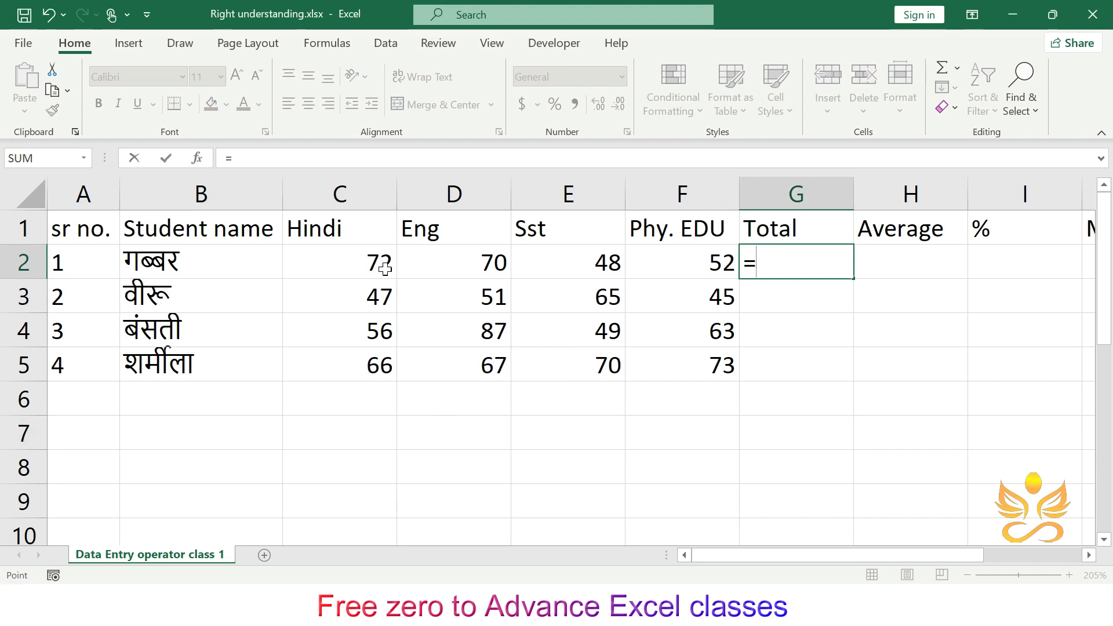
pyautogui.click(383, 265)
pyautogui.write('+')
pyautogui.click(454, 262)
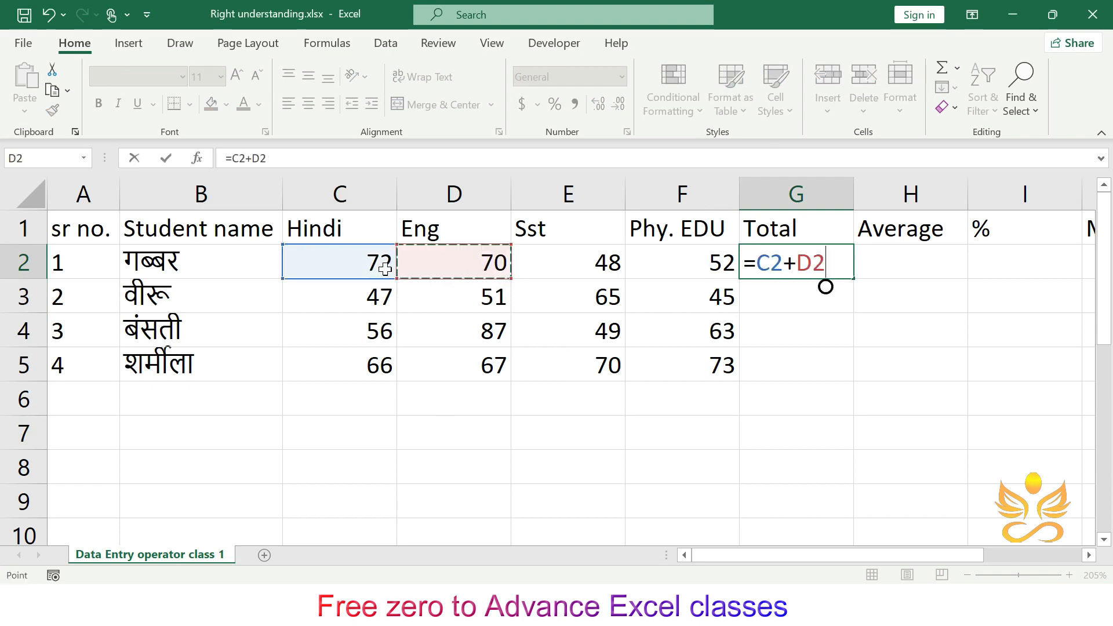
pyautogui.write('+')
pyautogui.click(568, 262)
pyautogui.write('+')
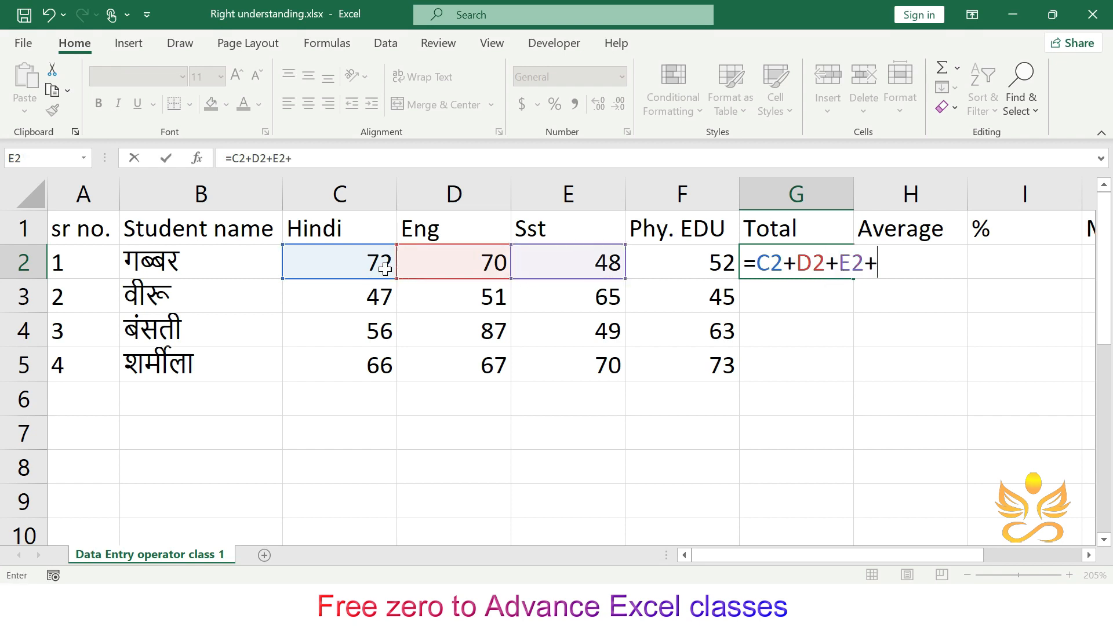
pyautogui.click(683, 263)
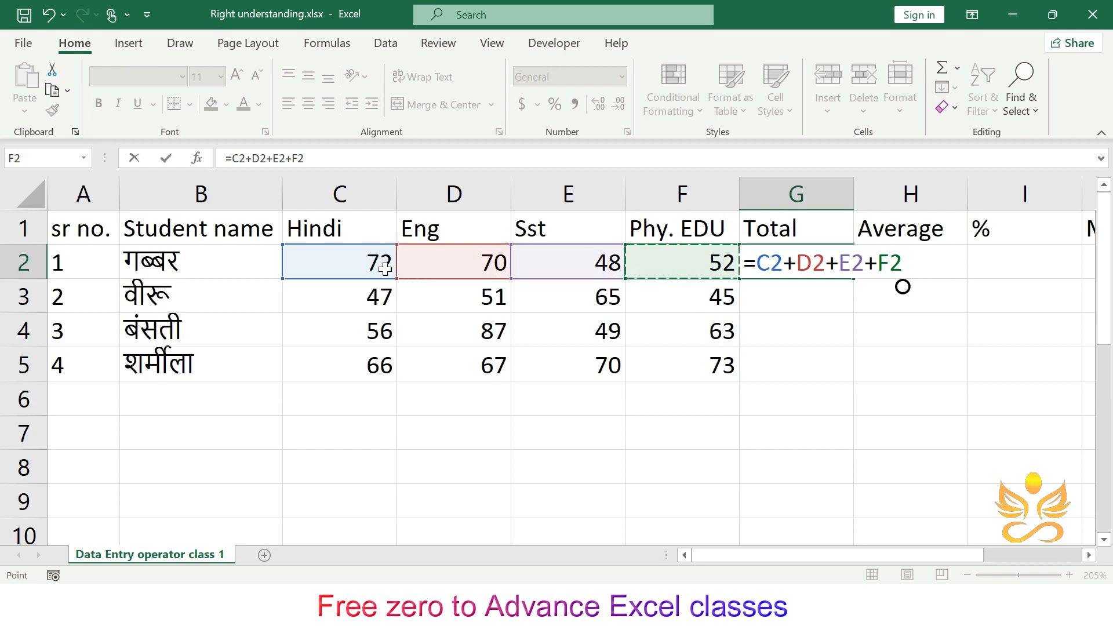
pyautogui.press('BackSpace')
pyautogui.press('BackSpace')
pyautogui.press('BackSpace')
pyautogui.press('BackSpace')
pyautogui.press('BackSpace')
pyautogui.press('BackSpace')
pyautogui.press('BackSpace')
pyautogui.press('BackSpace')
pyautogui.press('BackSpace')
pyautogui.press('BackSpace')
pyautogui.press('BackSpace')
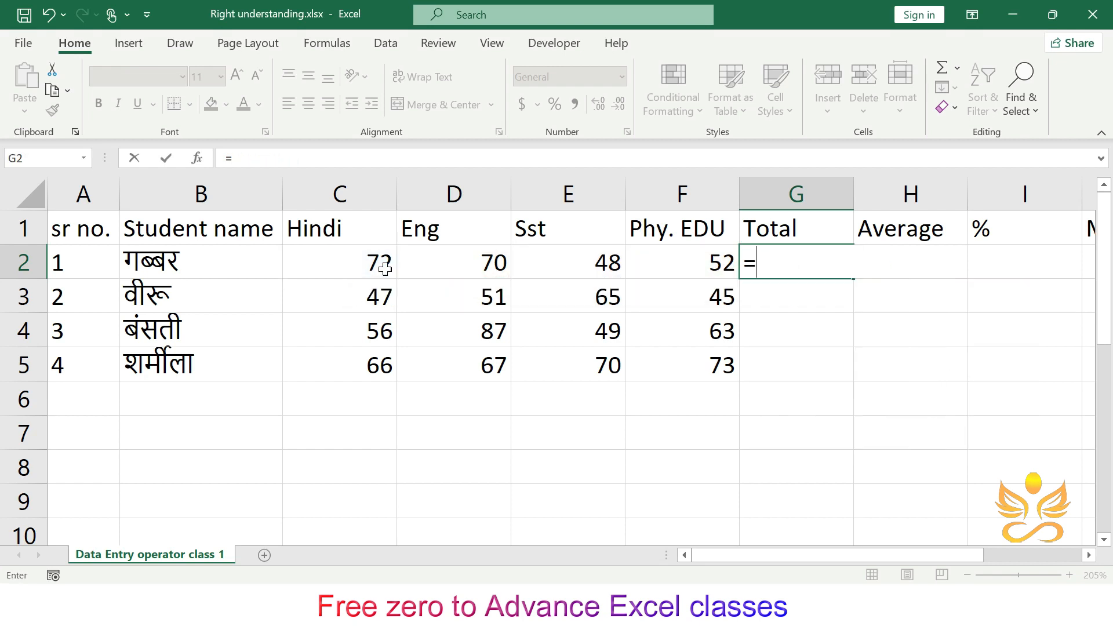
# - Enter =SUM(C2:F2) in G2 as the first student's Total, selecting the four mark cells as the range
pyautogui.write('su')
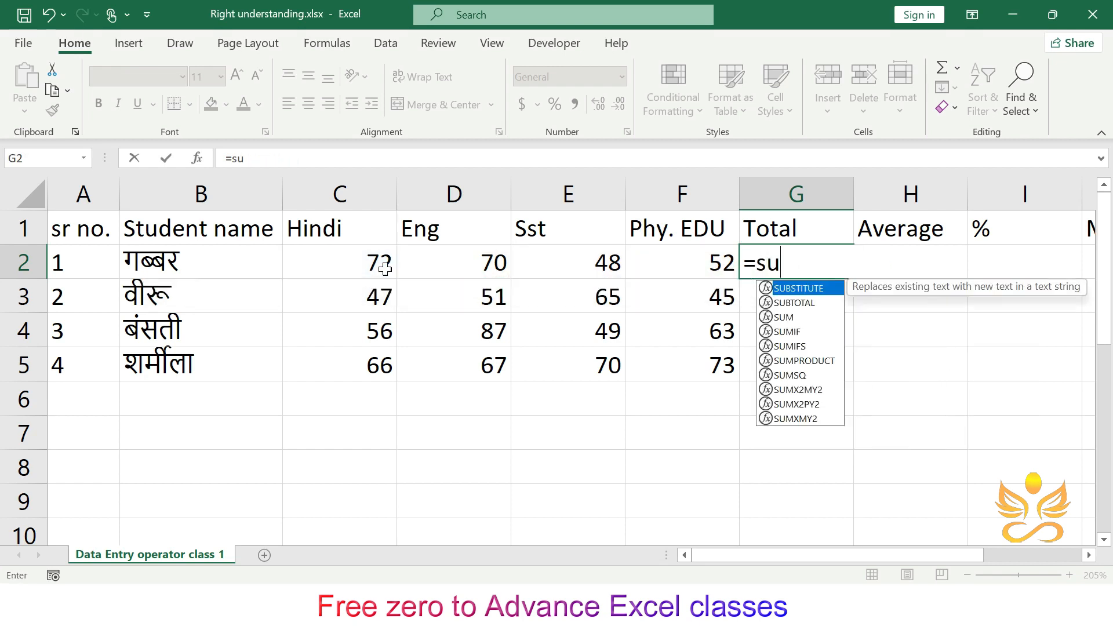
pyautogui.write('m')
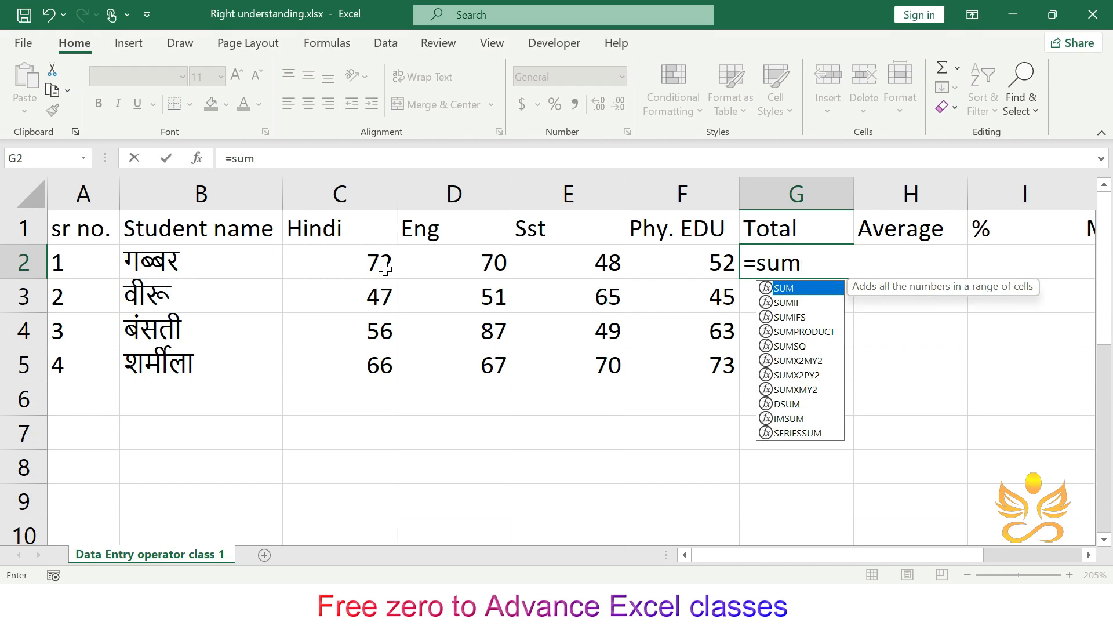
pyautogui.press('Tab')
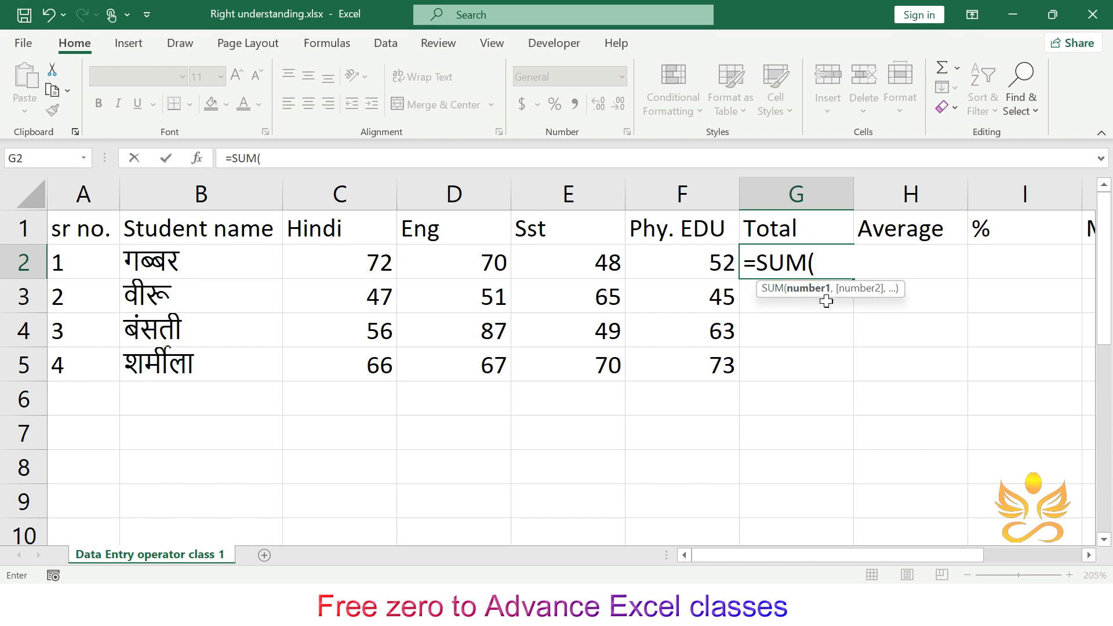
pyautogui.click(378, 253)
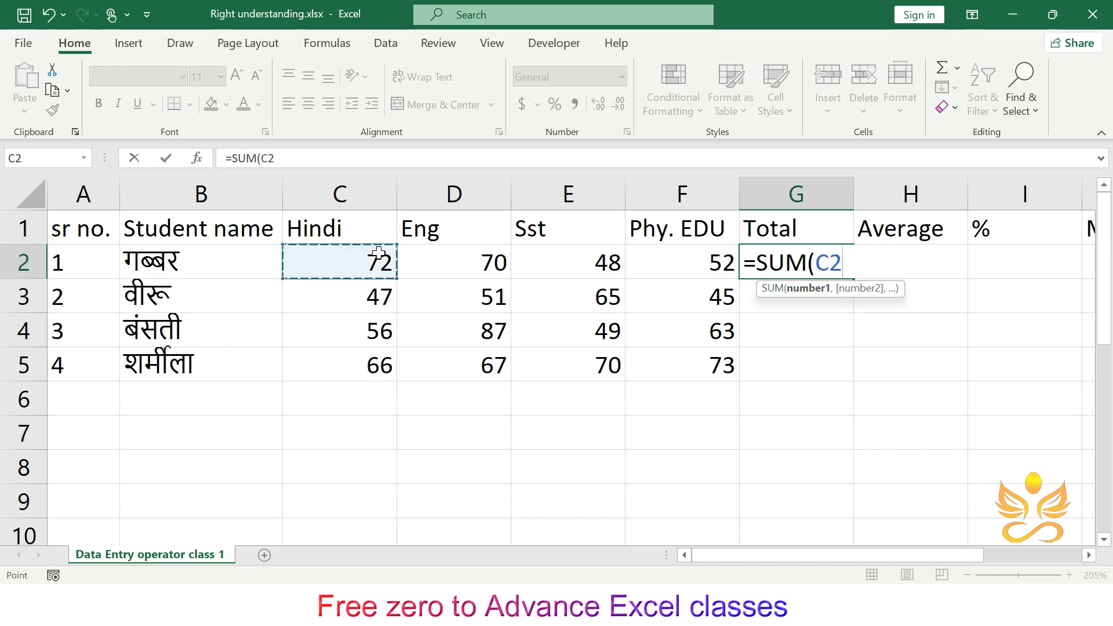
pyautogui.write(',D2')
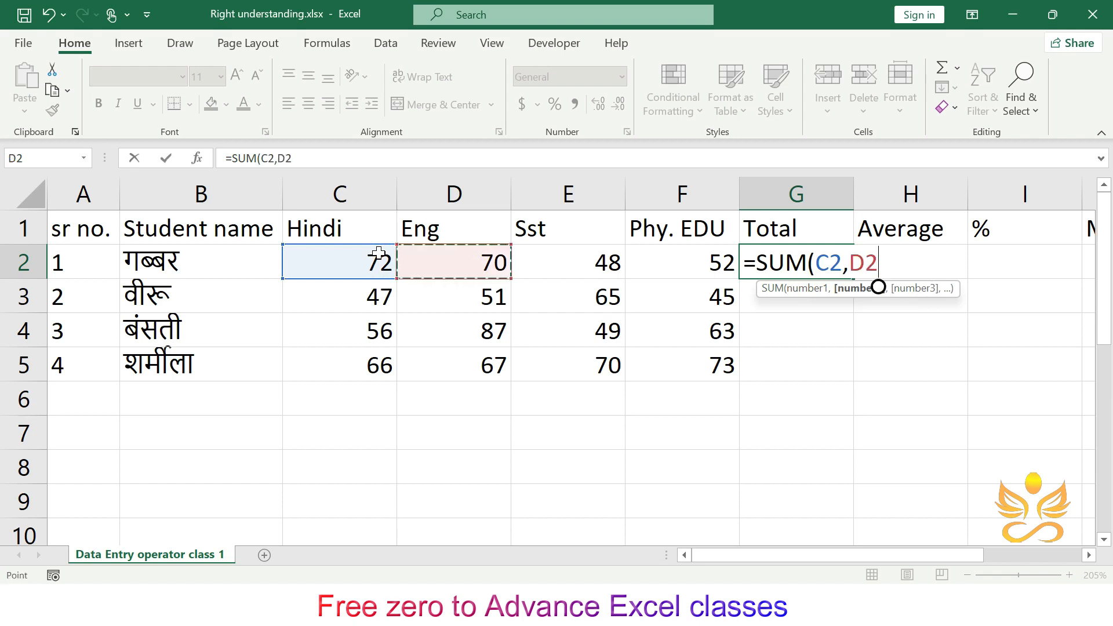
pyautogui.write('.,E2')
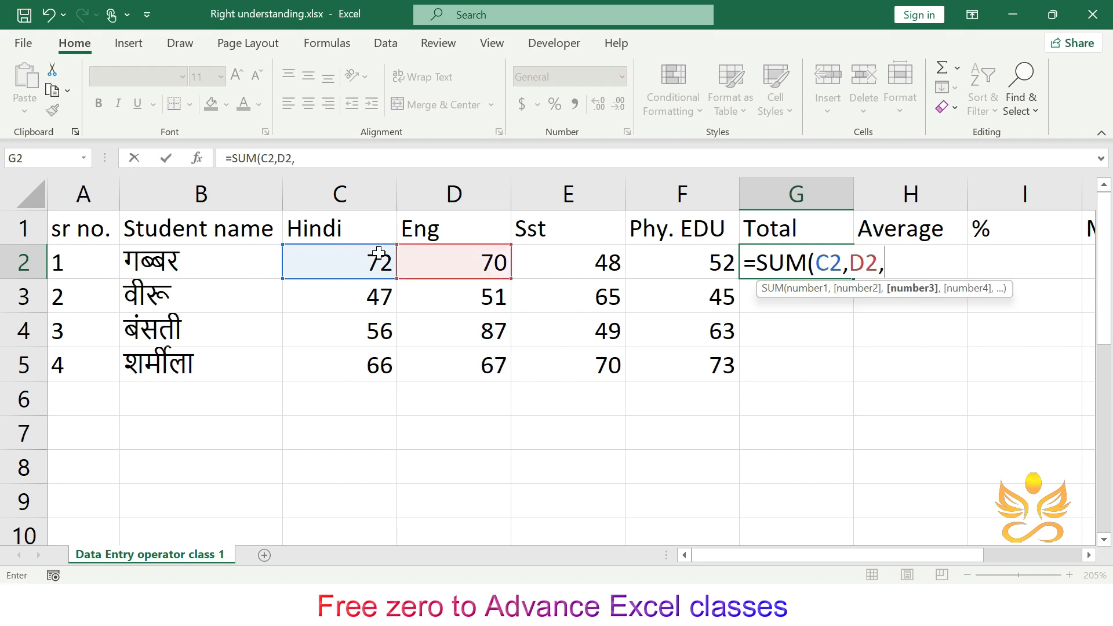
pyautogui.press('BackSpace')
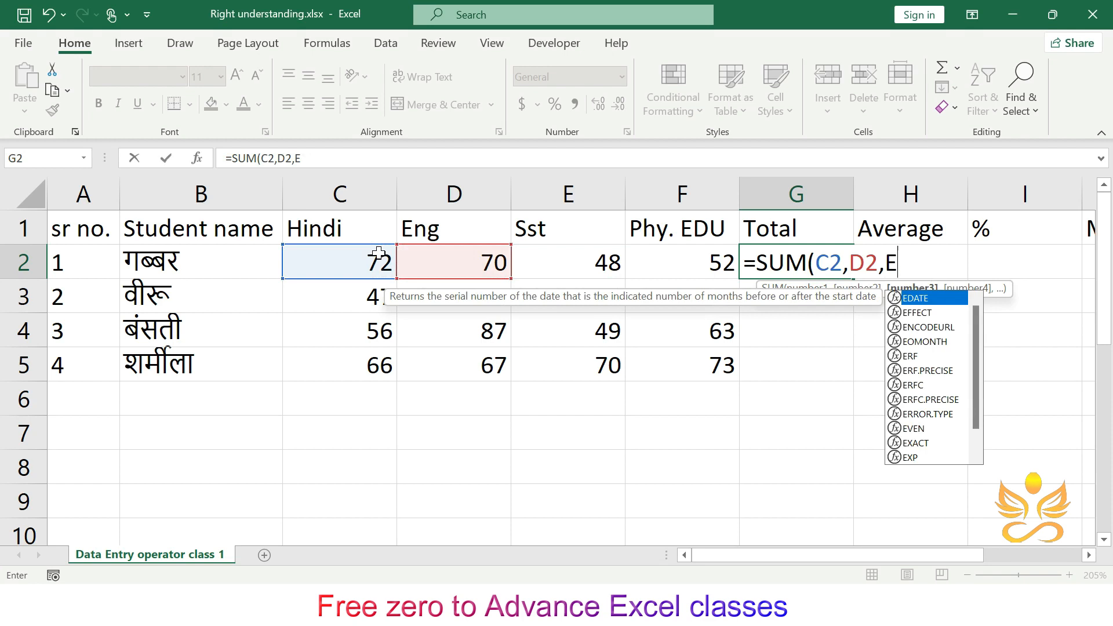
pyautogui.press('BackSpace')
pyautogui.press('BackSpace')
pyautogui.press('BackSpace')
pyautogui.press('BackSpace')
pyautogui.press('BackSpace')
pyautogui.press('BackSpace')
pyautogui.press('BackSpace')
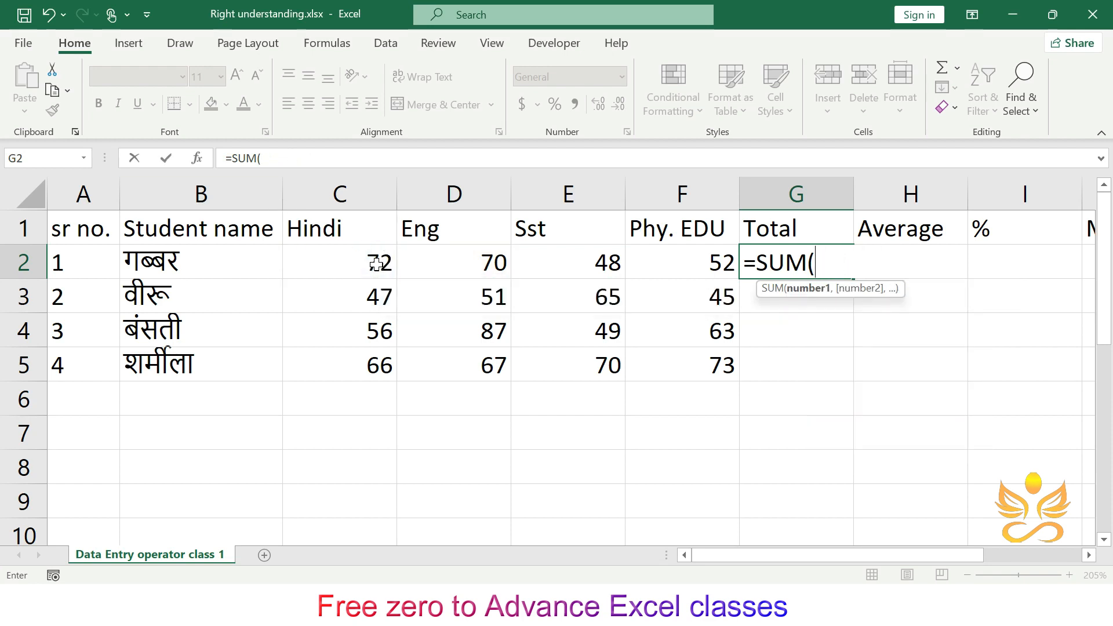
pyautogui.moveTo(376, 264); pyautogui.dragTo(681, 268)
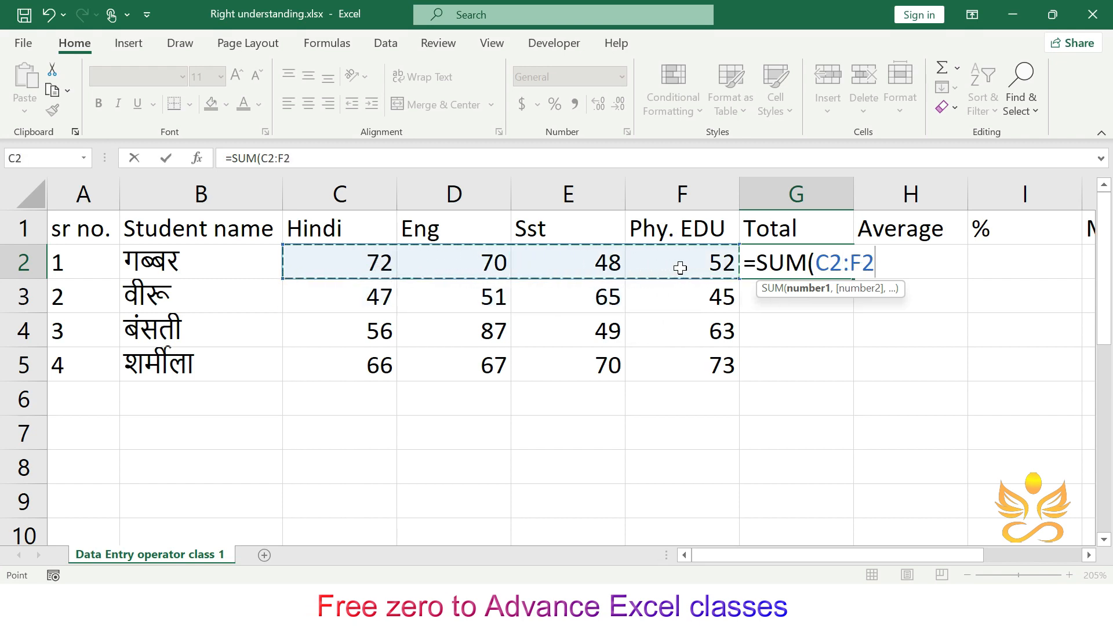
pyautogui.write(')')
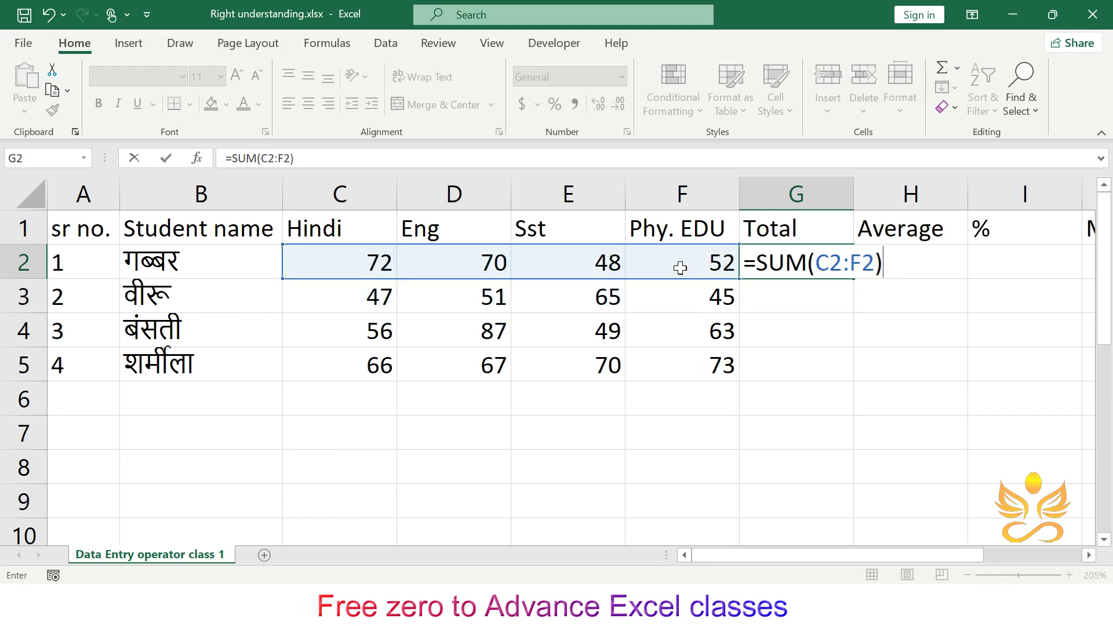
pyautogui.press('Return')
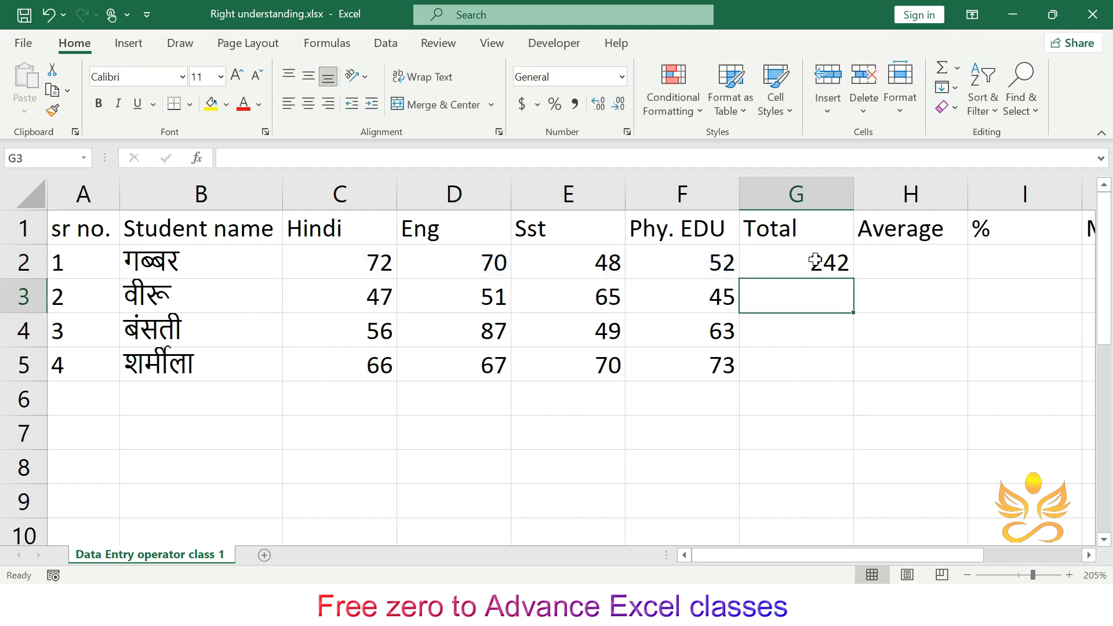
# - Auto-fill the Total formula down column G, then insert an AutoSum of C2:F2 in G2
pyautogui.click(823, 258)
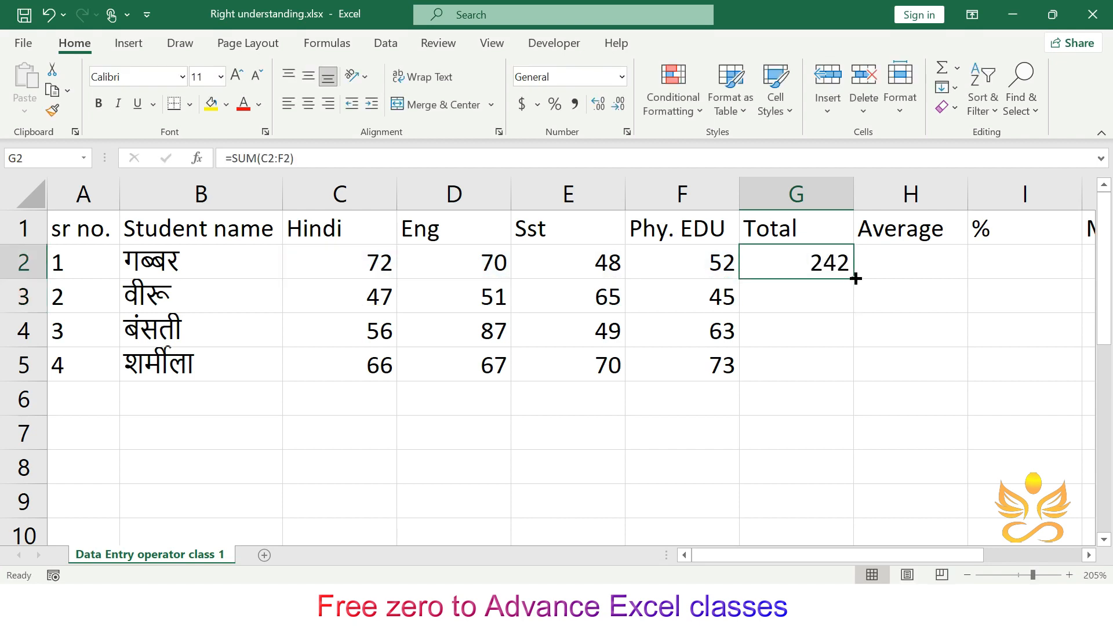
pyautogui.doubleClick(854, 279)
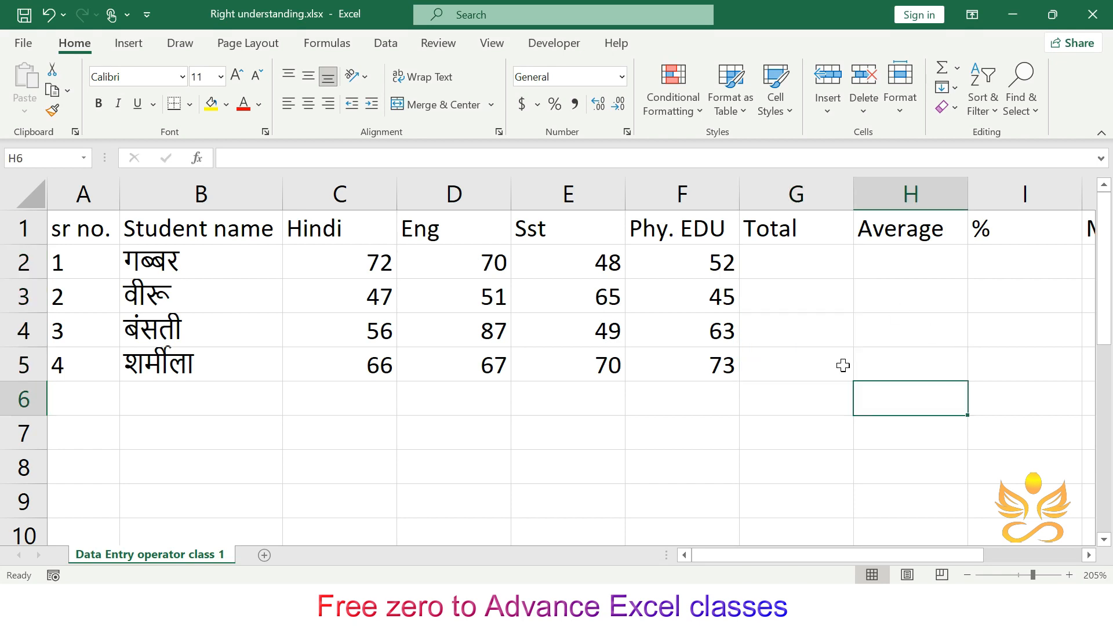
pyautogui.click(814, 280)
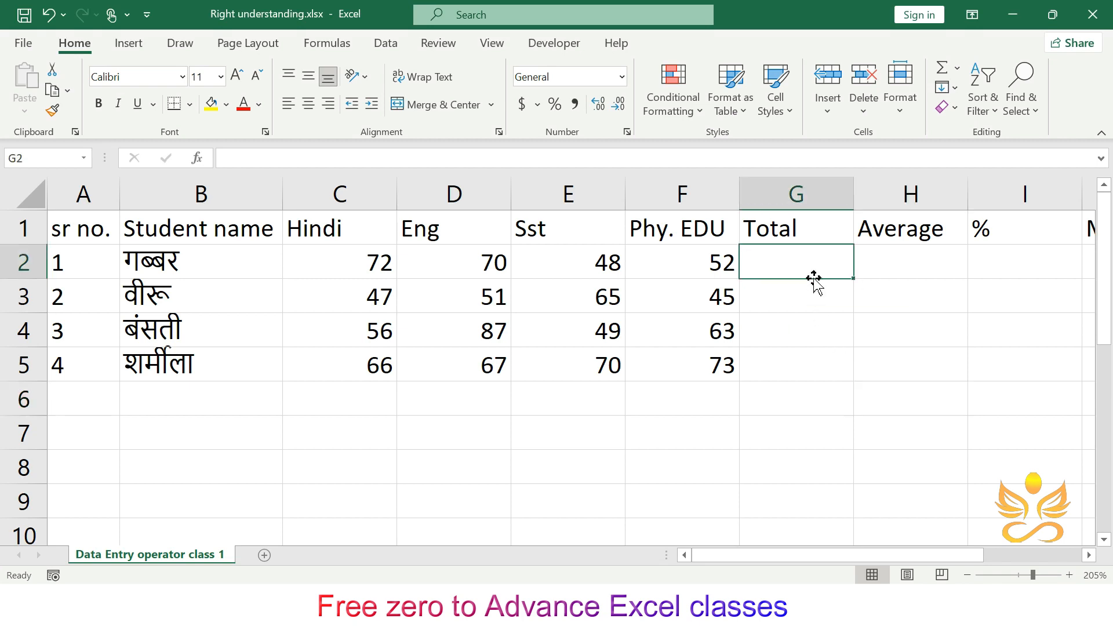
pyautogui.press('alt')
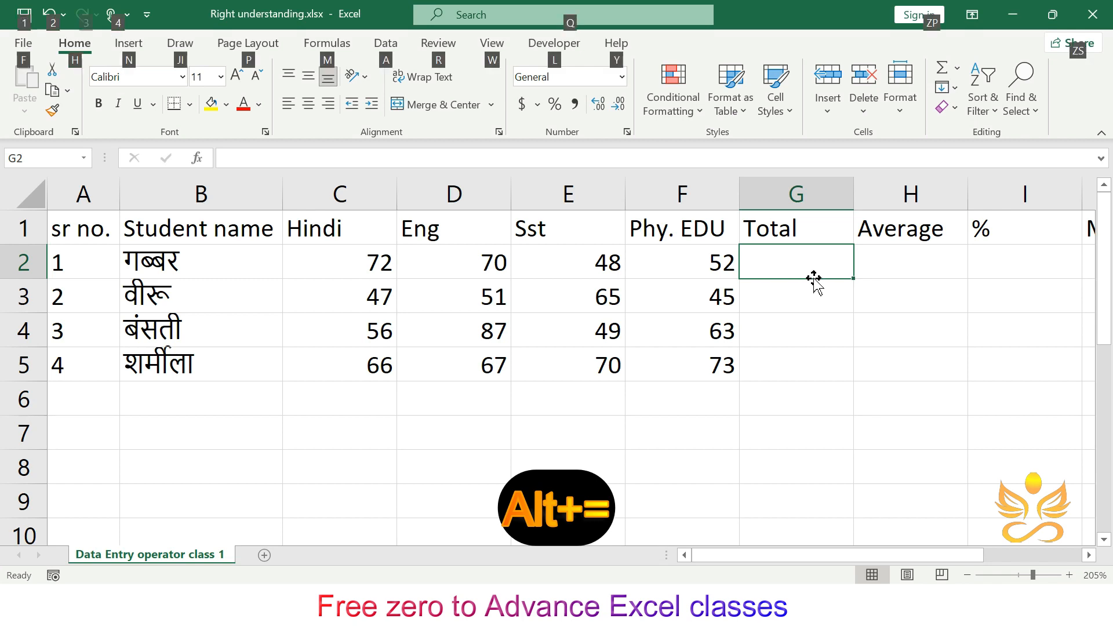
pyautogui.hotkey('alt', '=')
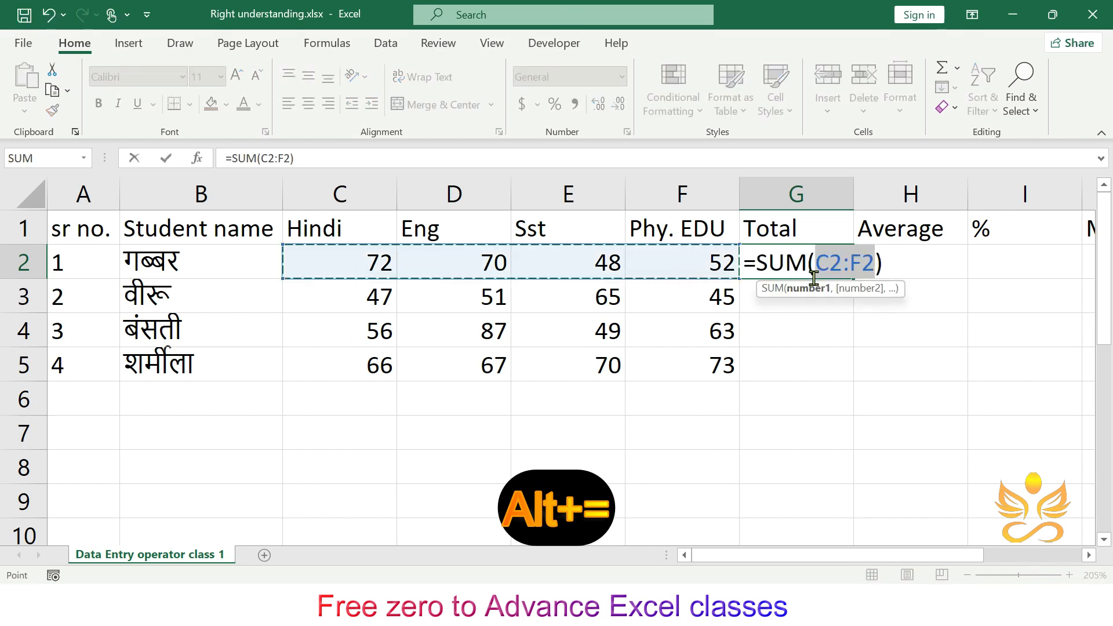
pyautogui.press('Return')
# - Auto-fill the G2 total down to G5, then clear the Total cells G2 to G6
pyautogui.click(833, 258)
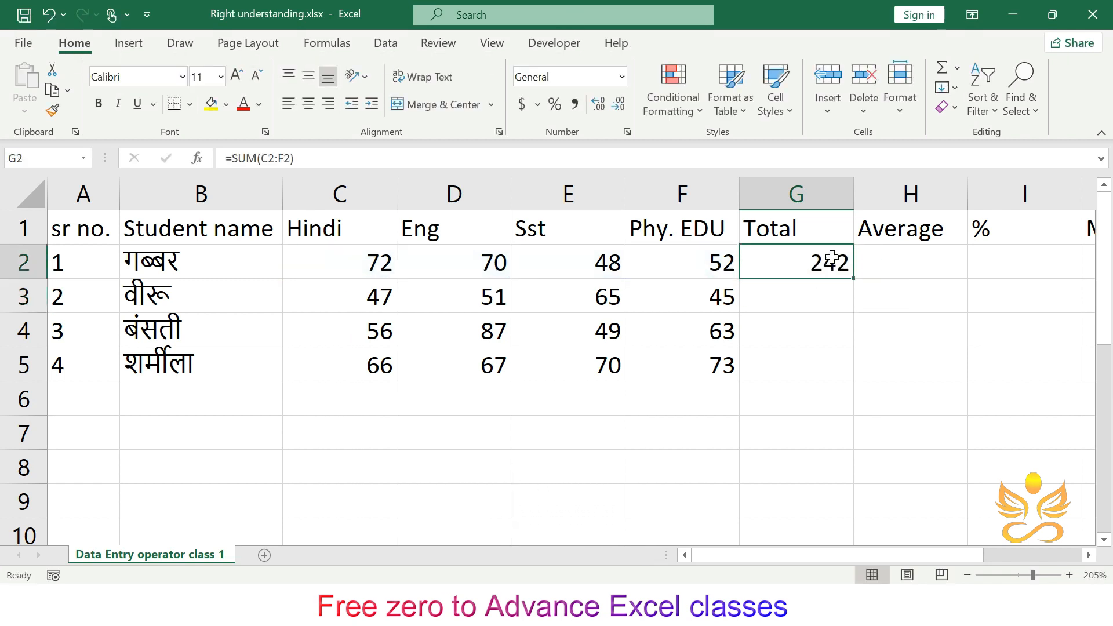
pyautogui.doubleClick(851, 279)
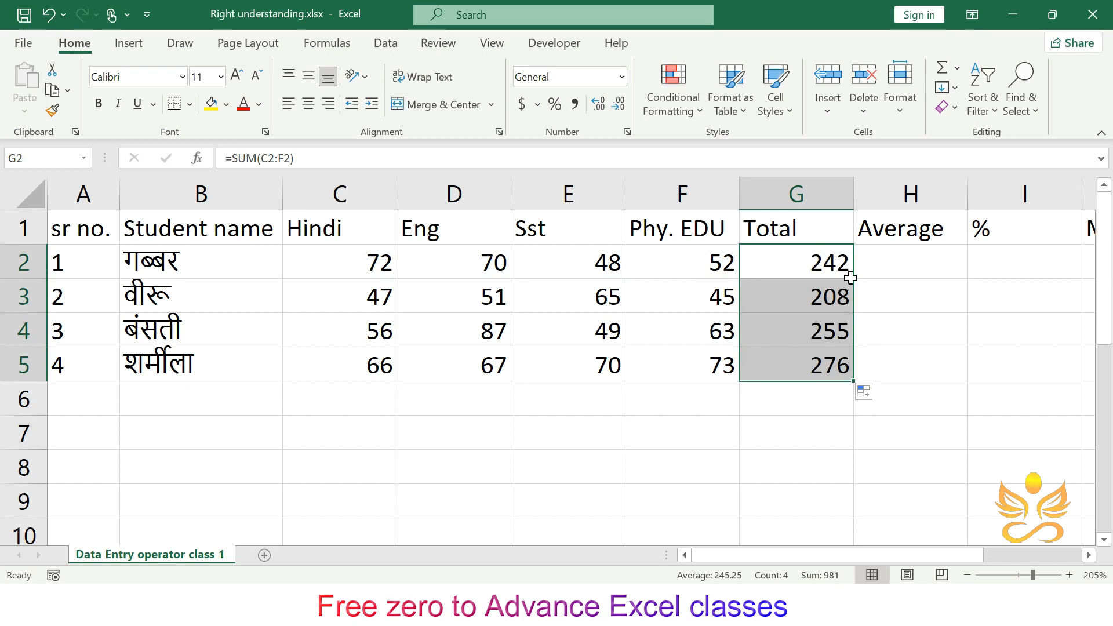
pyautogui.press('BackSpace')
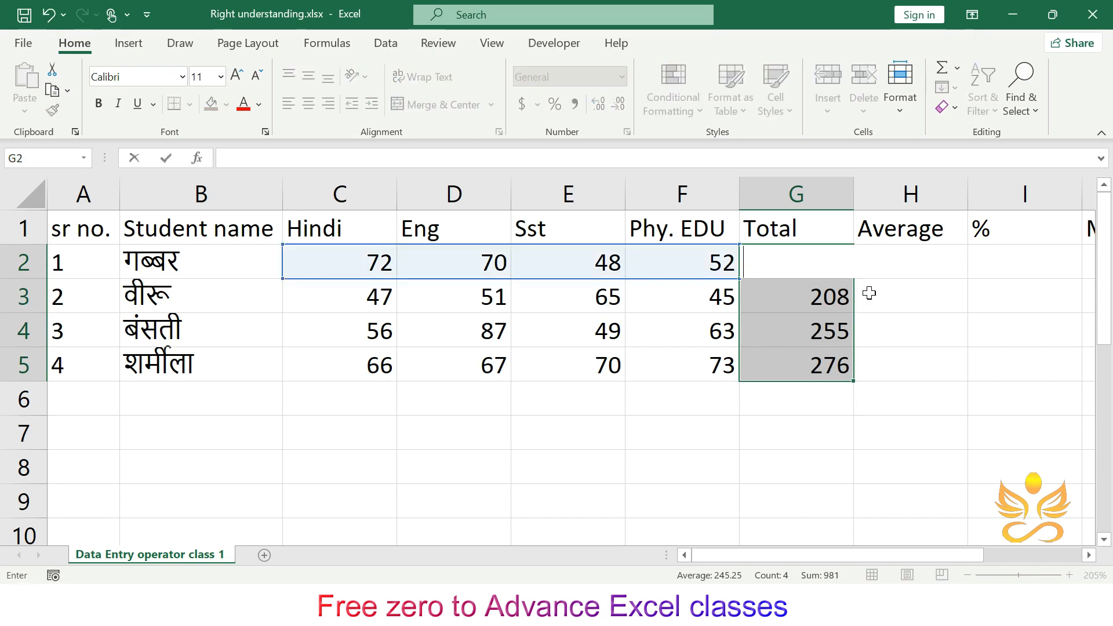
pyautogui.click(880, 293)
pyautogui.moveTo(827, 270); pyautogui.dragTo(815, 392)
pyautogui.press('Delete')
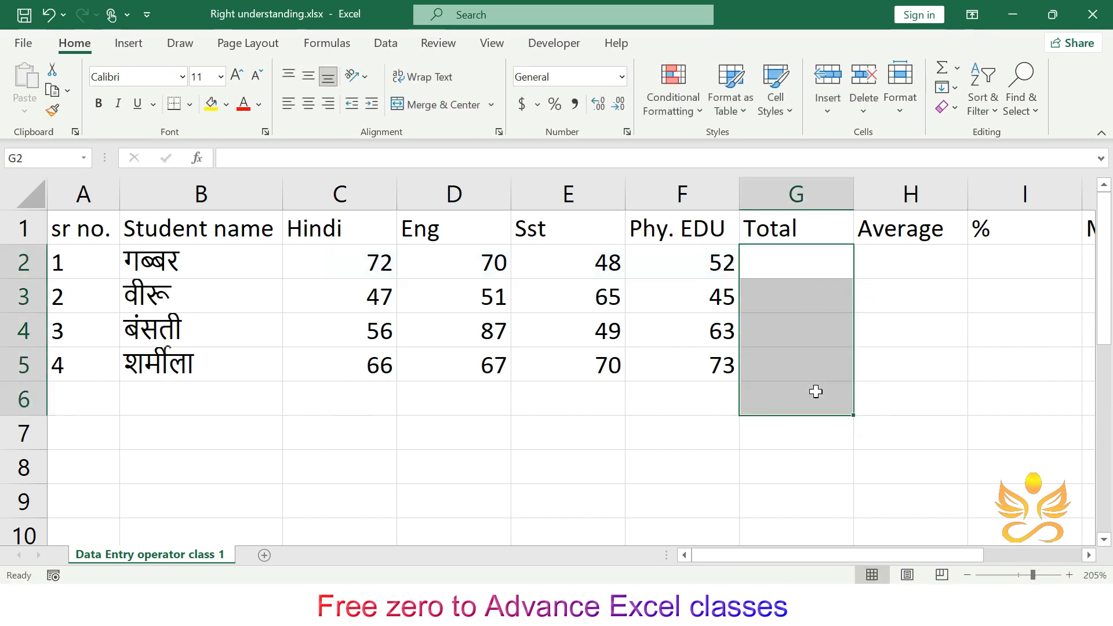
# - Select the first student's marks C2:F2 to check their sum before writing the Total
pyautogui.click(799, 257)
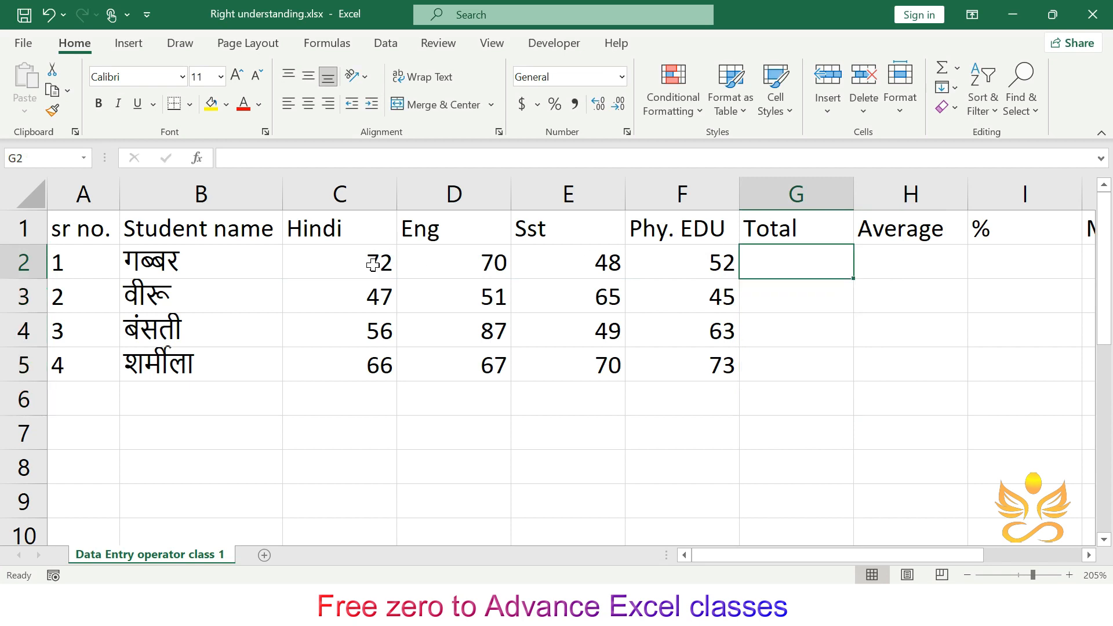
pyautogui.moveTo(716, 252); pyautogui.dragTo(371, 259)
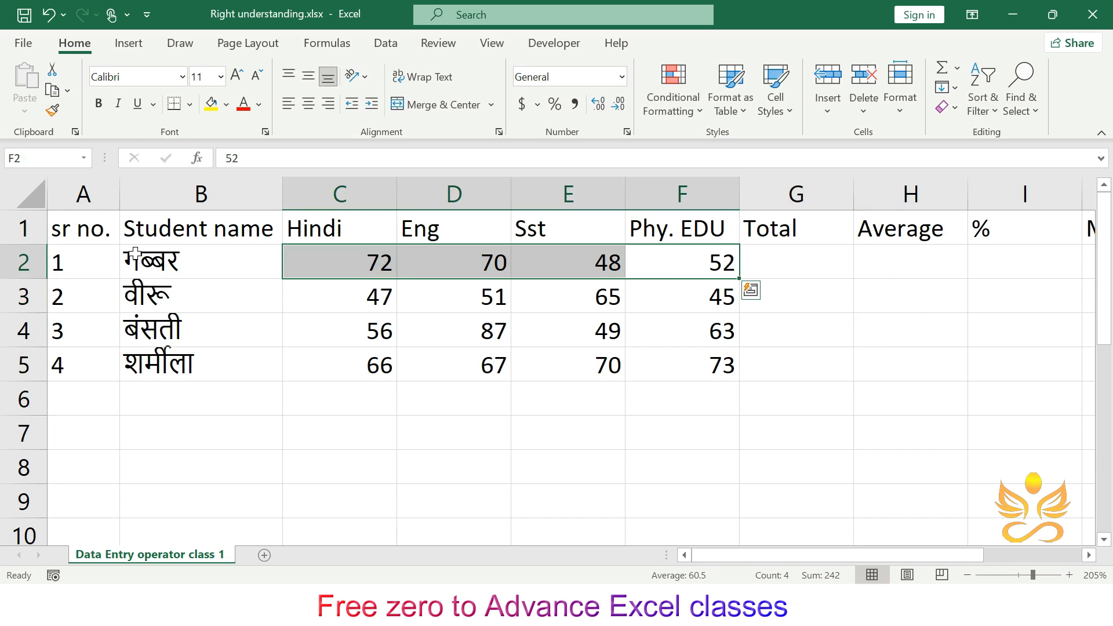
pyautogui.click(838, 263)
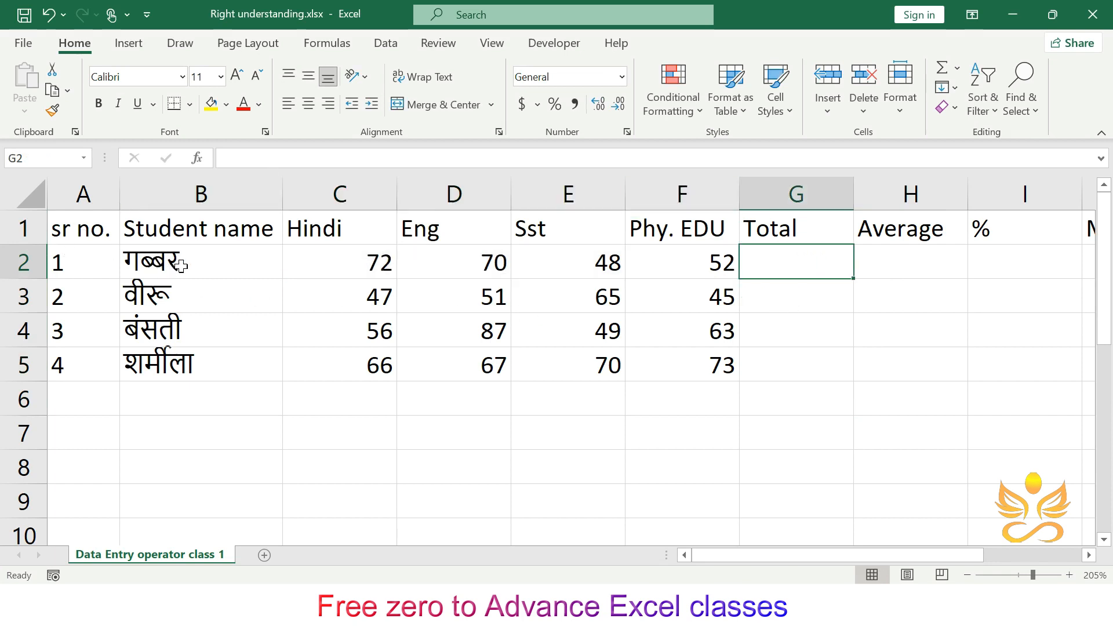
pyautogui.doubleClick(224, 259)
pyautogui.press('Tab')
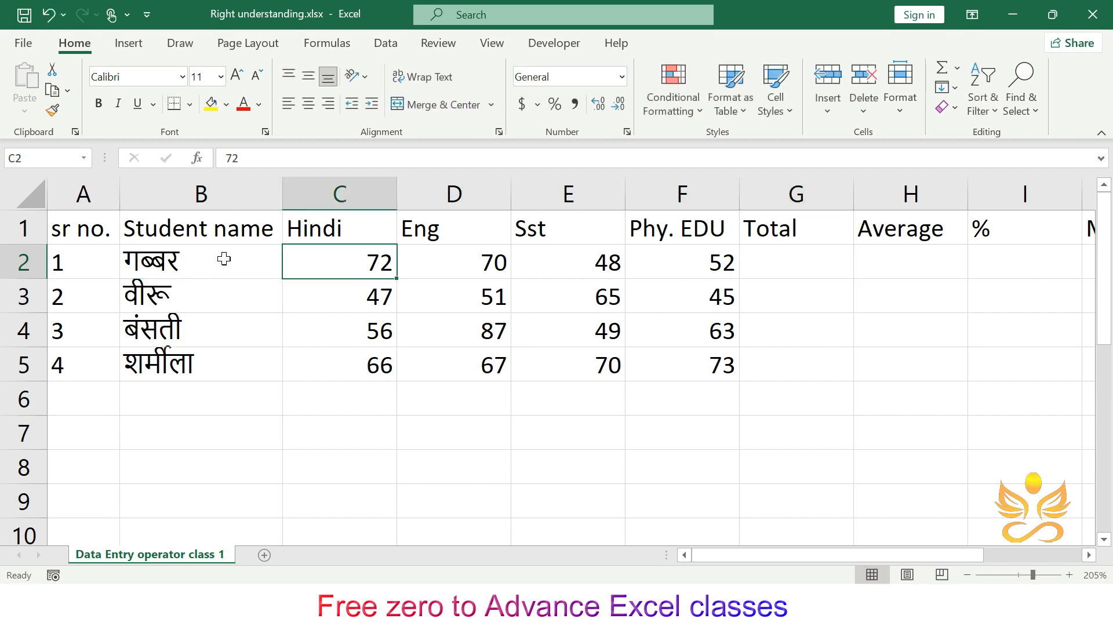
pyautogui.click(799, 261)
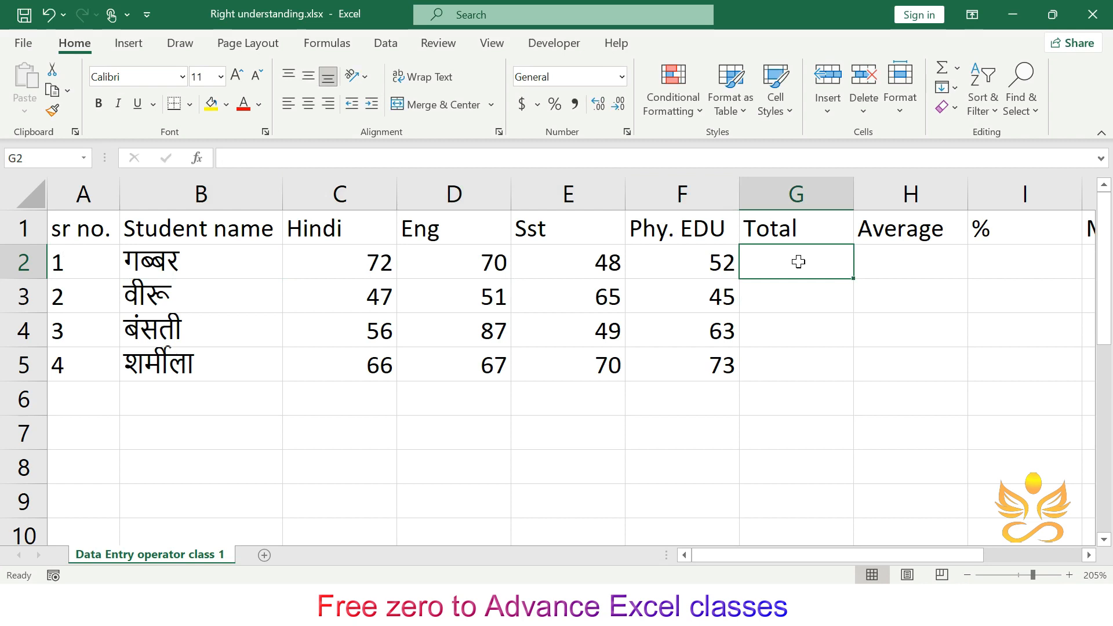
pyautogui.moveTo(372, 264); pyautogui.dragTo(690, 266)
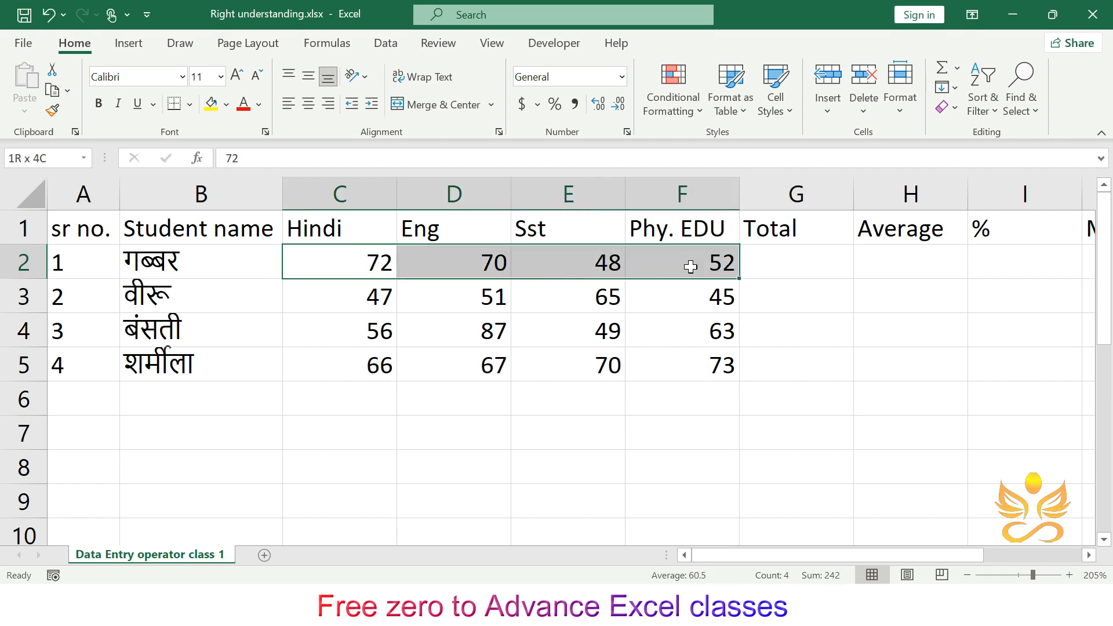
pyautogui.click(811, 264)
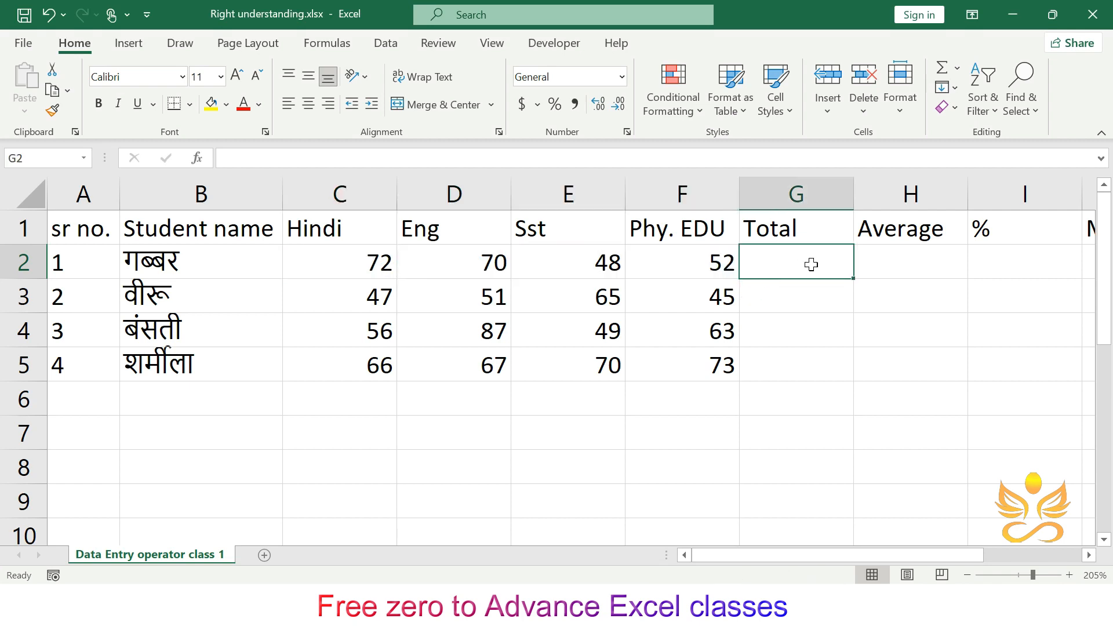
# - Enter an AutoSum of C2:F2 in G2, fill it down to G5, and clear G2:G5
pyautogui.hotkey('alt', '=')
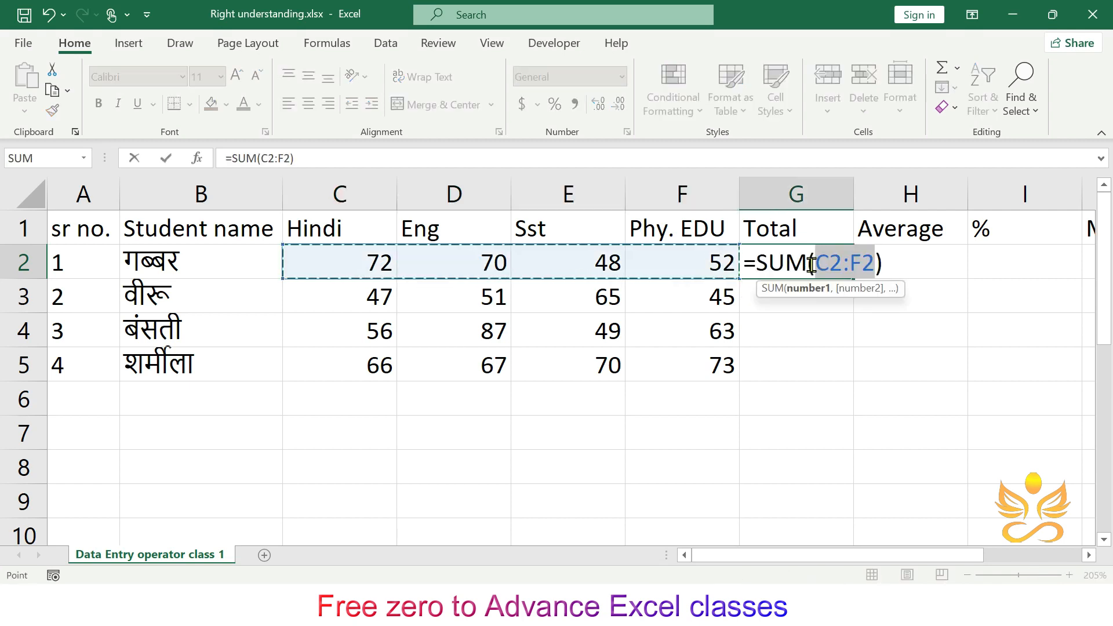
pyautogui.press('Return')
pyautogui.moveTo(812, 264); pyautogui.dragTo(808, 351)
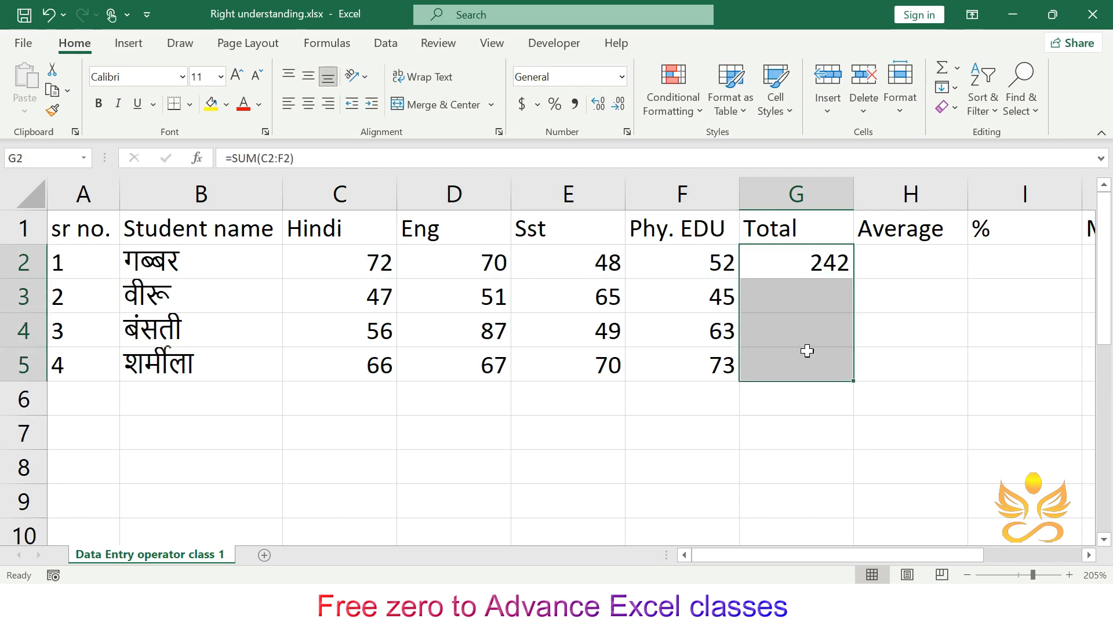
pyautogui.hotkey('ctrl', 'd')
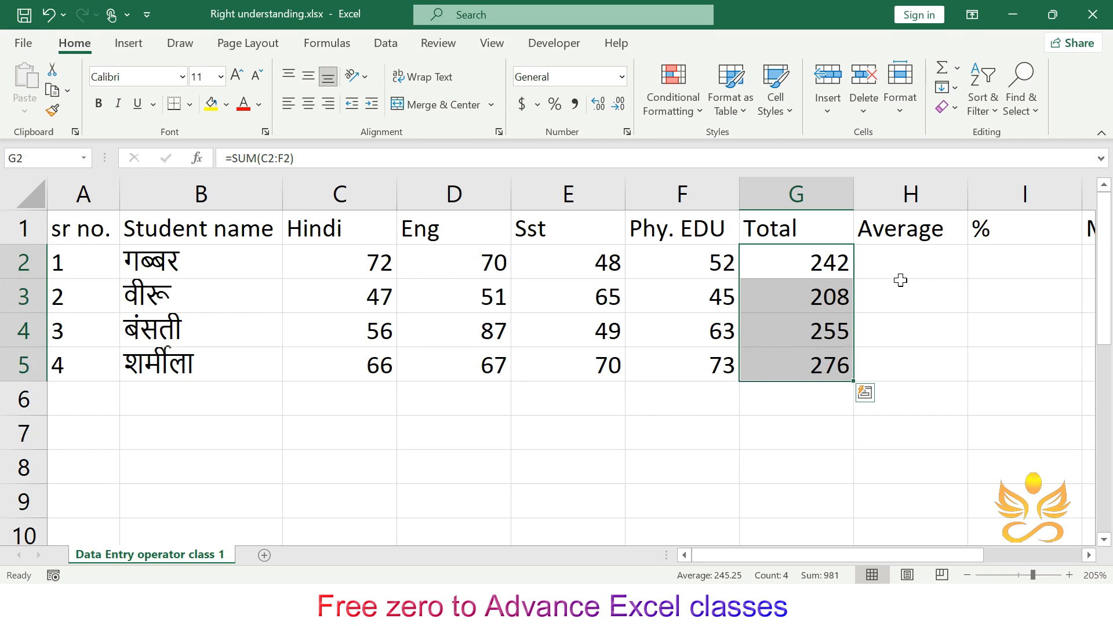
pyautogui.press('Delete')
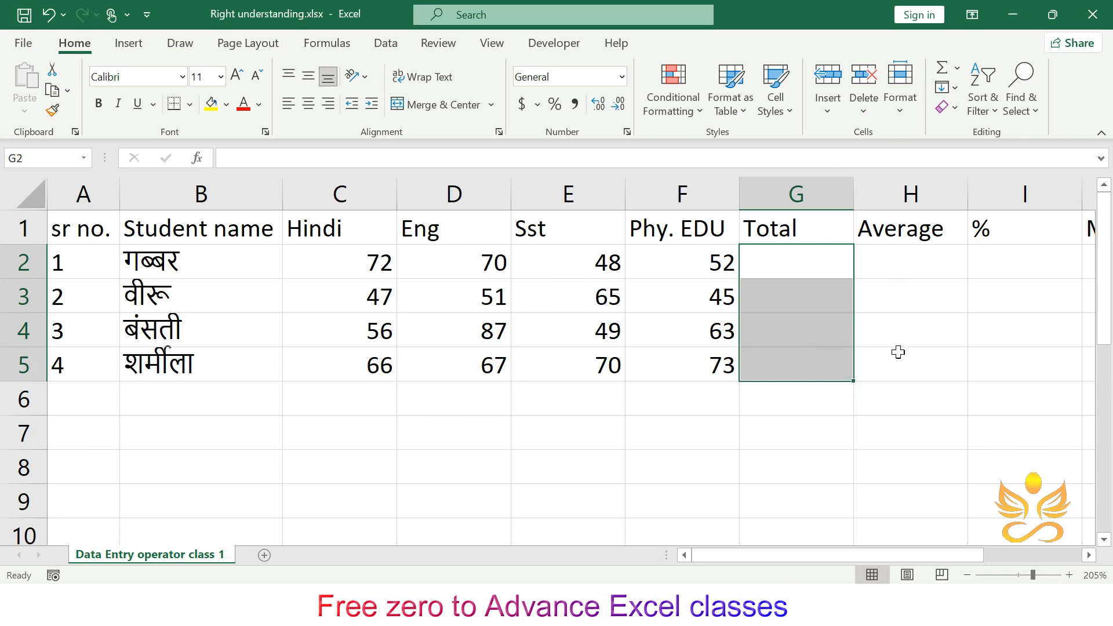
# - Insert Sum from the AutoSum list in G2 and auto-fill the Total down to G5
pyautogui.click(814, 276)
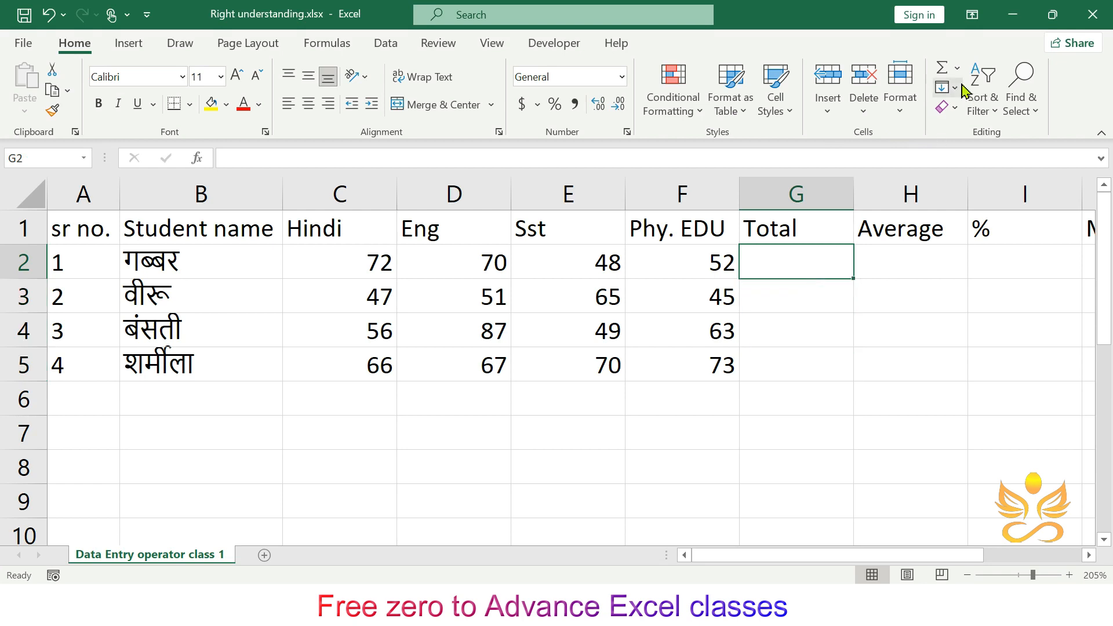
pyautogui.click(957, 67)
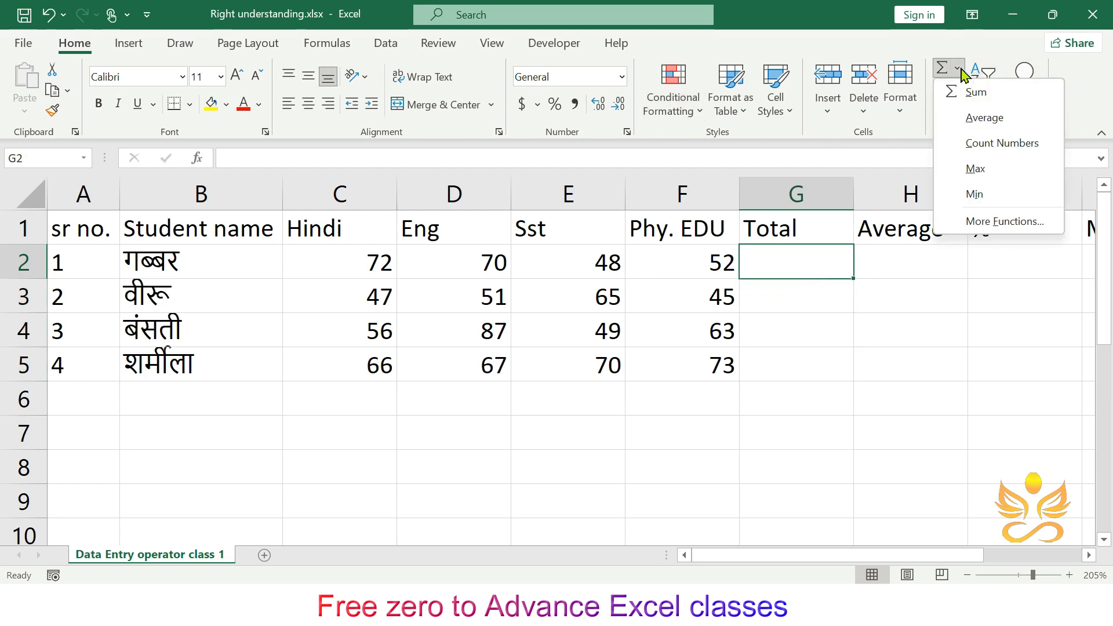
pyautogui.click(988, 95)
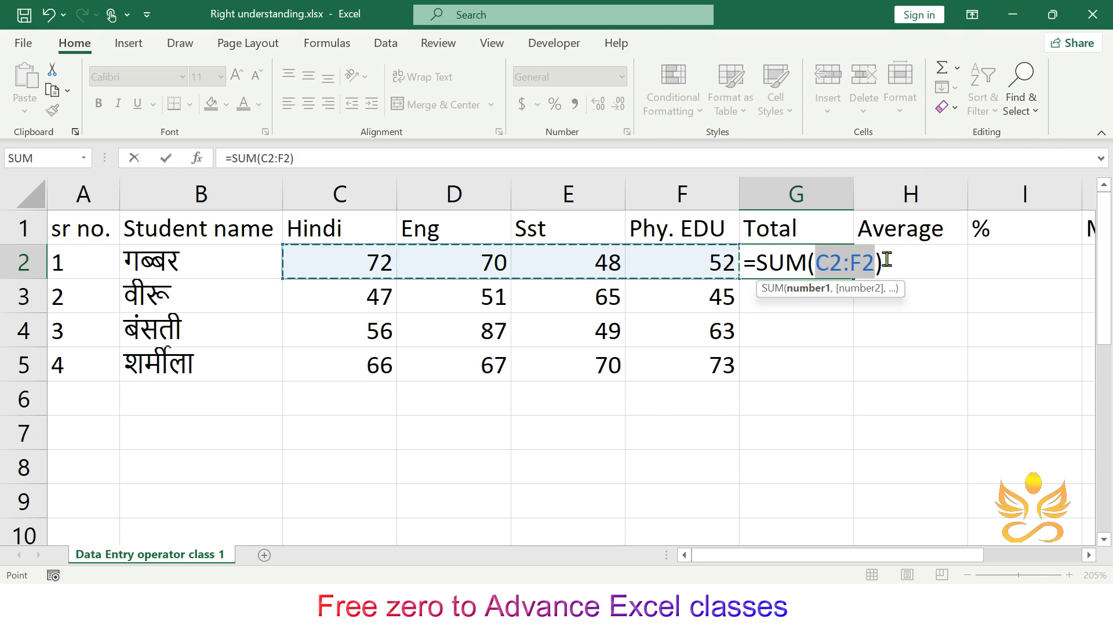
pyautogui.press('Return')
pyautogui.click(826, 261)
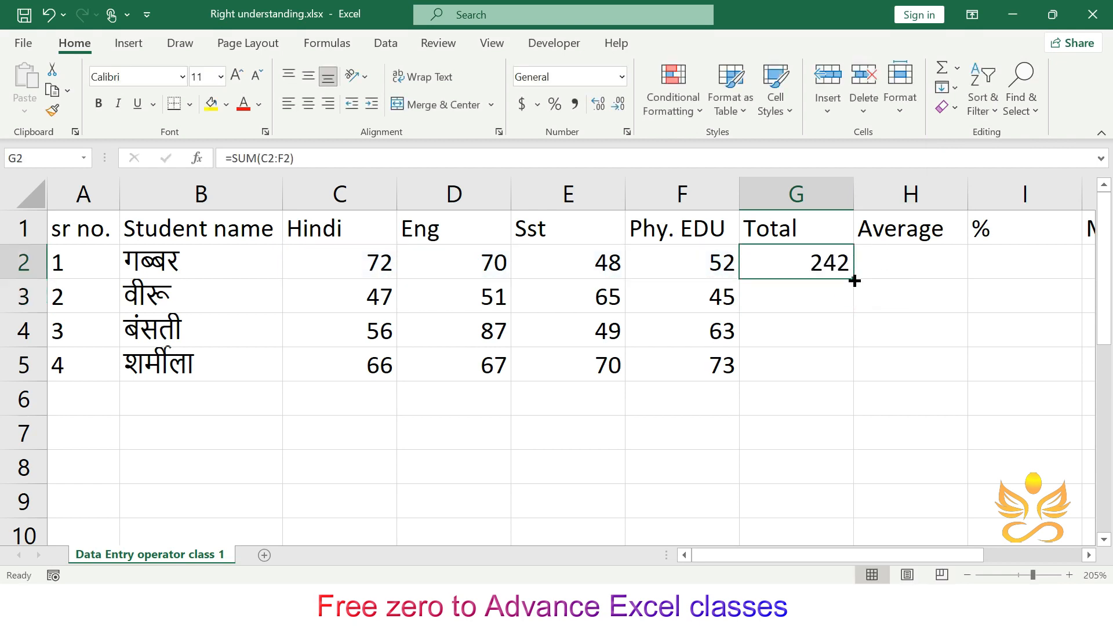
pyautogui.doubleClick(854, 280)
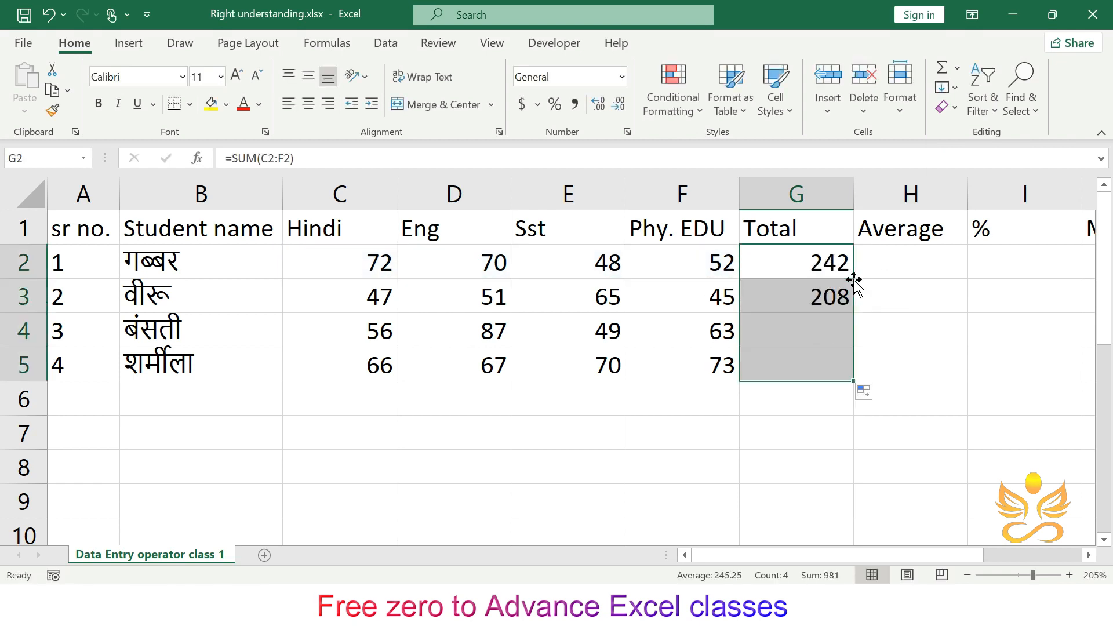
# - Enter =AVERAGE(C2:F2) in H2 and auto-fill the Average down to H5
pyautogui.click(958, 340)
pyautogui.click(909, 254)
pyautogui.write('=av')
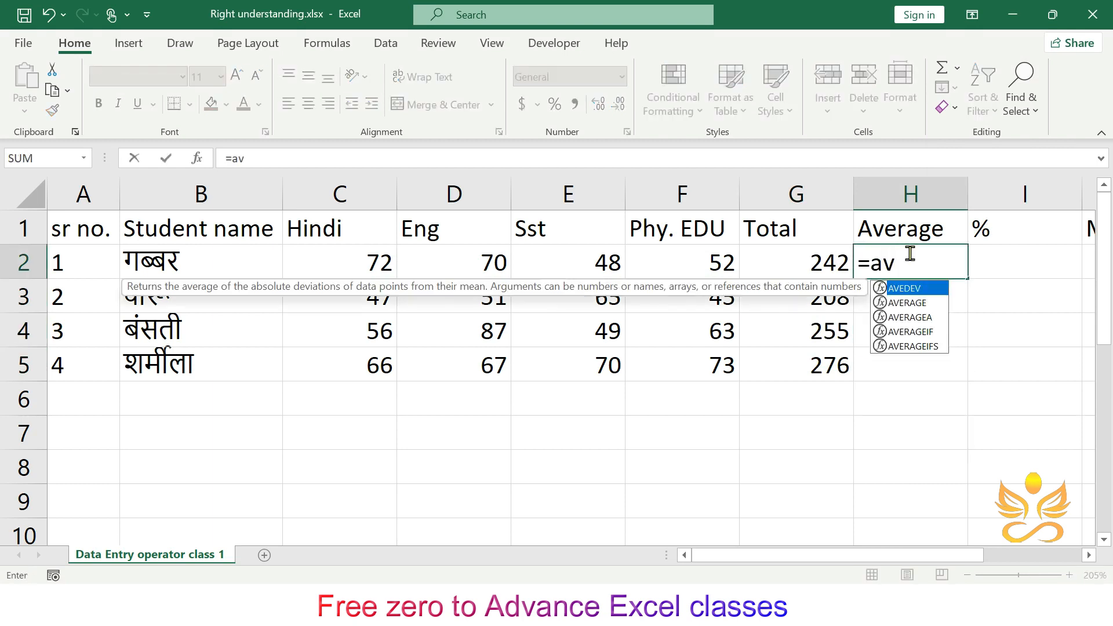
pyautogui.click(928, 307)
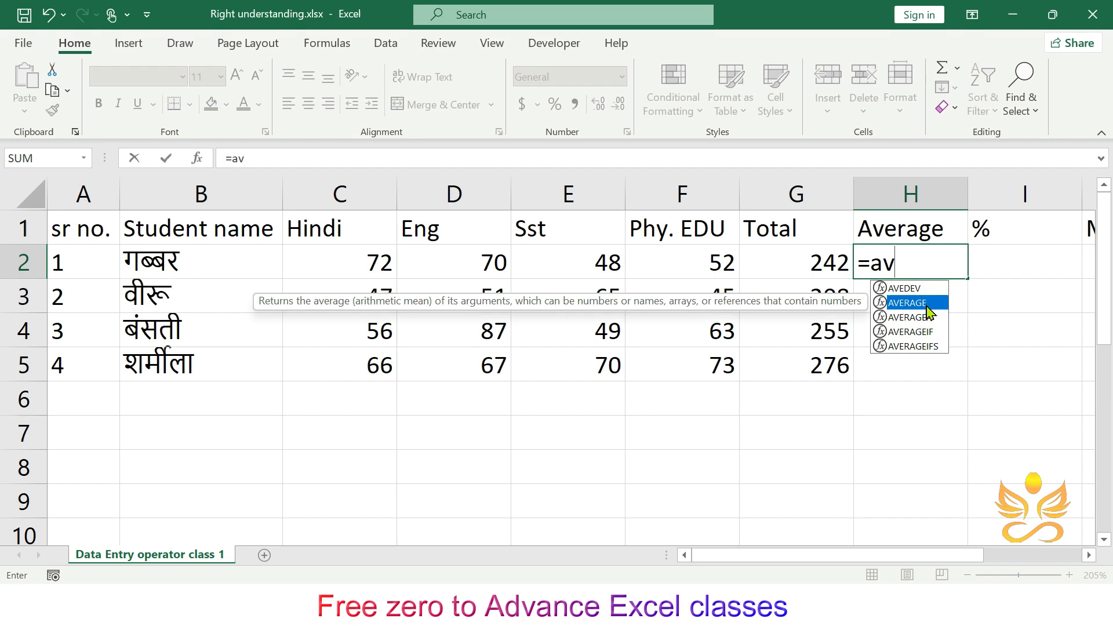
pyautogui.doubleClick(927, 307)
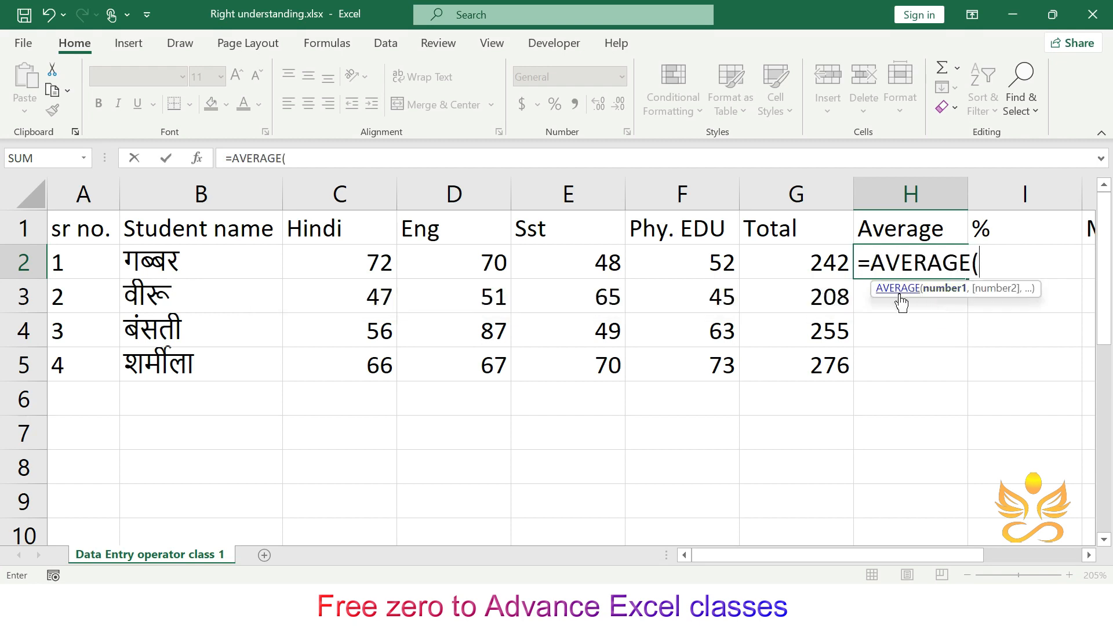
pyautogui.moveTo(373, 261); pyautogui.dragTo(687, 270)
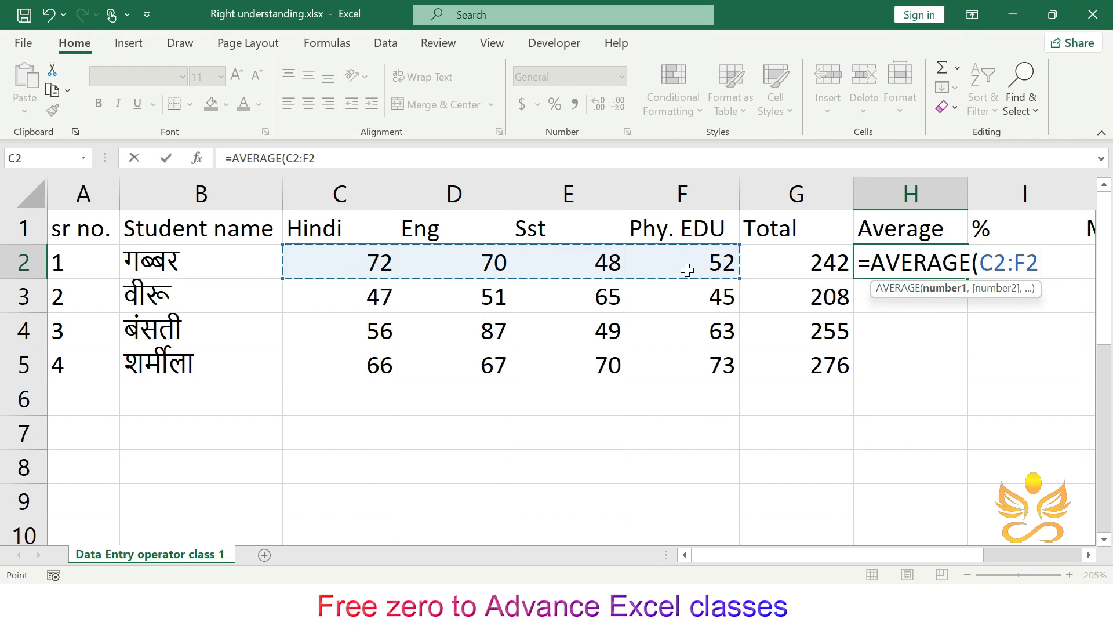
pyautogui.write(')')
pyautogui.press('Return')
pyautogui.click(958, 261)
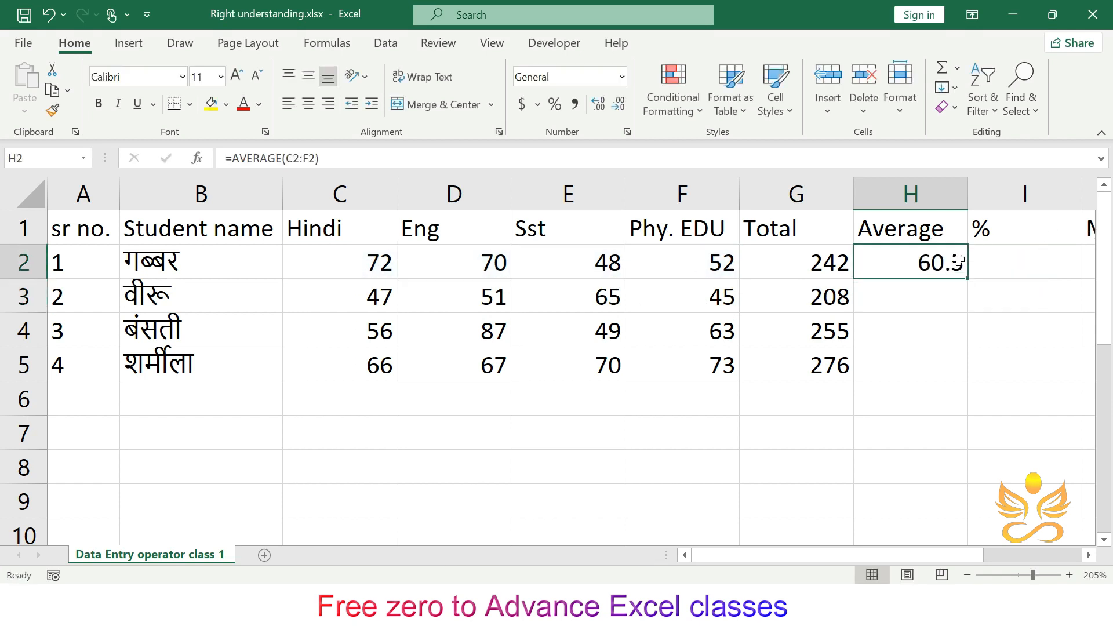
pyautogui.doubleClick(968, 278)
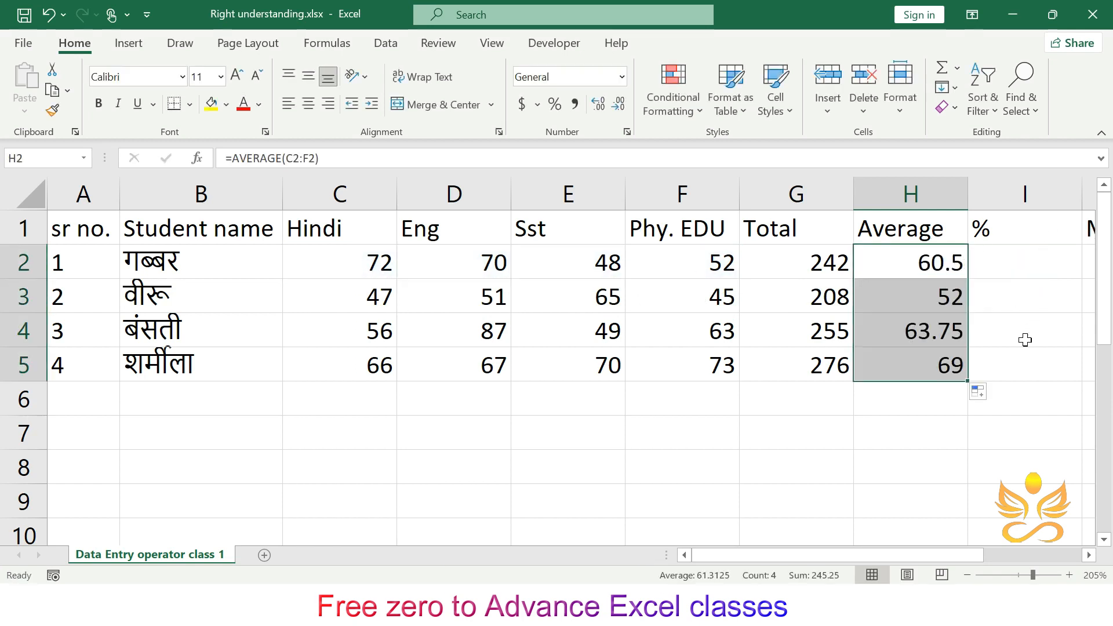
# - Clear the Total values in G2 to G5
pyautogui.moveTo(899, 555); pyautogui.dragTo(966, 555)
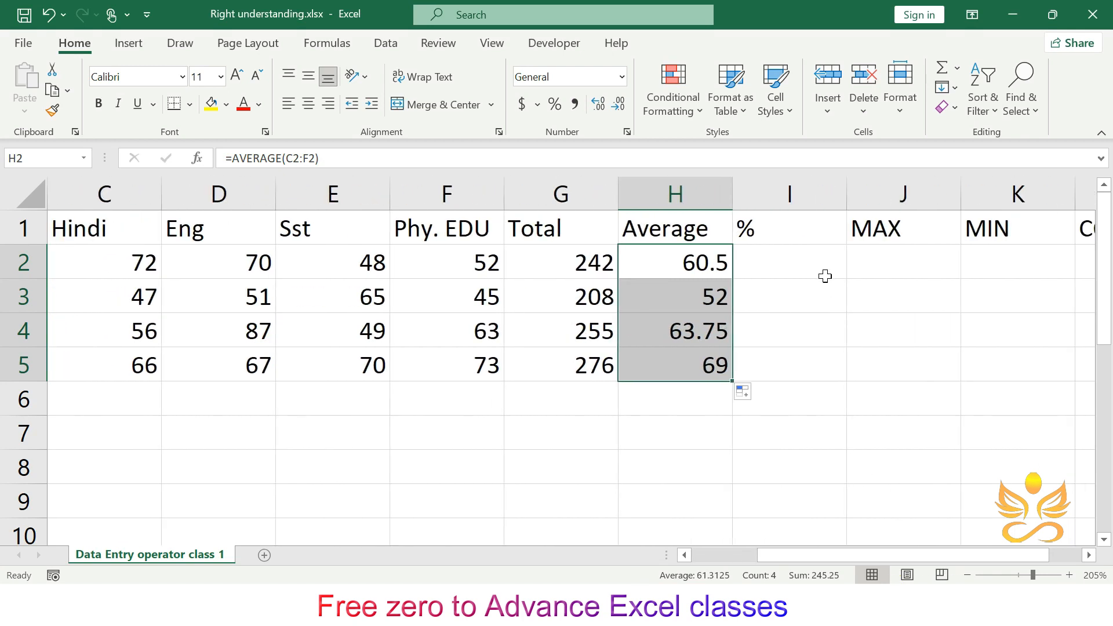
pyautogui.click(826, 279)
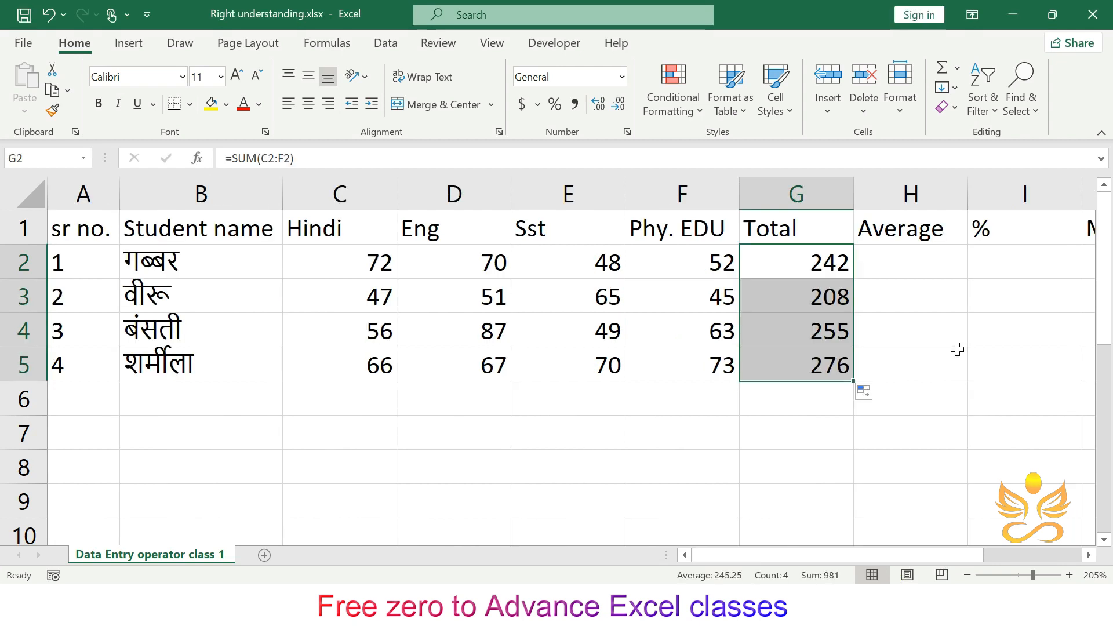
pyautogui.click(907, 314)
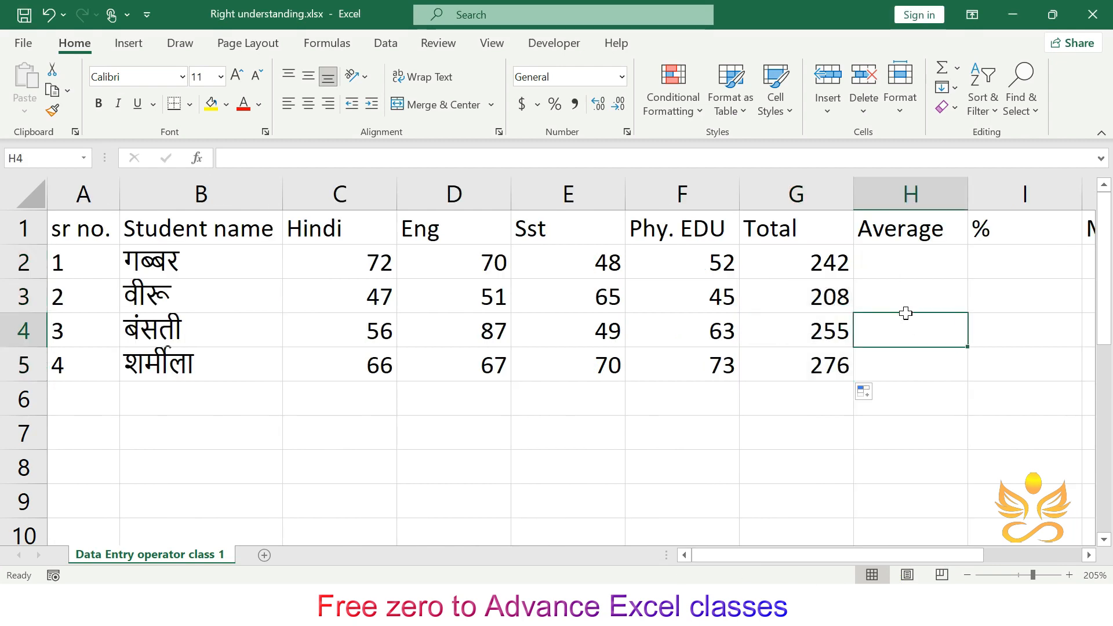
pyautogui.moveTo(843, 262); pyautogui.dragTo(843, 365)
pyautogui.press('Delete')
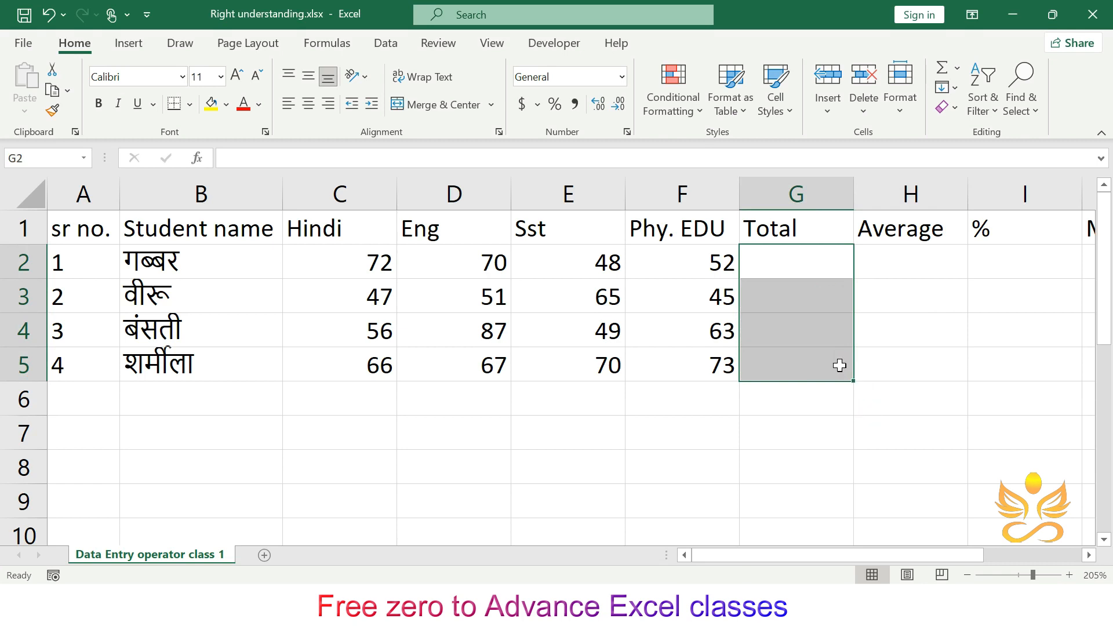
# - Enter =G2/500*100 in I2 as the first student's percentage
pyautogui.click(870, 397)
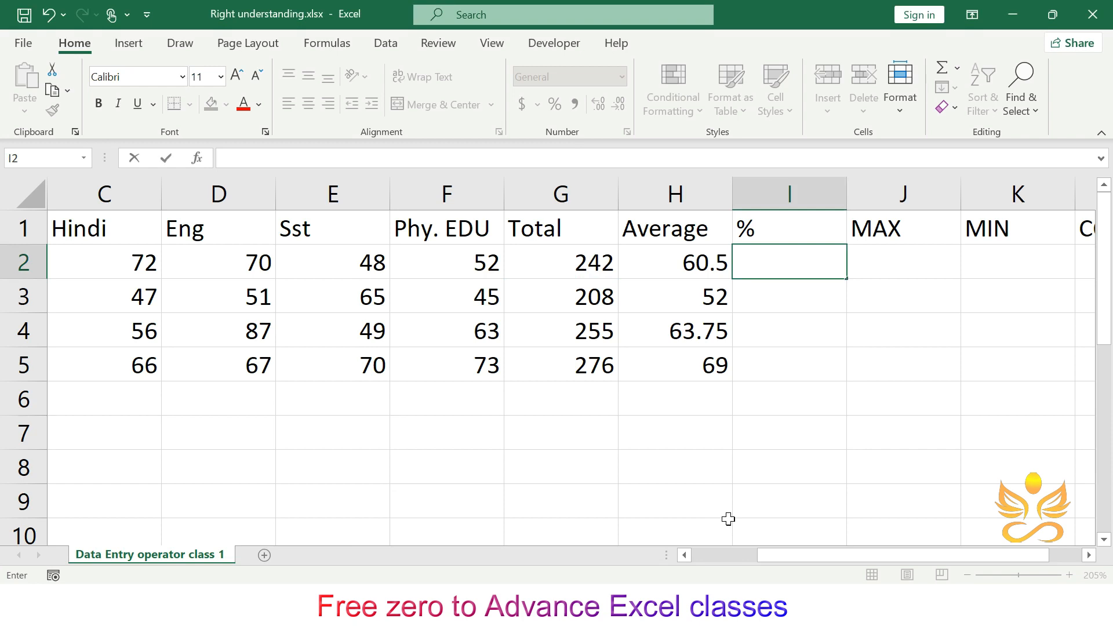
pyautogui.write('=')
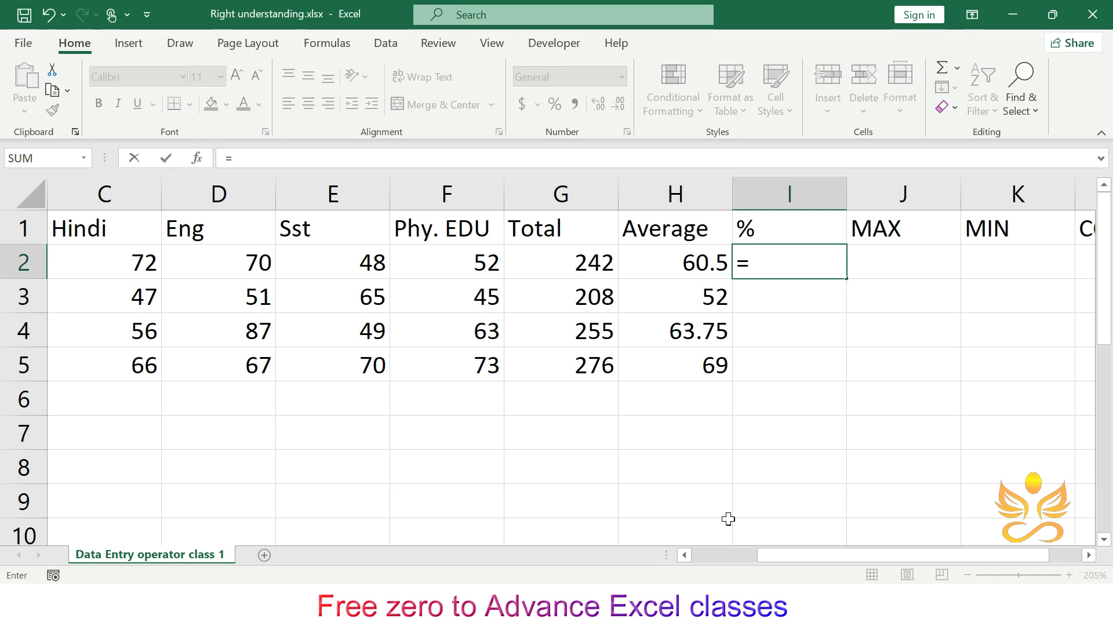
pyautogui.click(588, 259)
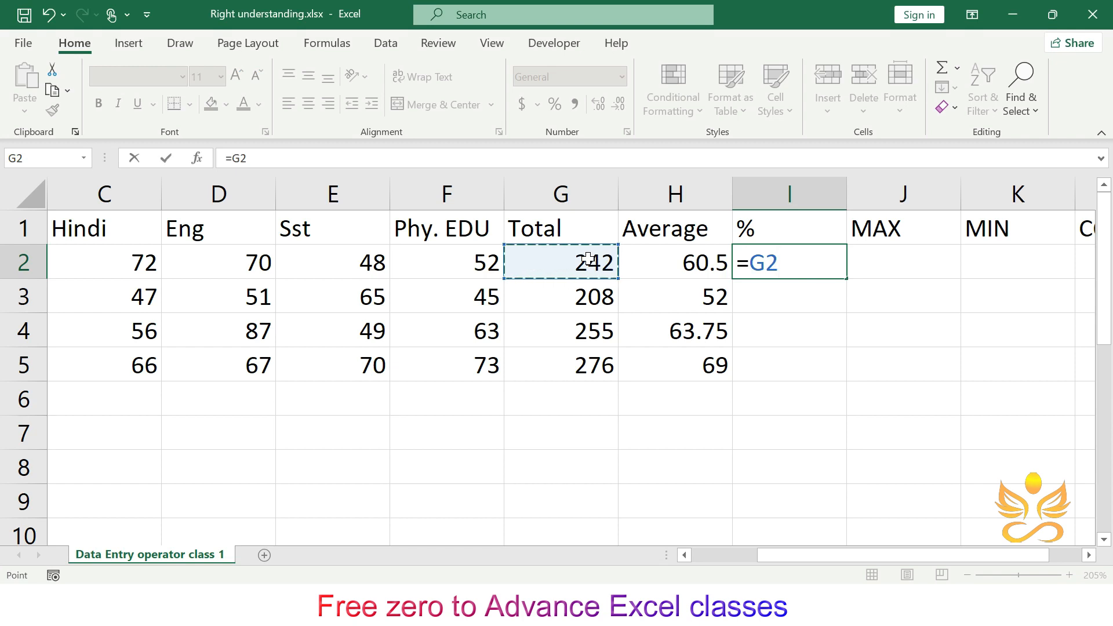
pyautogui.write('/')
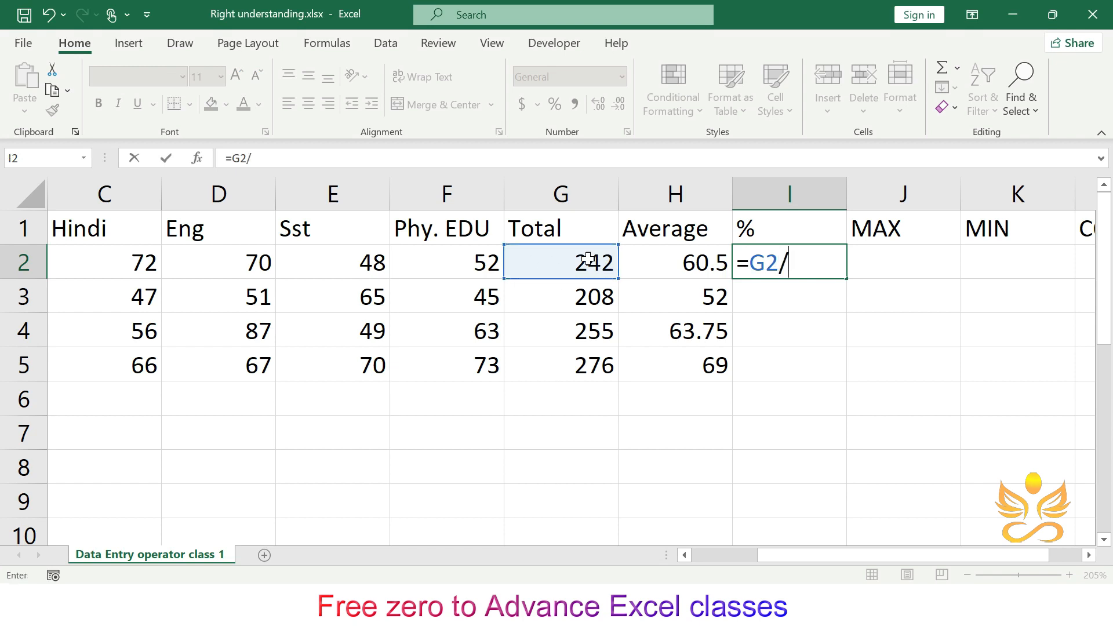
pyautogui.write('500')
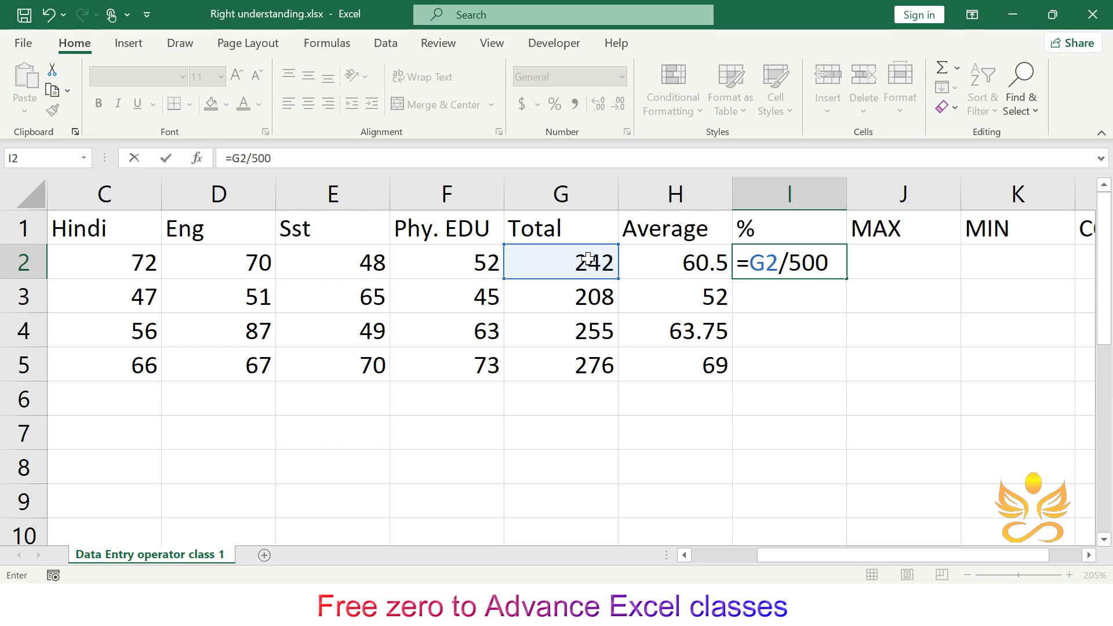
pyautogui.write('*100')
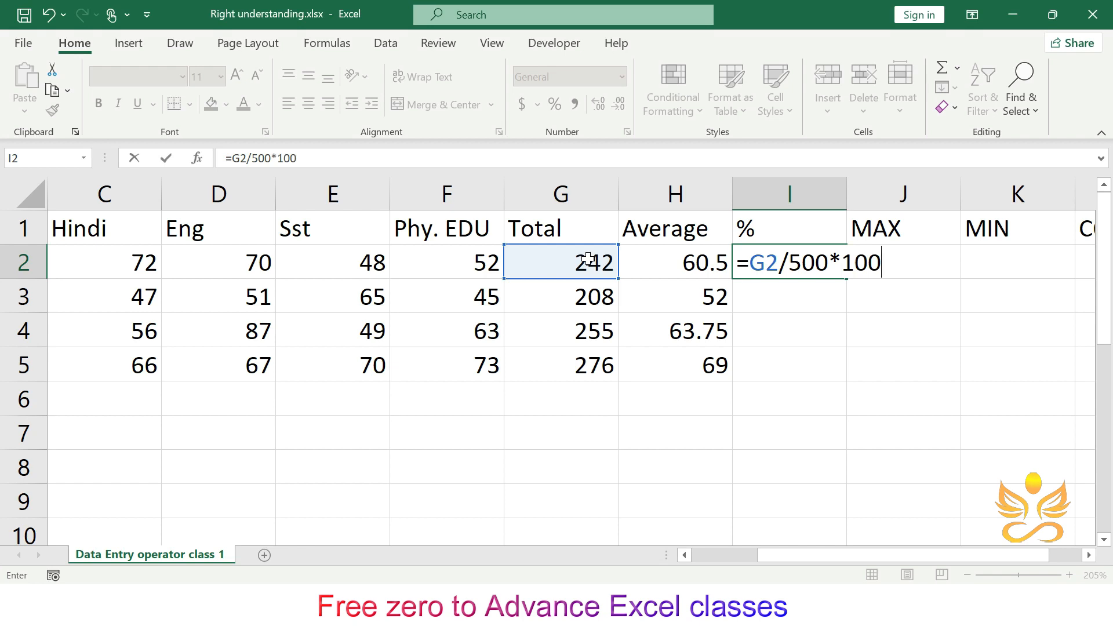
pyautogui.press('Return')
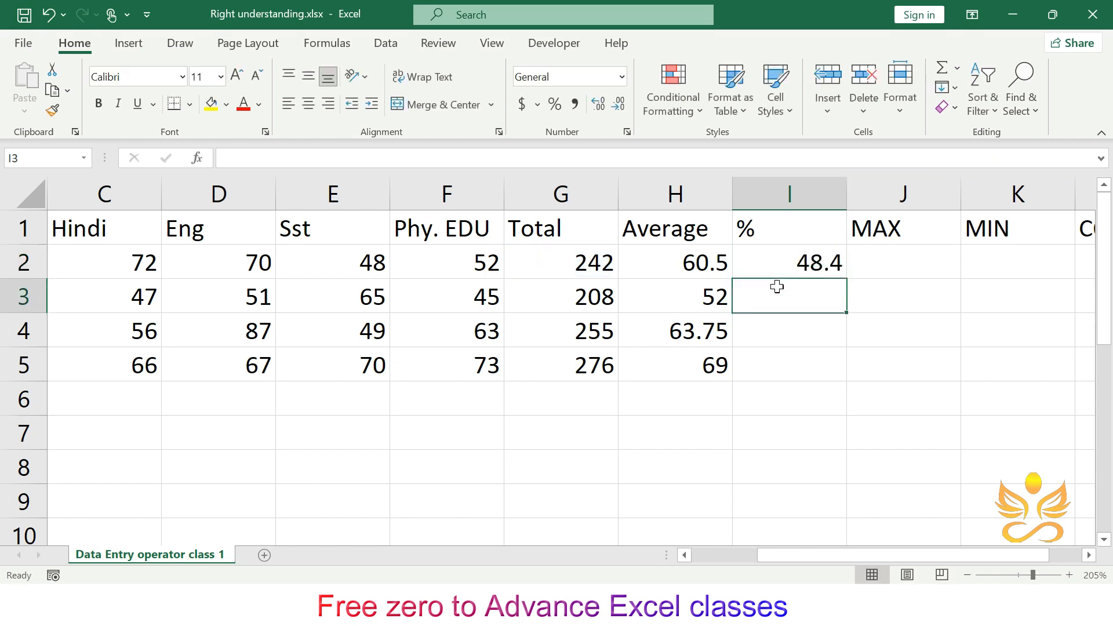
# - Enter =G2/400*100 in I2 and auto-fill the percentage down to I5
pyautogui.click(778, 265)
pyautogui.write('=')
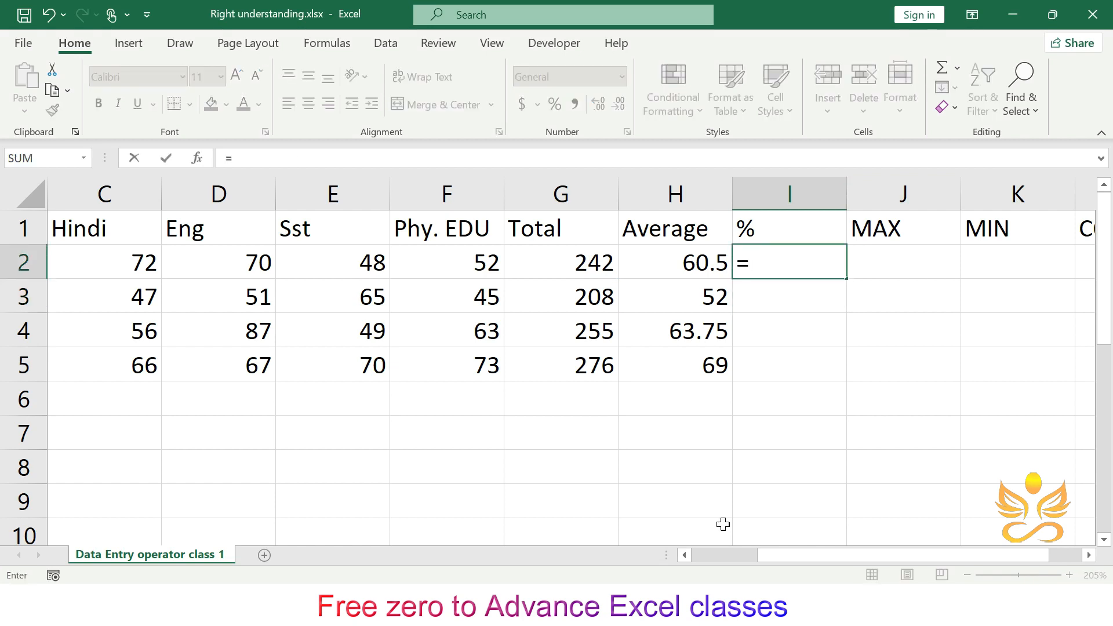
pyautogui.click(572, 261)
pyautogui.write('/')
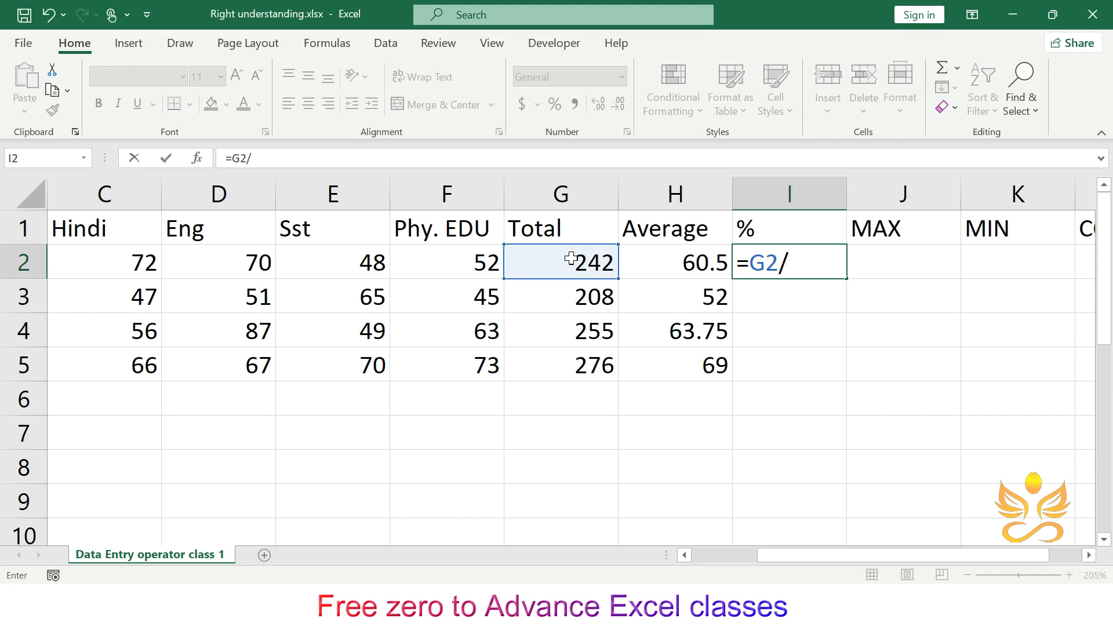
pyautogui.write('400')
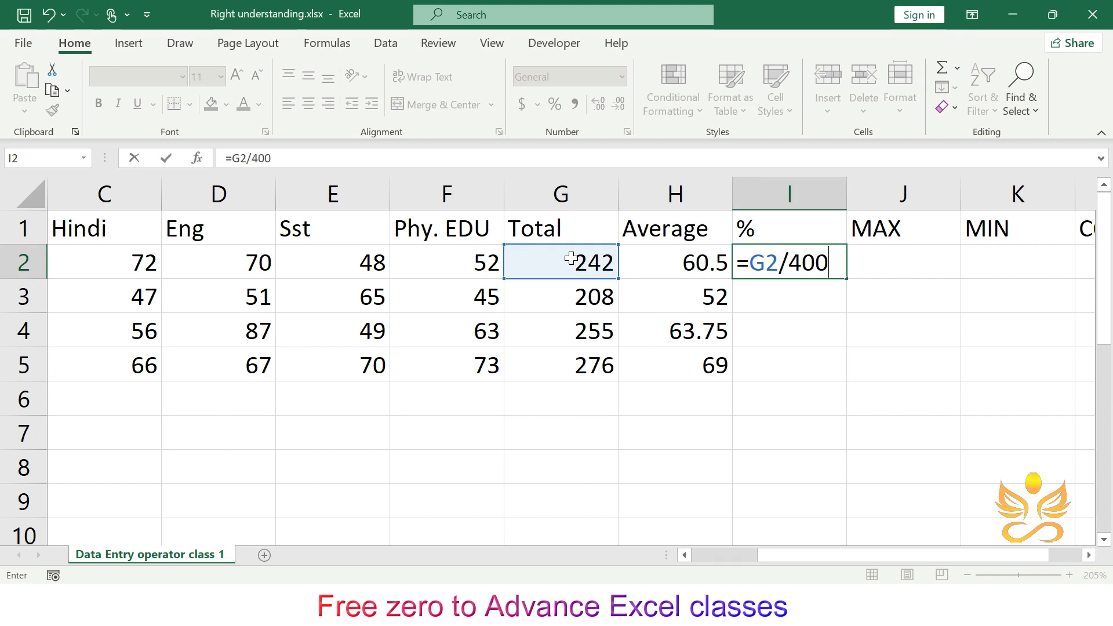
pyautogui.write('*100')
pyautogui.press('Return')
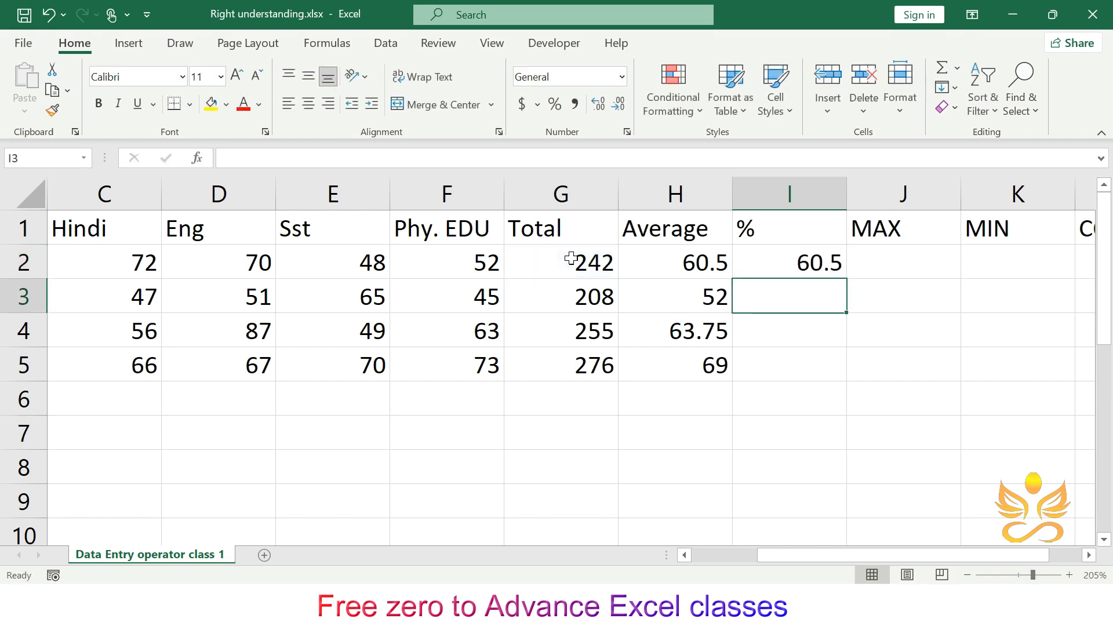
pyautogui.click(810, 251)
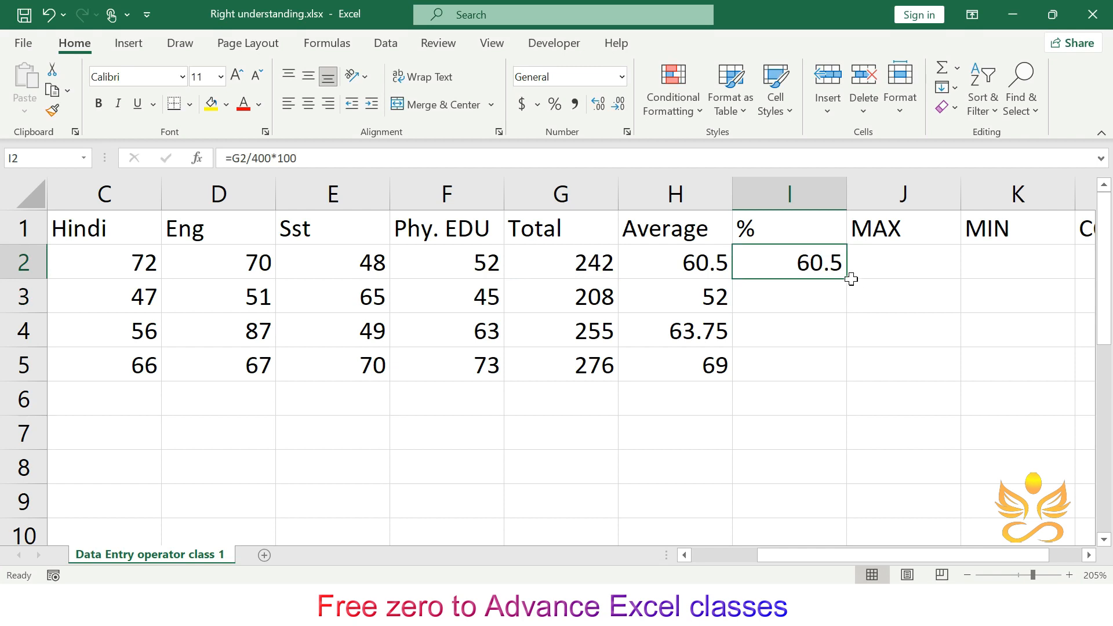
pyautogui.doubleClick(847, 279)
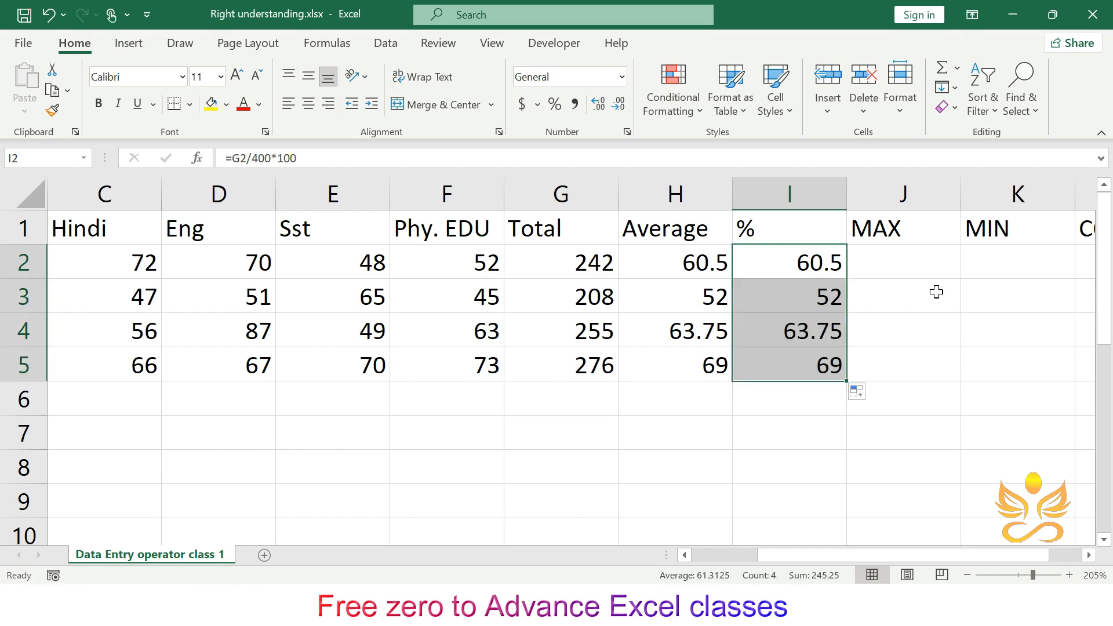
# - Compare the first student's Average and % formulas and select the marks C2:F2
pyautogui.click(936, 292)
pyautogui.click(685, 271)
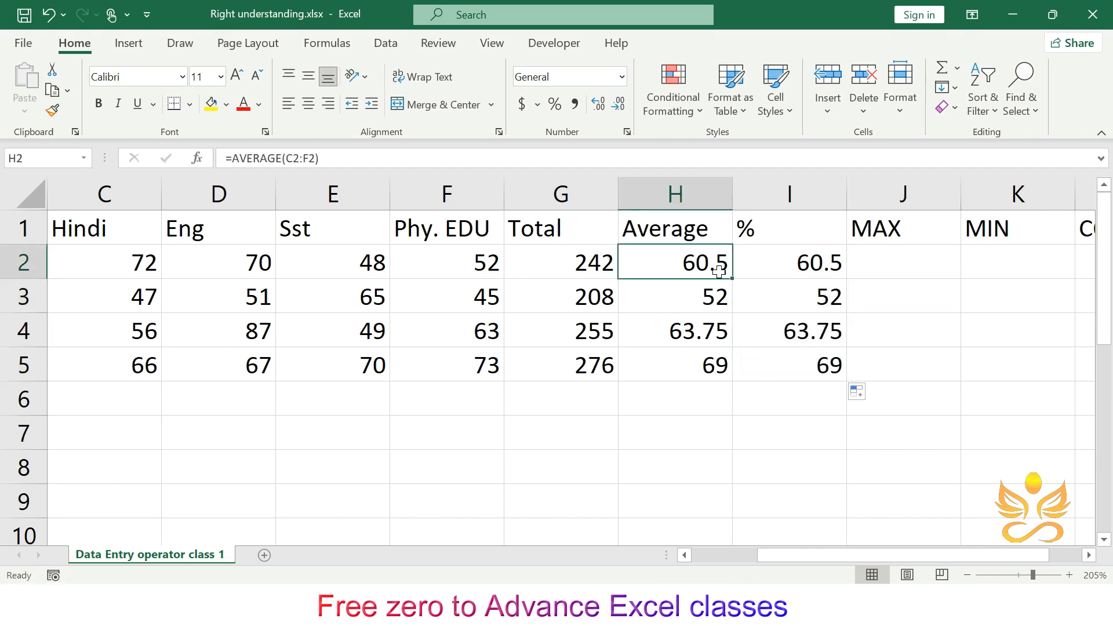
pyautogui.click(776, 265)
pyautogui.click(796, 261)
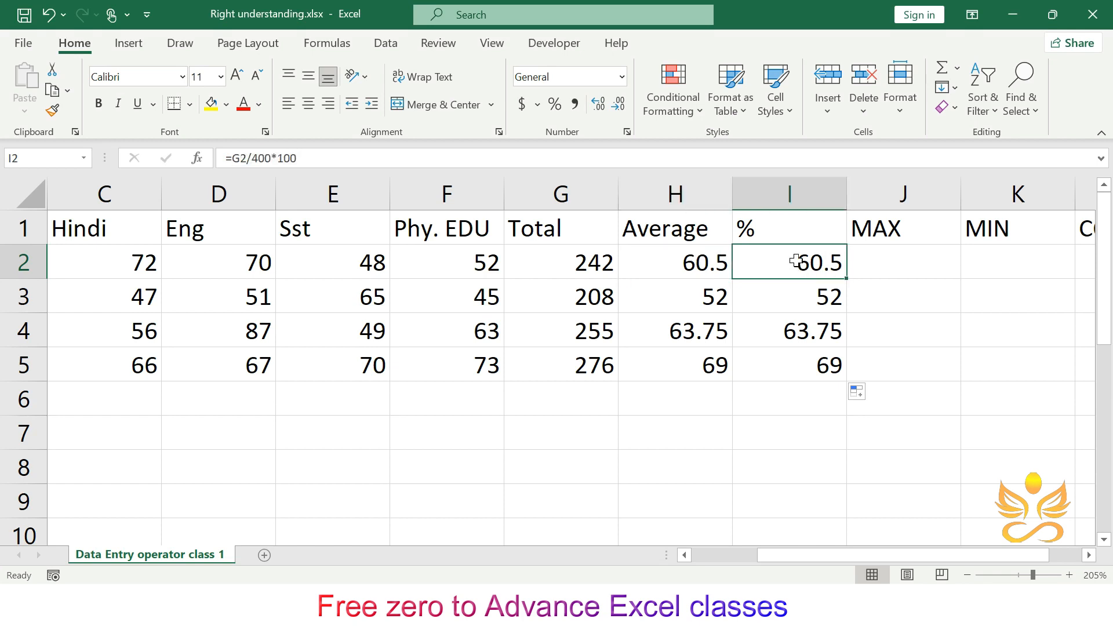
pyautogui.click(689, 242)
pyautogui.click(764, 267)
pyautogui.hscroll(-1, 141, 270)
pyautogui.moveTo(122, 255); pyautogui.dragTo(414, 257)
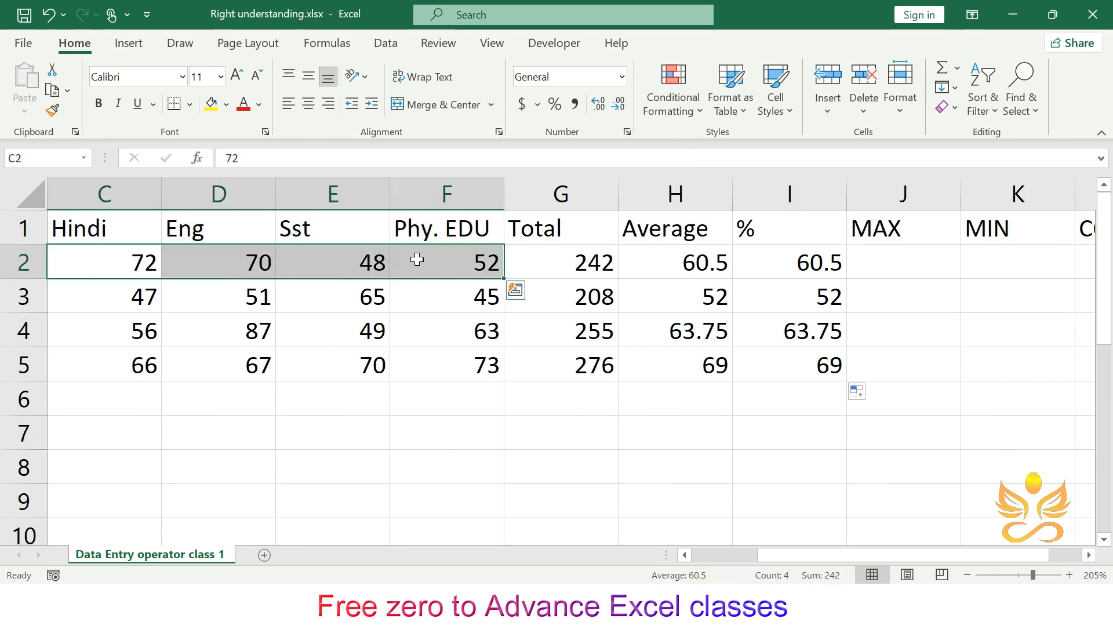
# - Enter =MAX(C2:F2) in J2 for the first student's highest mark
pyautogui.click(908, 261)
pyautogui.write('=')
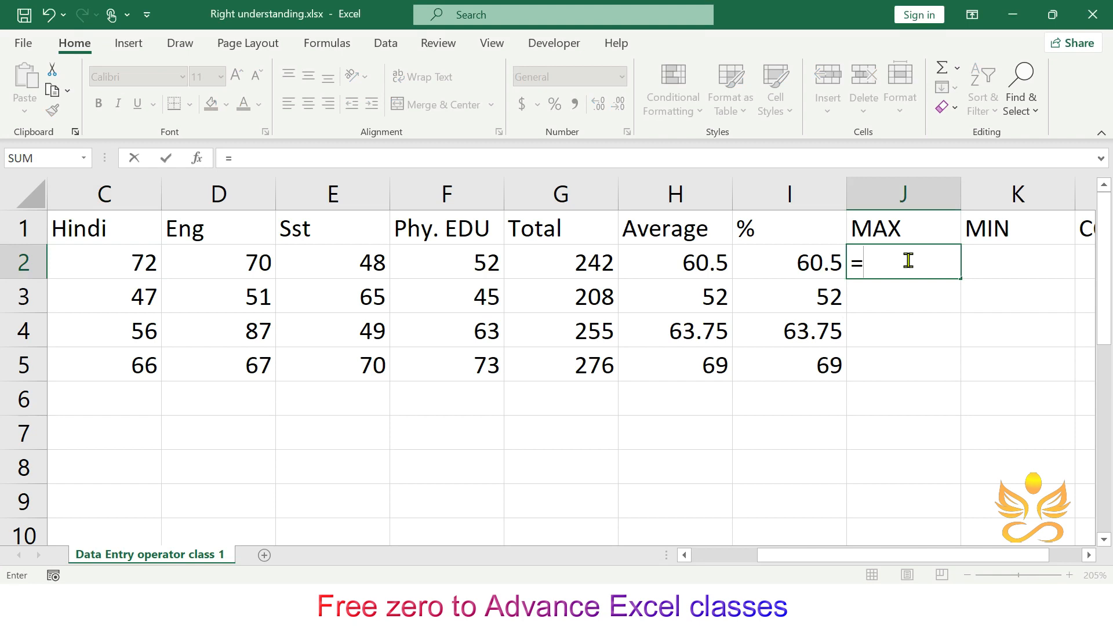
pyautogui.write('Max(')
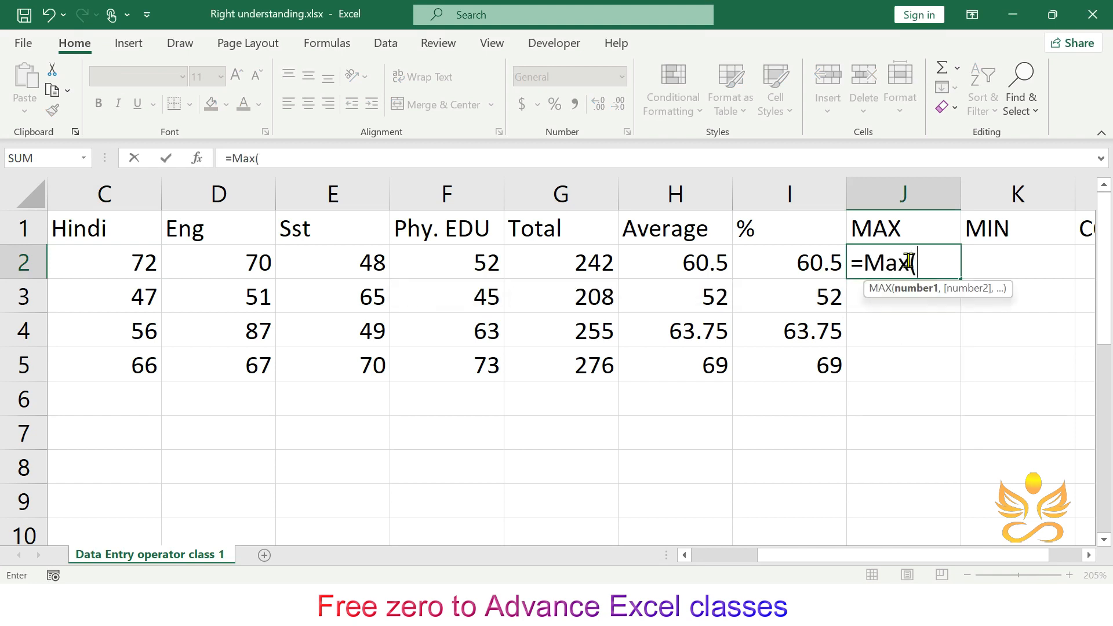
pyautogui.moveTo(142, 255); pyautogui.dragTo(453, 267)
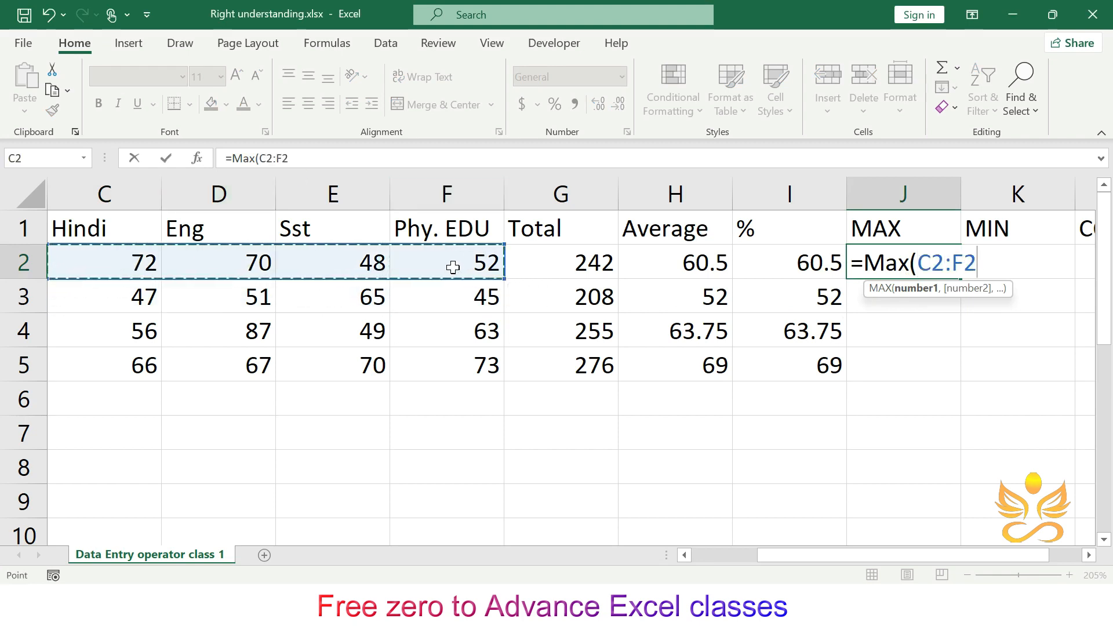
pyautogui.write('_')
pyautogui.press('BackSpace')
pyautogui.write(')')
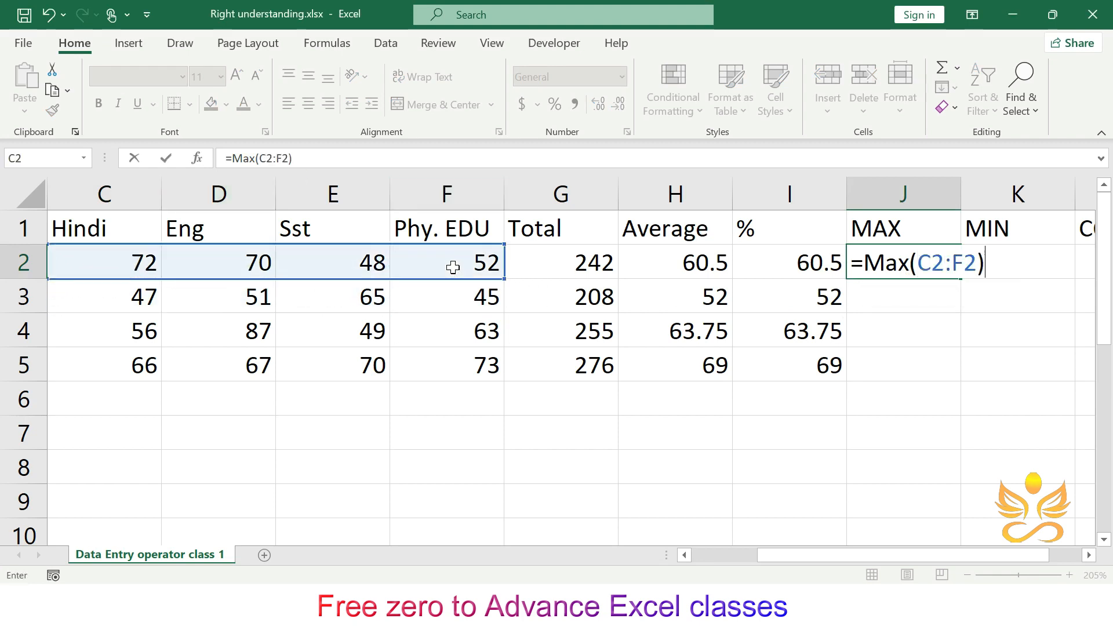
pyautogui.press('Return')
# - Try to copy the MAX formula across into the neighbouring MIN column
pyautogui.click(885, 254)
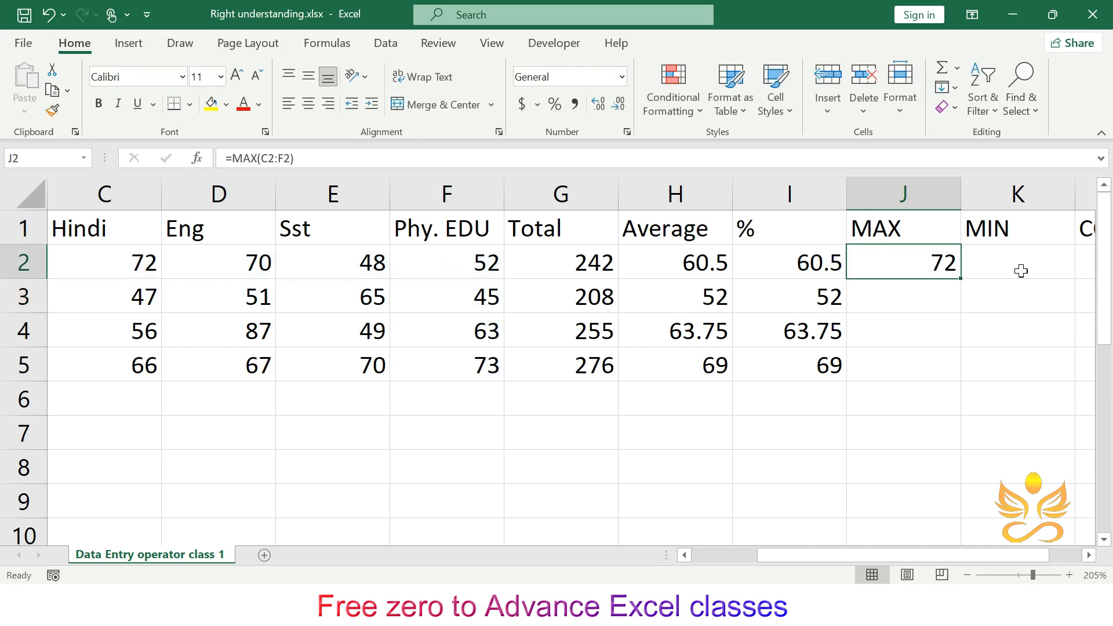
pyautogui.moveTo(962, 280); pyautogui.dragTo(1021, 227)
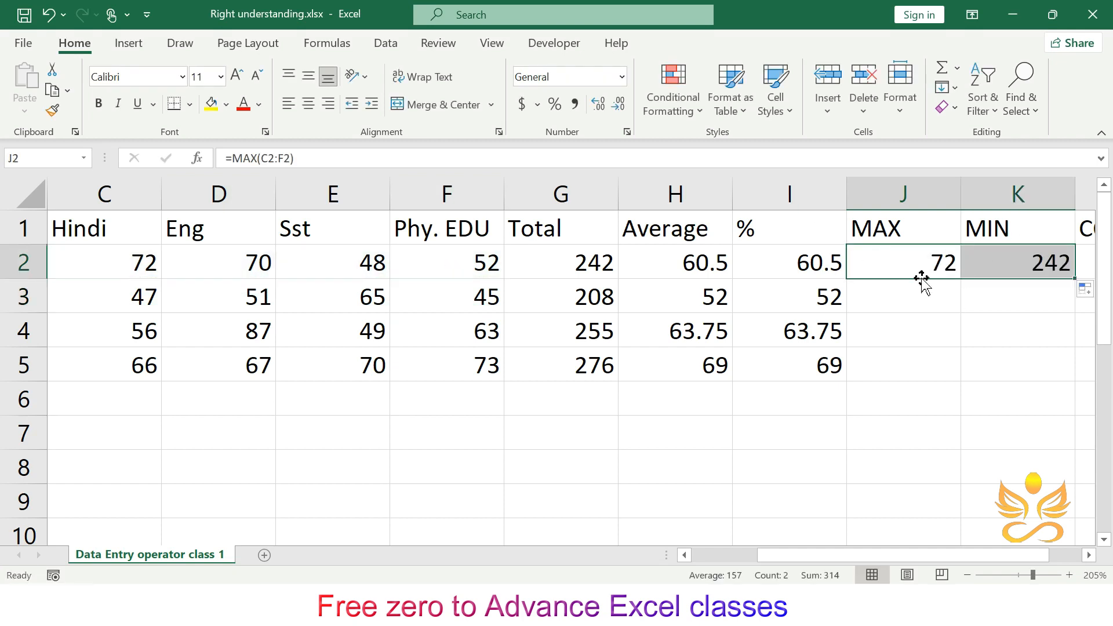
pyautogui.hotkey('ctrl', 'z')
pyautogui.moveTo(961, 279); pyautogui.dragTo(954, 266)
pyautogui.hotkey('ctrl', 'z')
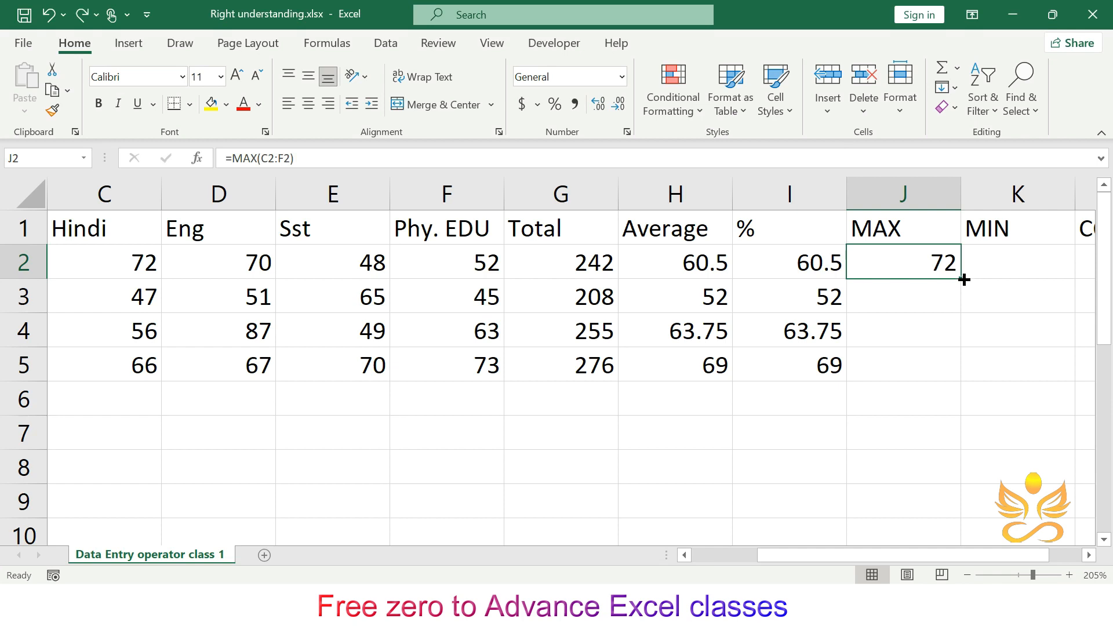
pyautogui.moveTo(965, 280); pyautogui.dragTo(979, 235)
pyautogui.click(1006, 222)
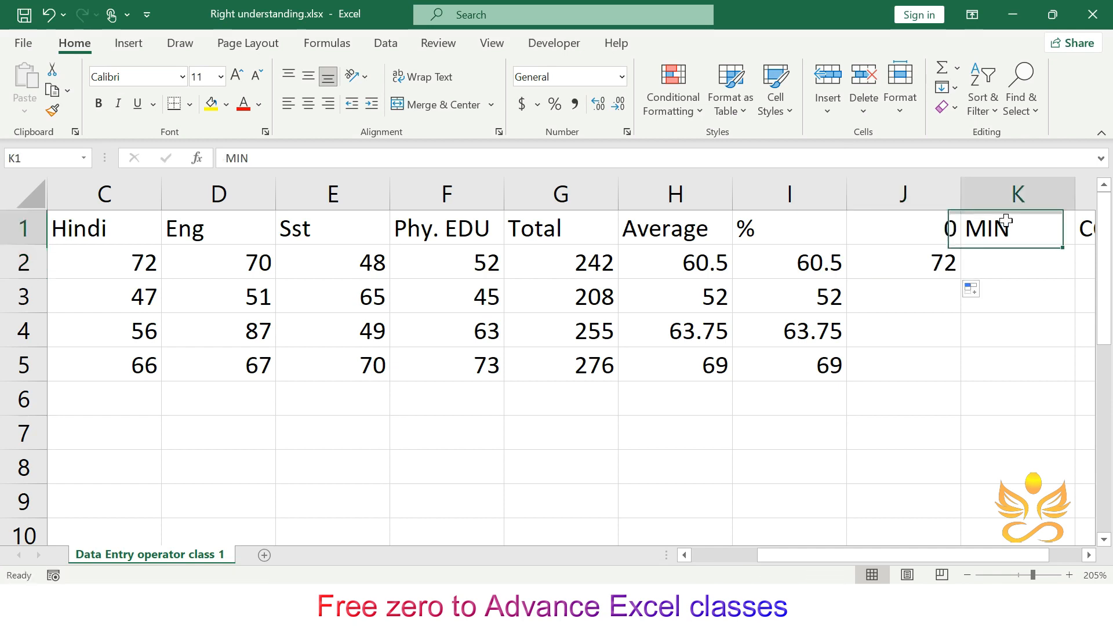
pyautogui.hotkey('ctrl', 'z')
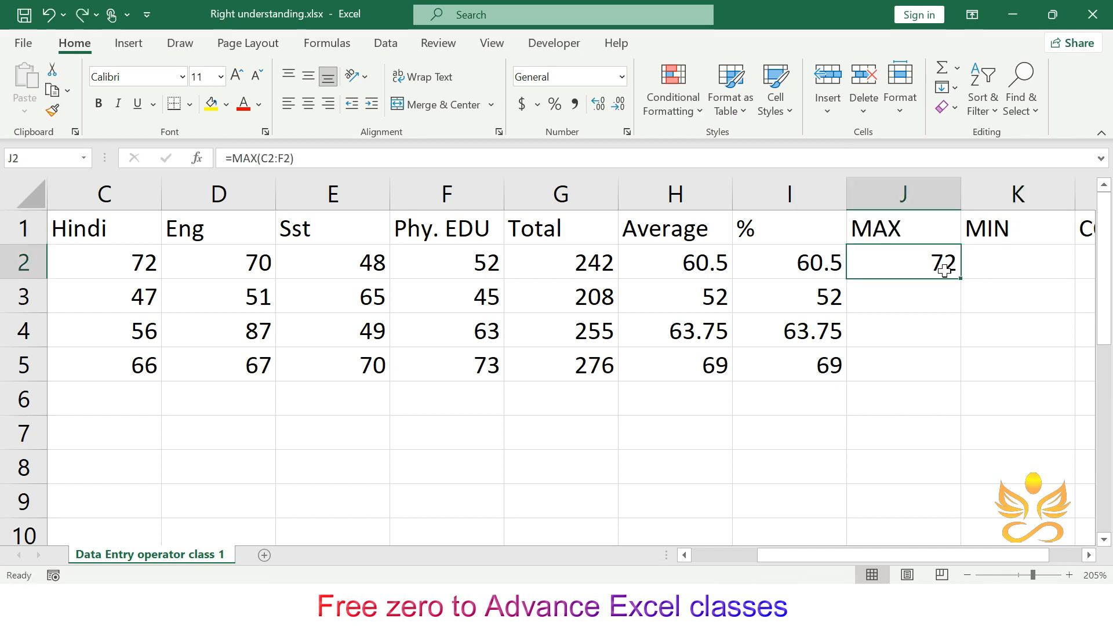
# - Auto-fill the MAX formula from J2 down to J5
pyautogui.click(946, 323)
pyautogui.click(949, 267)
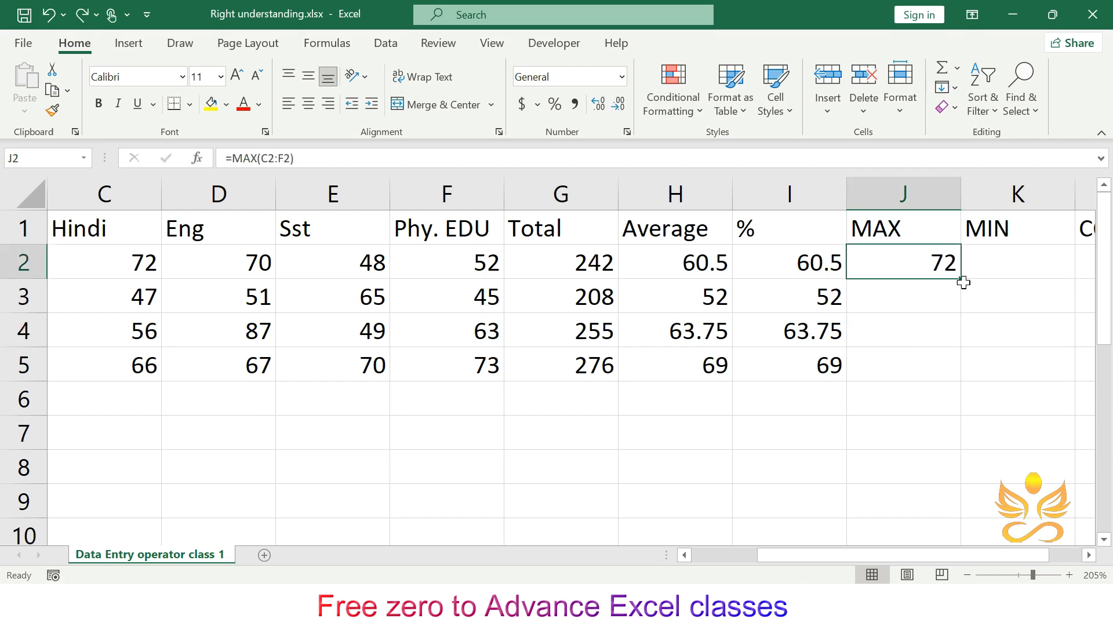
pyautogui.doubleClick(962, 282)
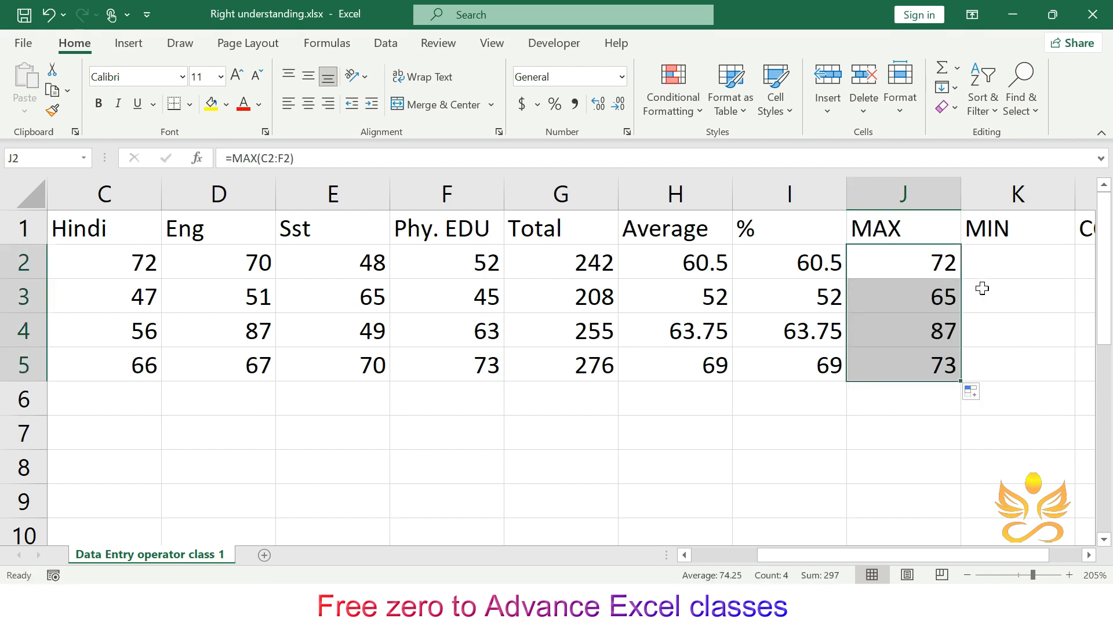
# - Enter =mix in K2, then clear the cell
pyautogui.click(1003, 258)
pyautogui.write('=')
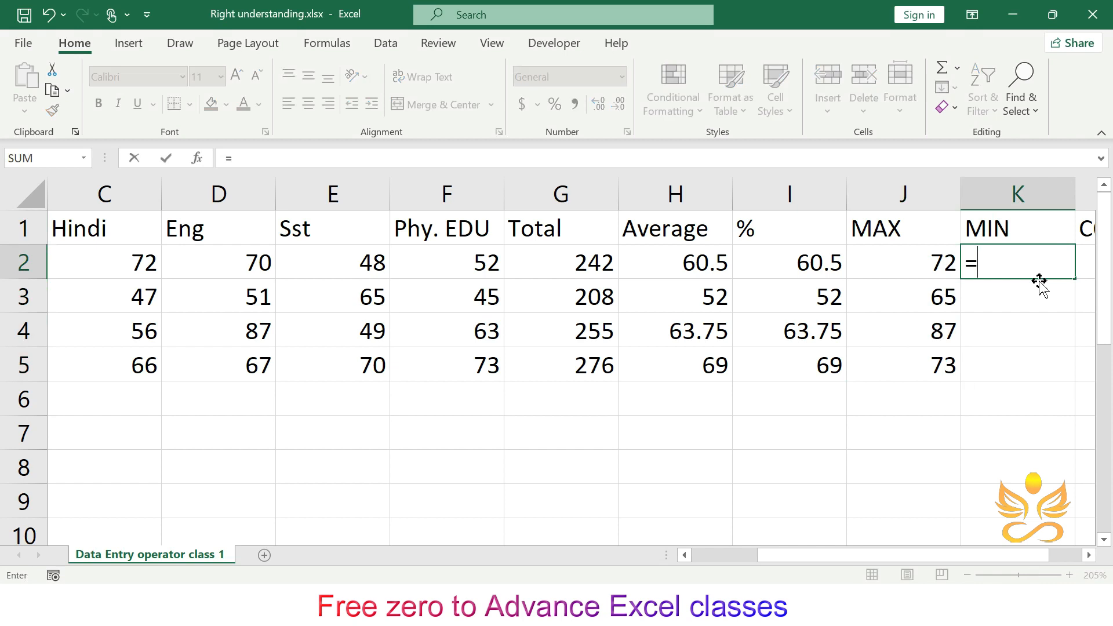
pyautogui.write('mic')
pyautogui.press('BackSpace')
pyautogui.write('x')
pyautogui.press('Return')
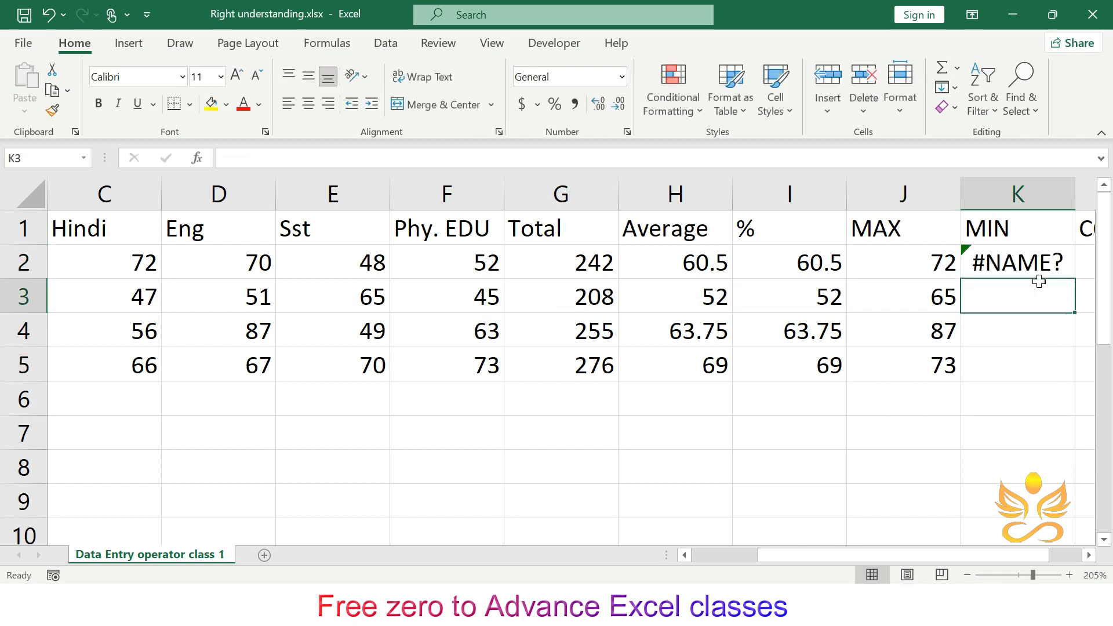
pyautogui.press('Up')
pyautogui.press('BackSpace')
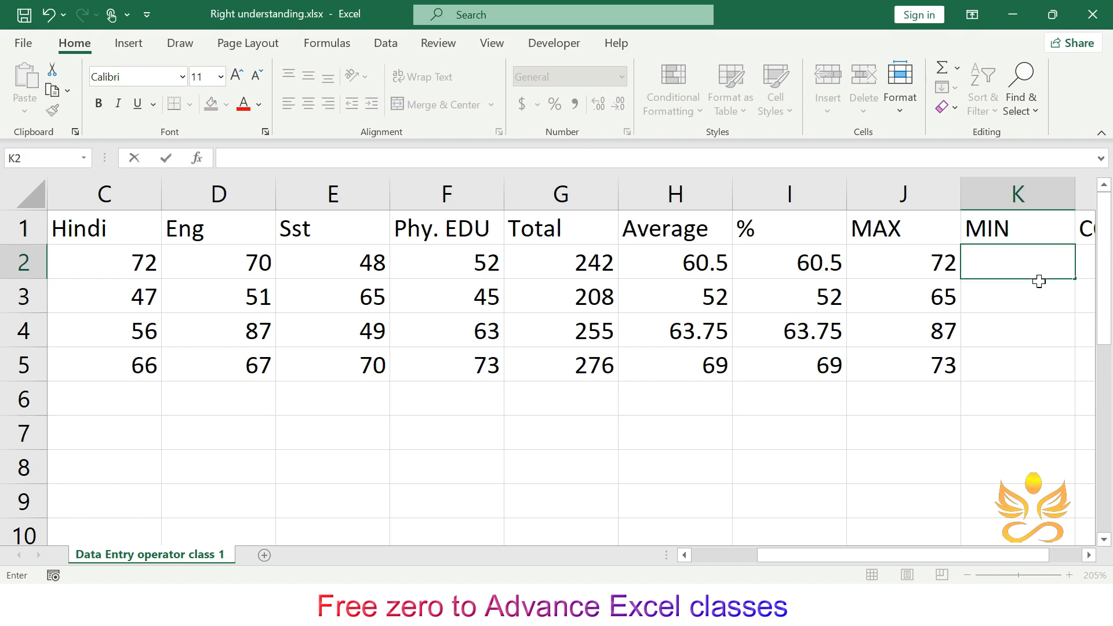
# - Enter =MIN(C2:F2) in K2 for the first student's lowest mark
pyautogui.write('=')
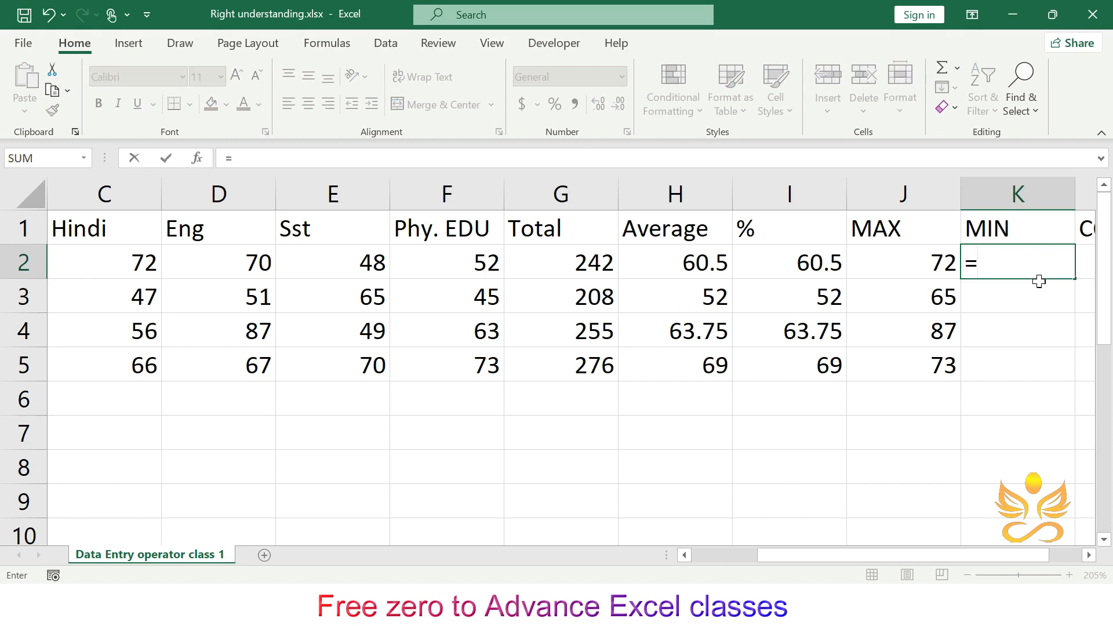
pyautogui.write('min')
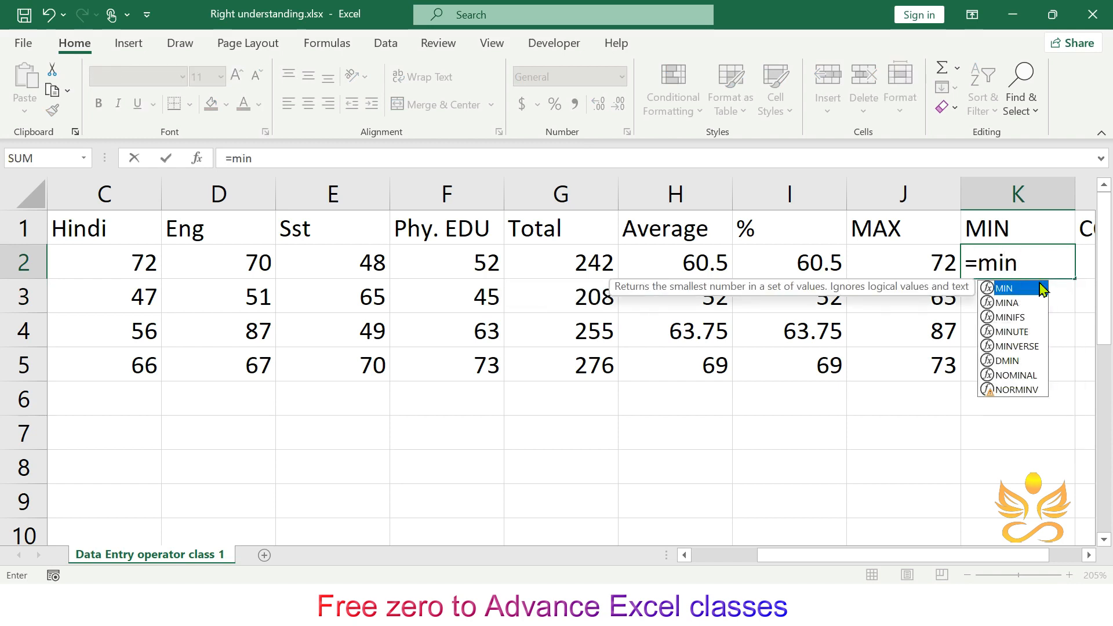
pyautogui.write('(')
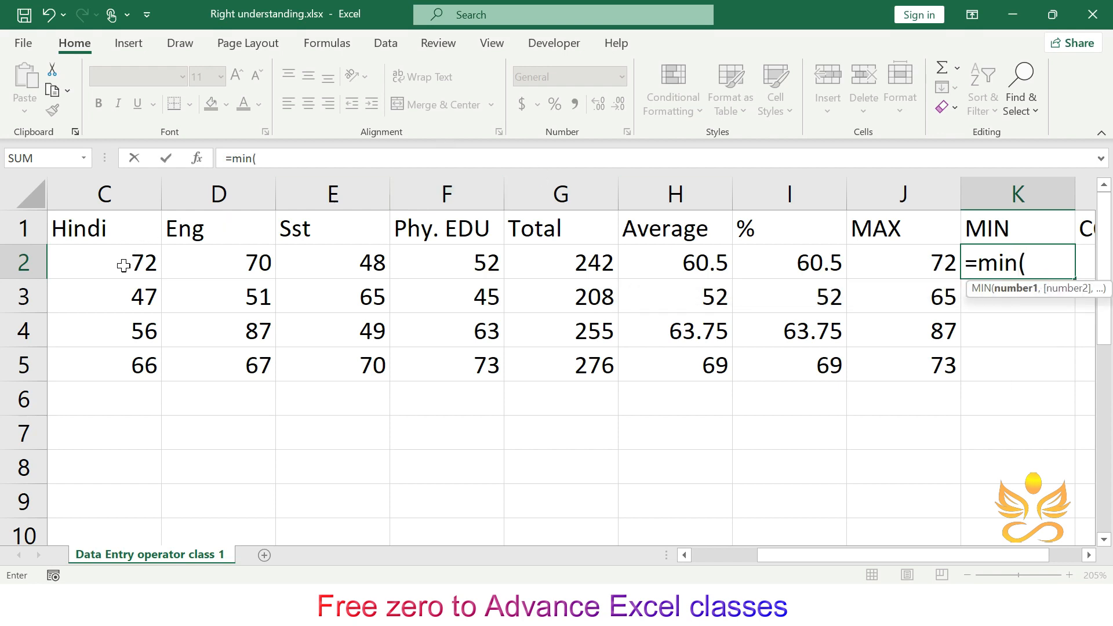
pyautogui.moveTo(124, 261); pyautogui.dragTo(461, 273)
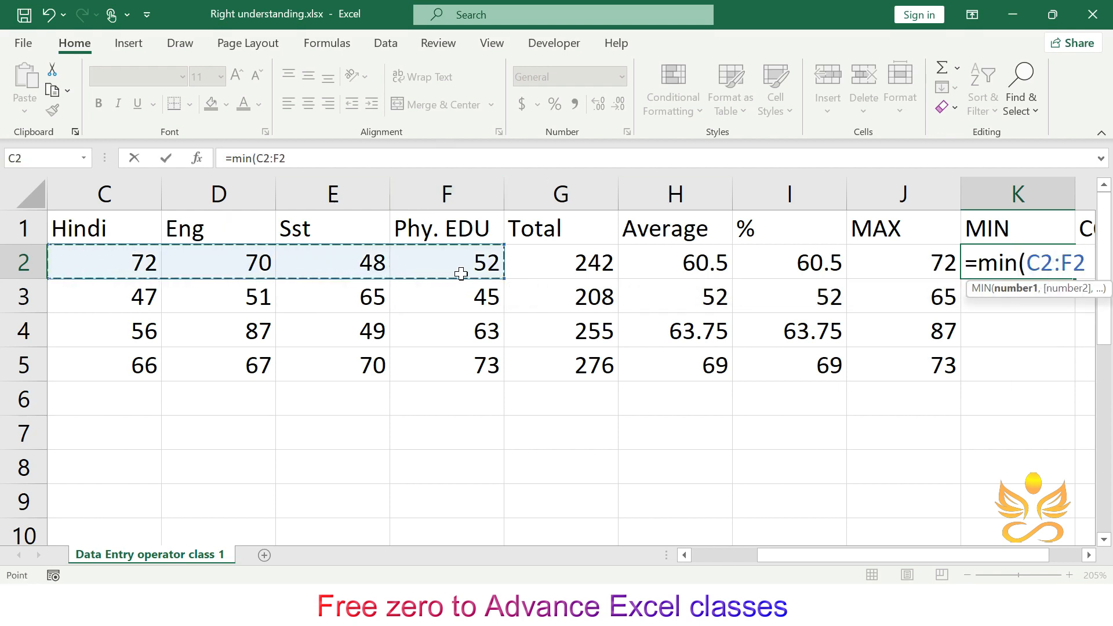
pyautogui.write(')')
pyautogui.press('Return')
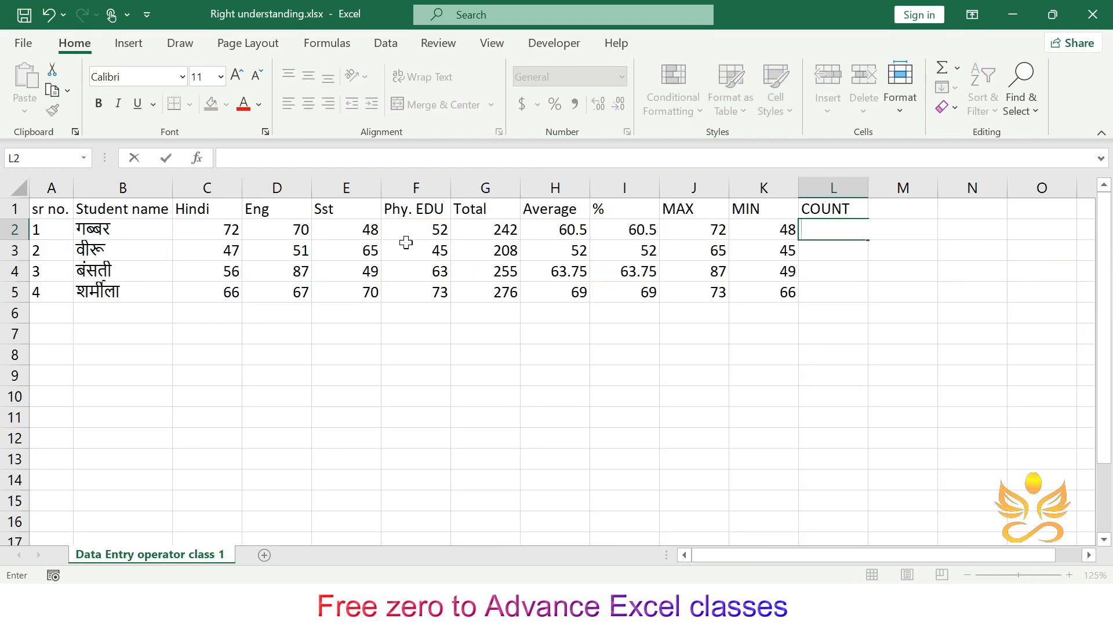
# - Enter =COUNT(C2:F2) in L2 and fill it down to L5
pyautogui.write('=count')
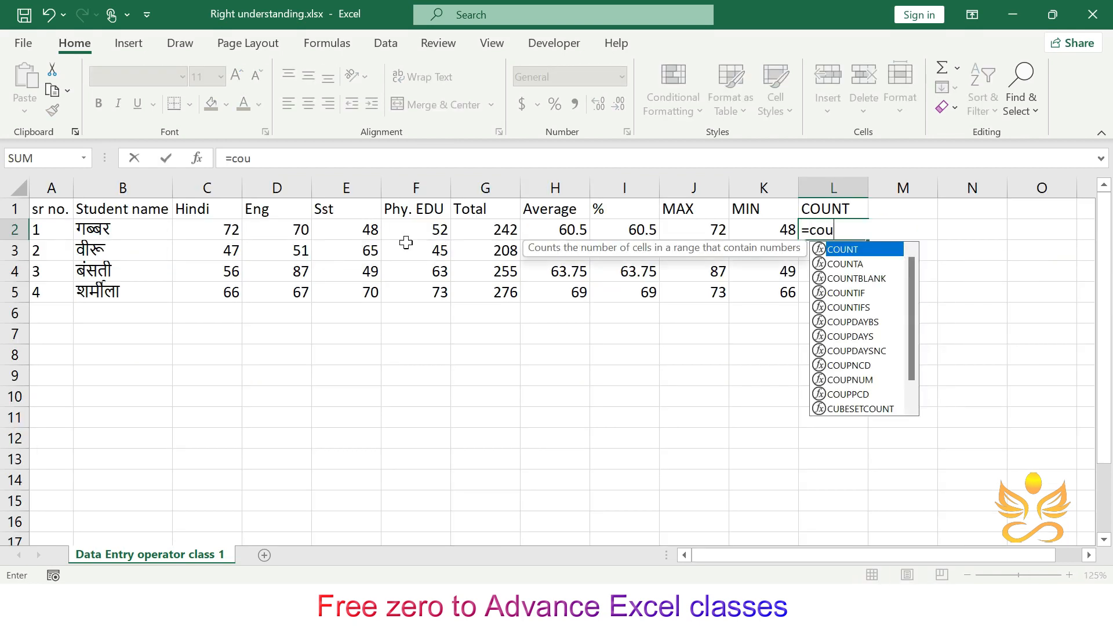
pyautogui.doubleClick(844, 250)
pyautogui.moveTo(218, 235); pyautogui.dragTo(448, 236)
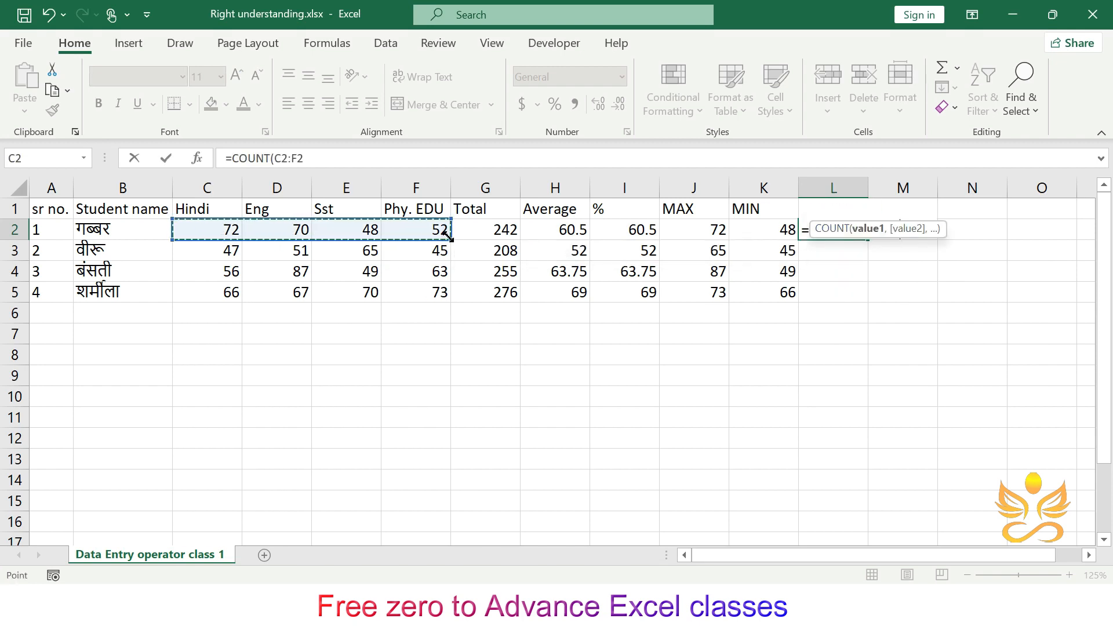
pyautogui.hotkey('ctrl', 'Return')
pyautogui.press('Return')
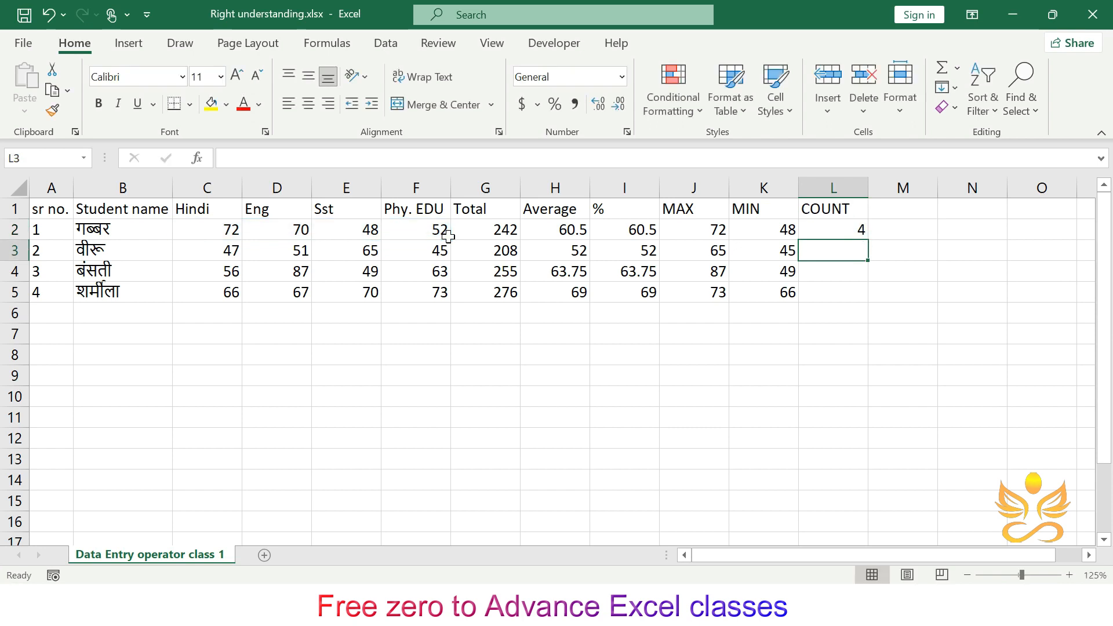
pyautogui.click(832, 232)
pyautogui.moveTo(872, 240); pyautogui.dragTo(871, 294)
pyautogui.click(651, 347)
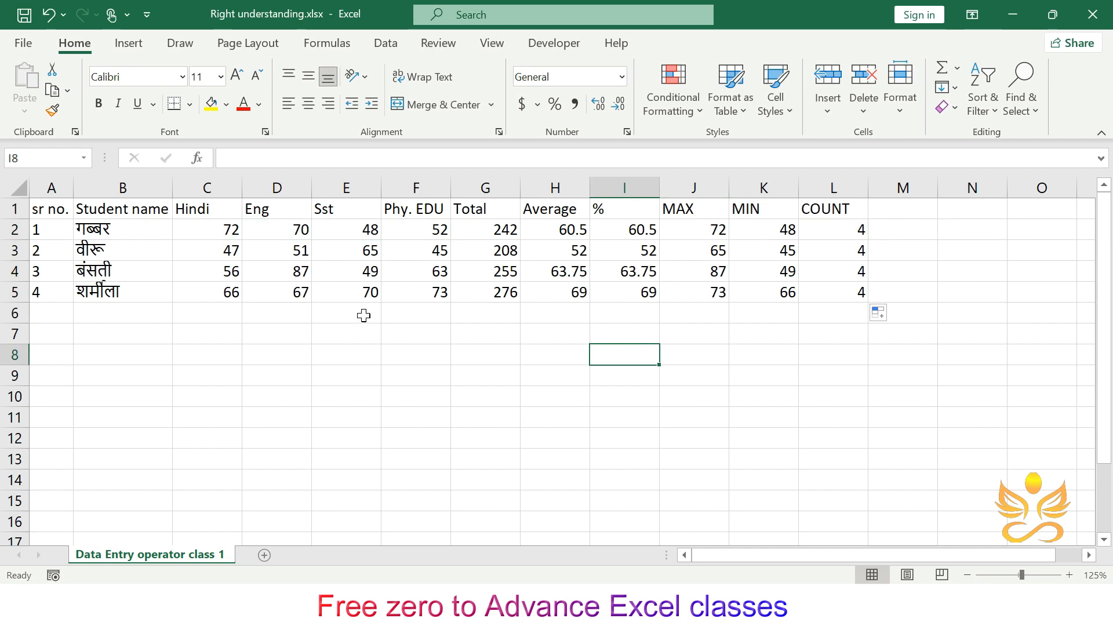
# - Scroll the sheet up and down to examine how the header row behaves
pyautogui.scroll(-1, 363, 315)
pyautogui.scroll(1, 363, 315)
pyautogui.scroll(-1, 363, 316)
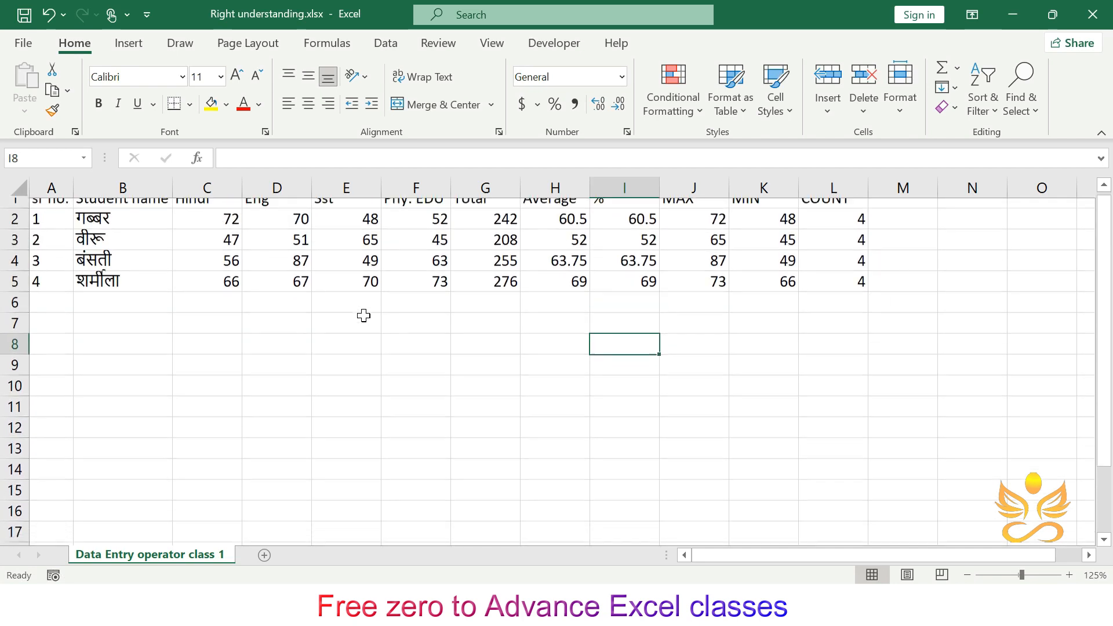
pyautogui.scroll(1, 363, 316)
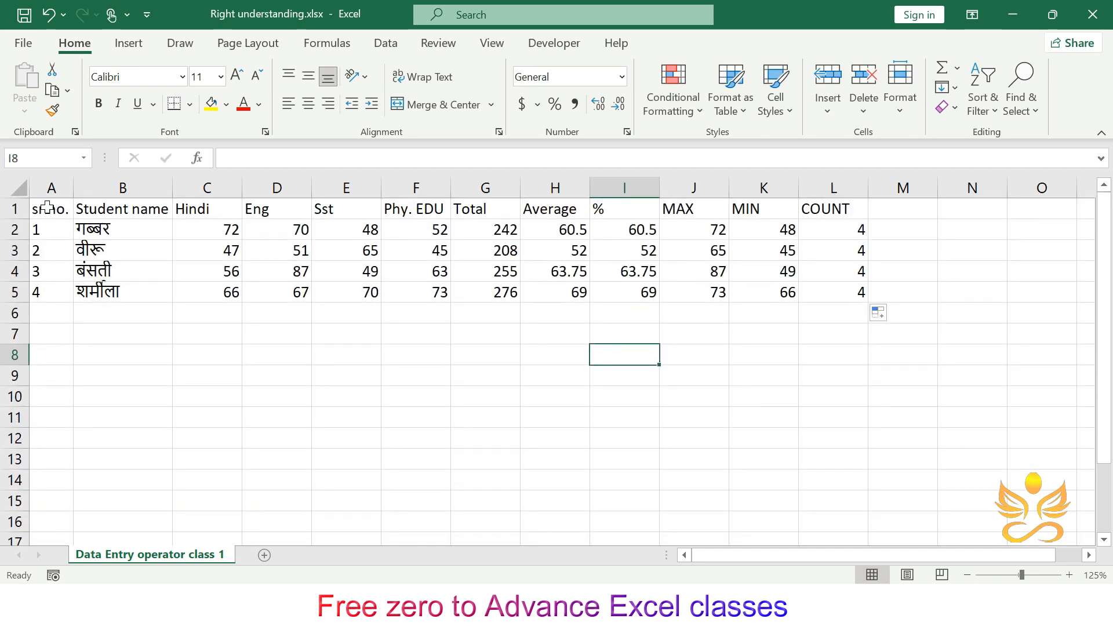
pyautogui.scroll(-1, 382, 375)
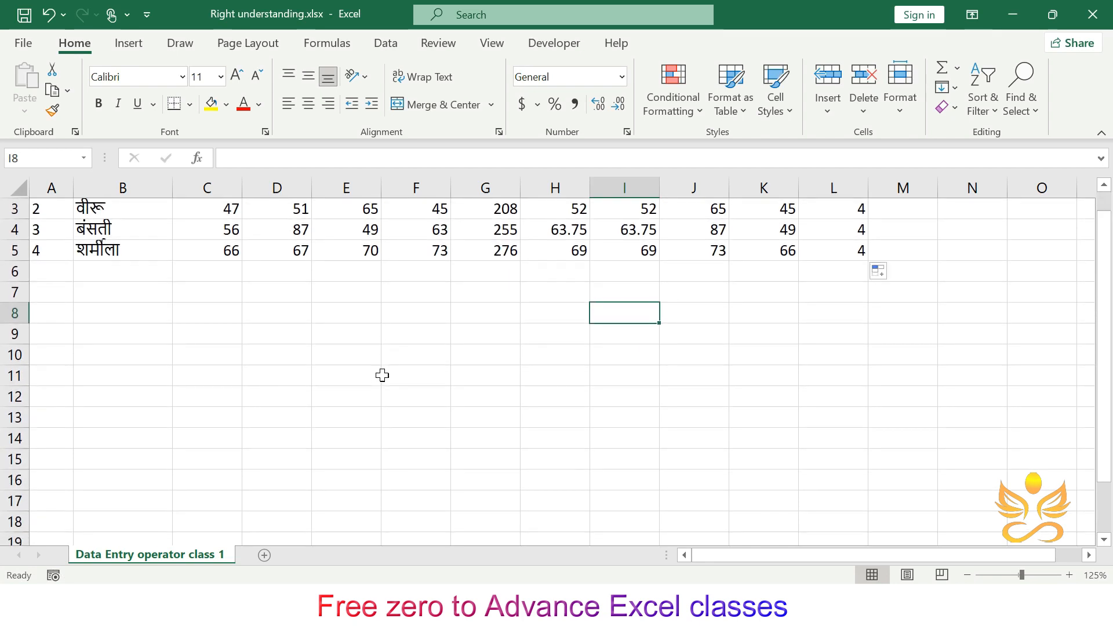
pyautogui.scroll(1, 382, 375)
pyautogui.scroll(-2, 382, 376)
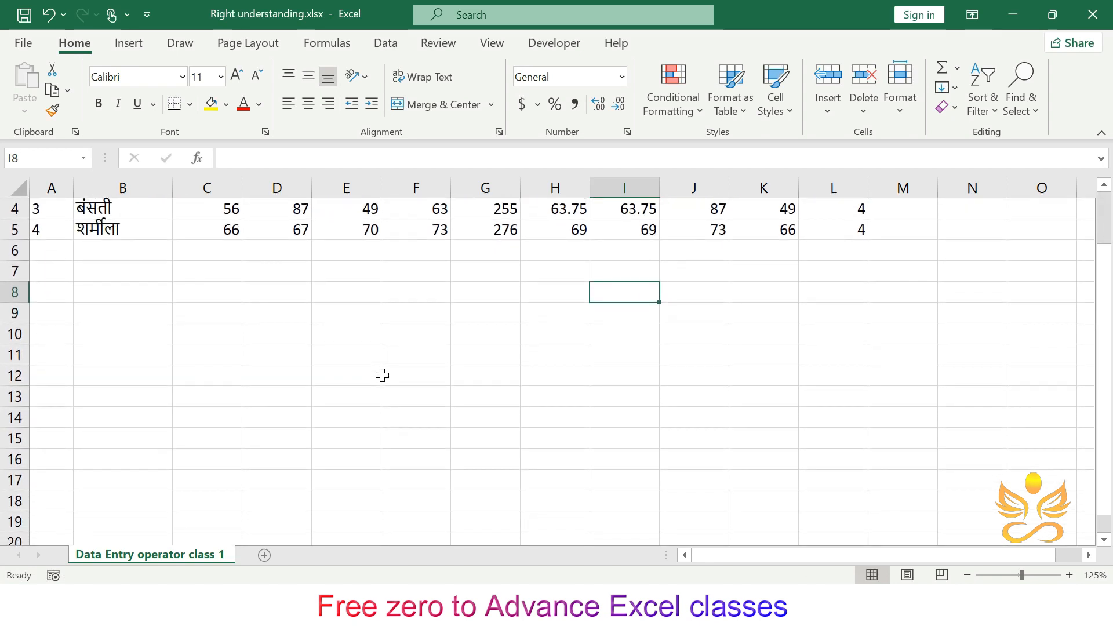
pyautogui.scroll(1, 382, 375)
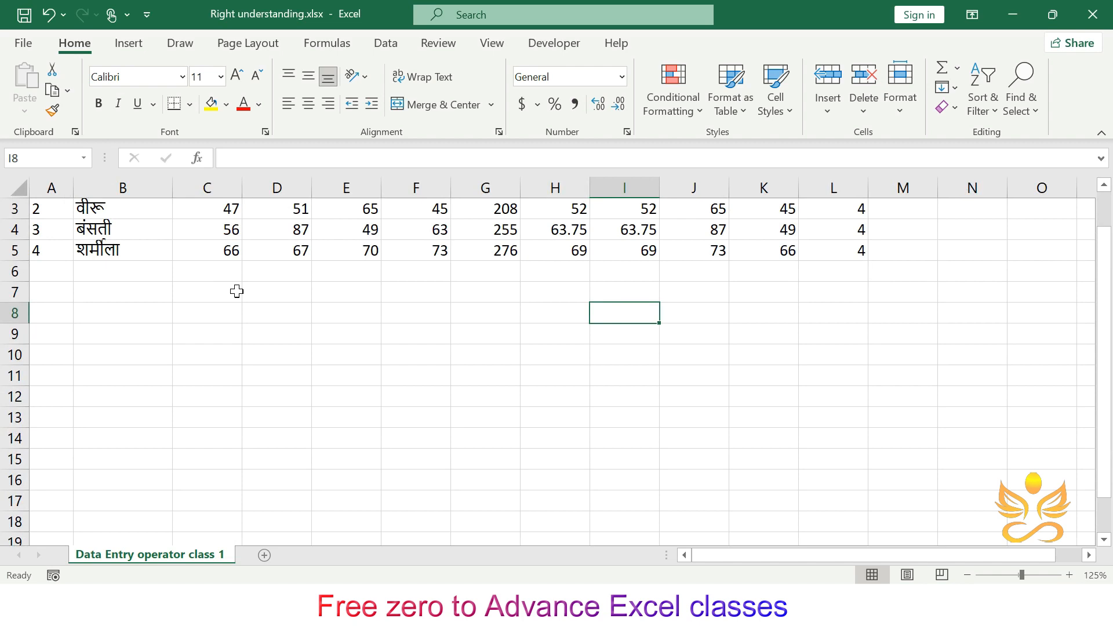
pyautogui.scroll(1, 236, 292)
pyautogui.scroll(-1, 237, 292)
pyautogui.scroll(1, 236, 292)
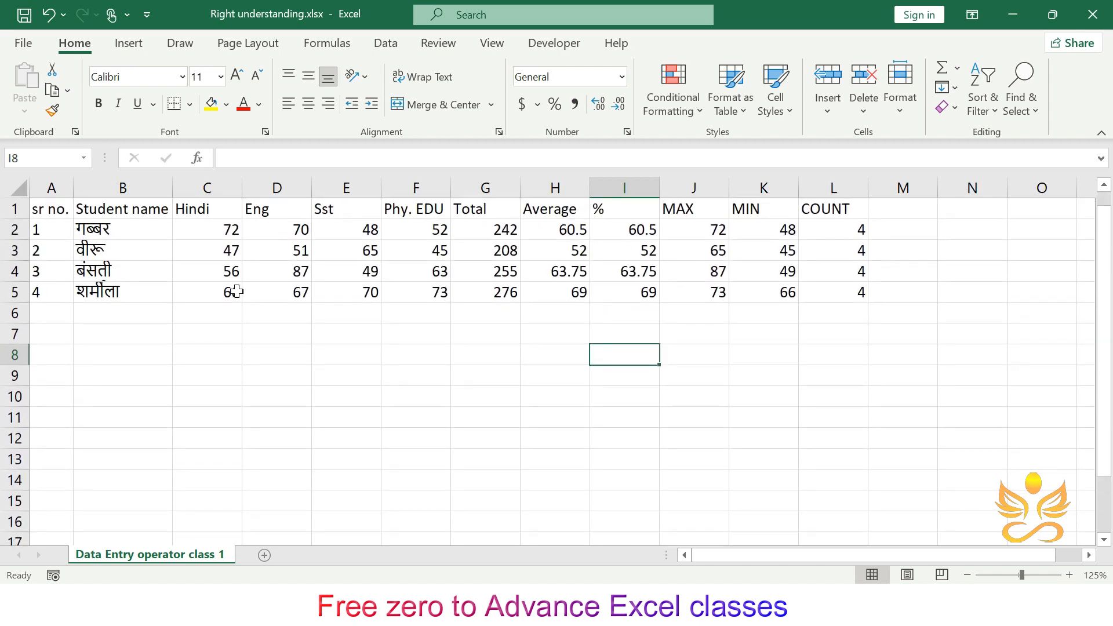
pyautogui.click(386, 381)
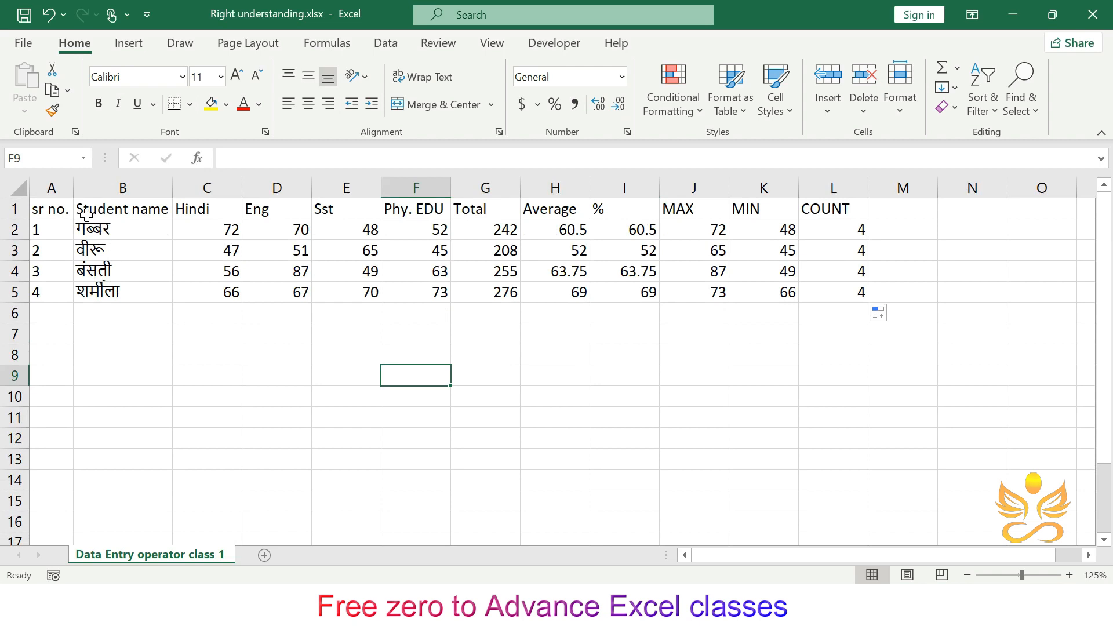
# - Select the header row and freeze the top row of the sheet
pyautogui.click(4, 210)
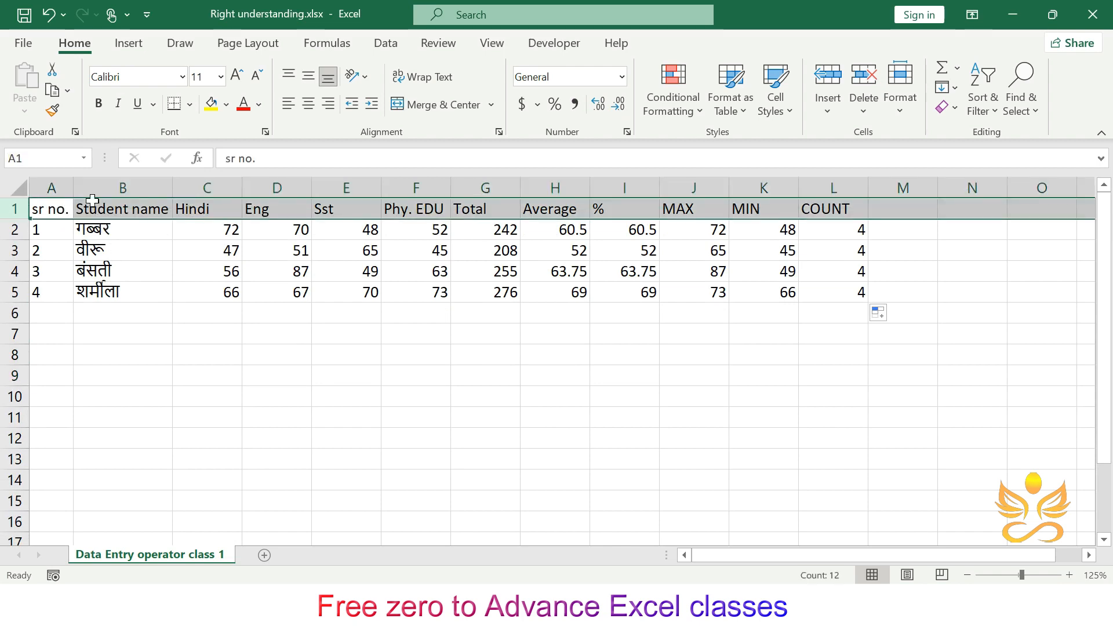
pyautogui.click(490, 43)
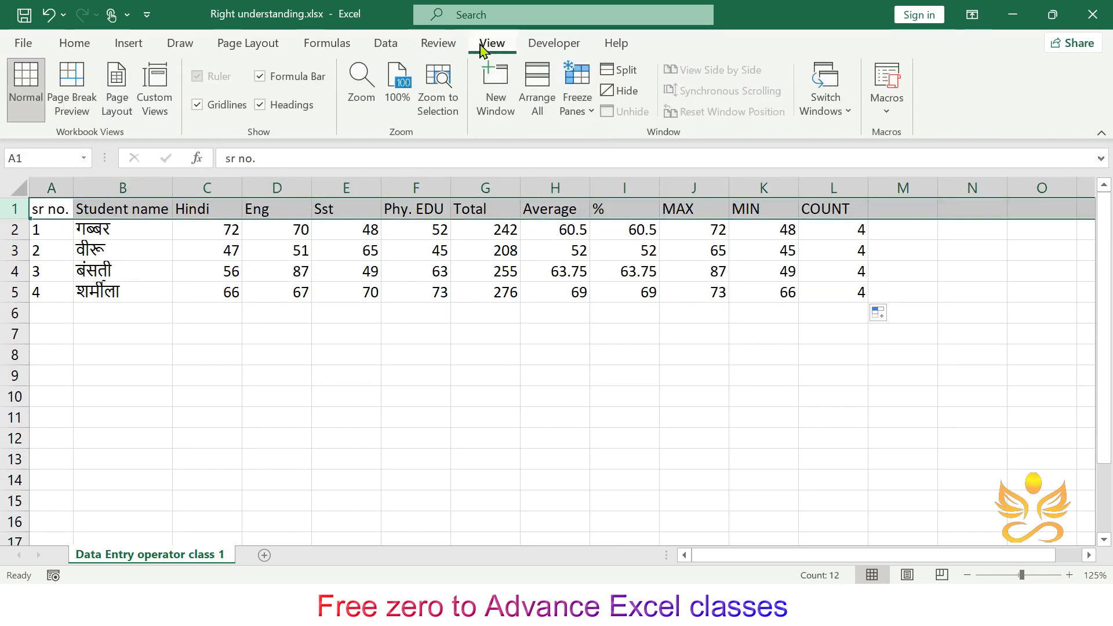
pyautogui.click(591, 112)
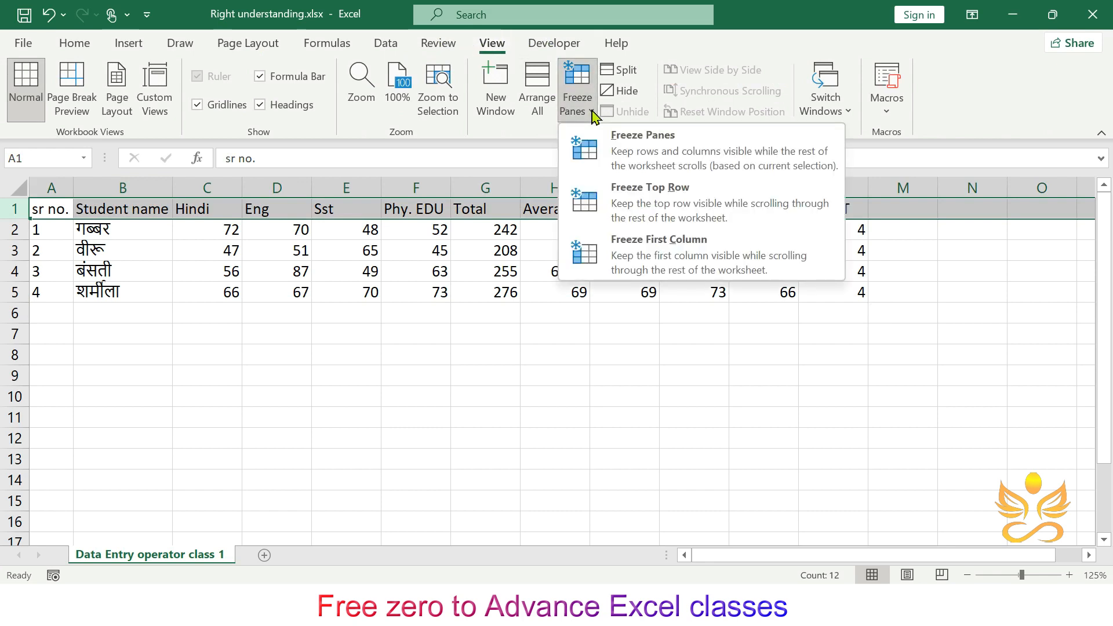
pyautogui.click(682, 204)
# - Scroll the sheet vertically and horizontally to check the frozen header row
pyautogui.scroll(-3, 515, 334)
pyautogui.scroll(3, 515, 335)
pyautogui.scroll(-16, 515, 335)
pyautogui.scroll(6, 515, 335)
pyautogui.scroll(10, 515, 335)
pyautogui.hscroll(3, 514, 335)
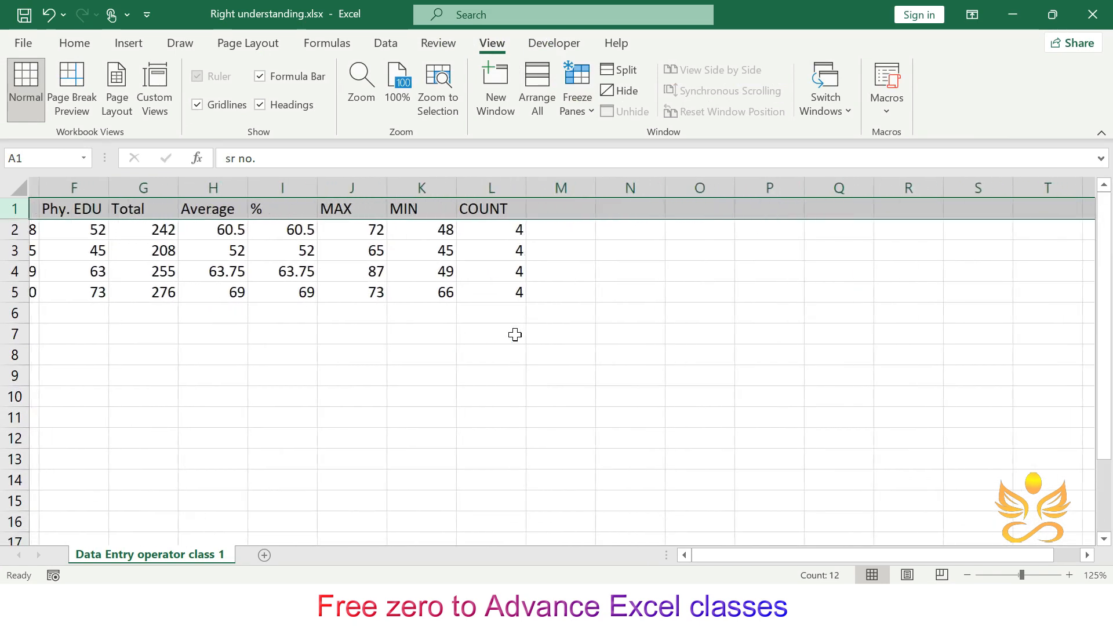
pyautogui.hscroll(2, 515, 335)
pyautogui.hscroll(-5, 515, 334)
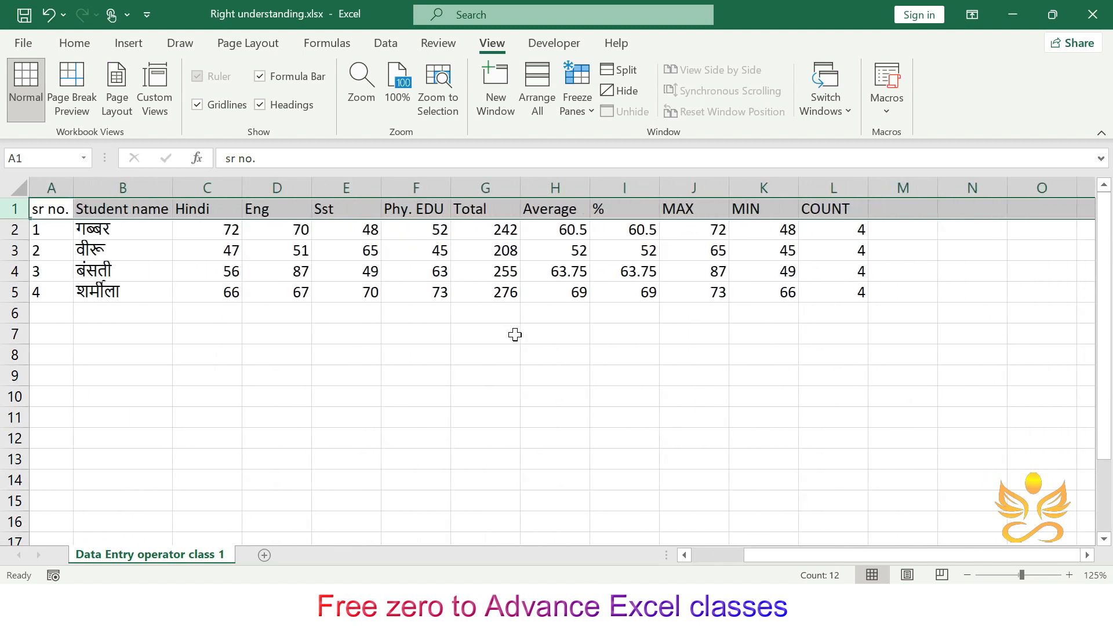
# - Select column A and freeze the first column of the sheet
pyautogui.click(57, 187)
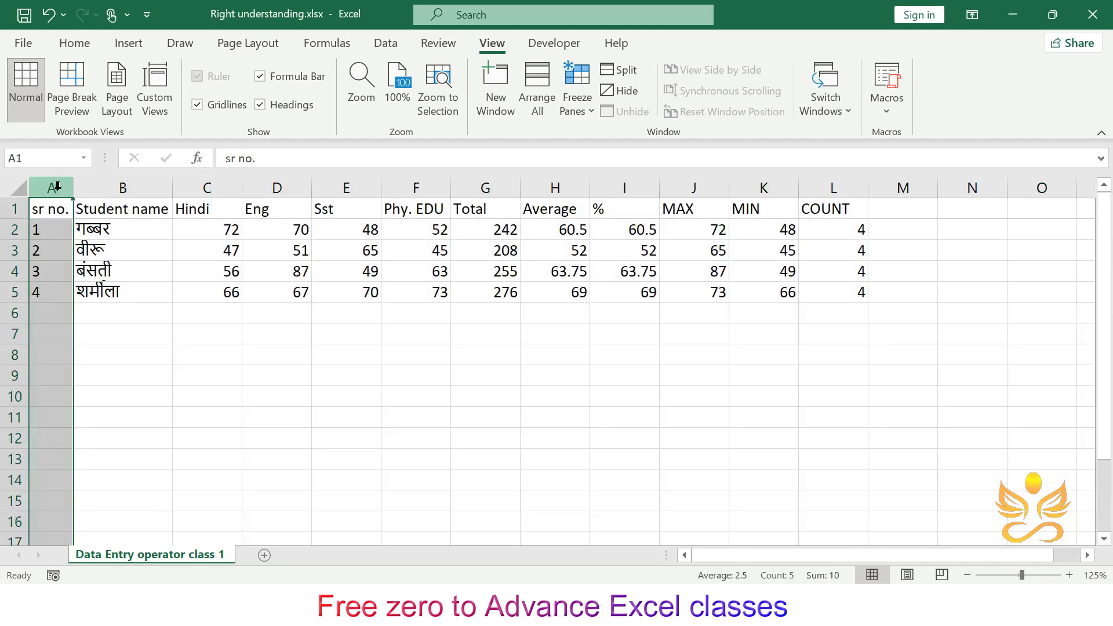
pyautogui.click(590, 111)
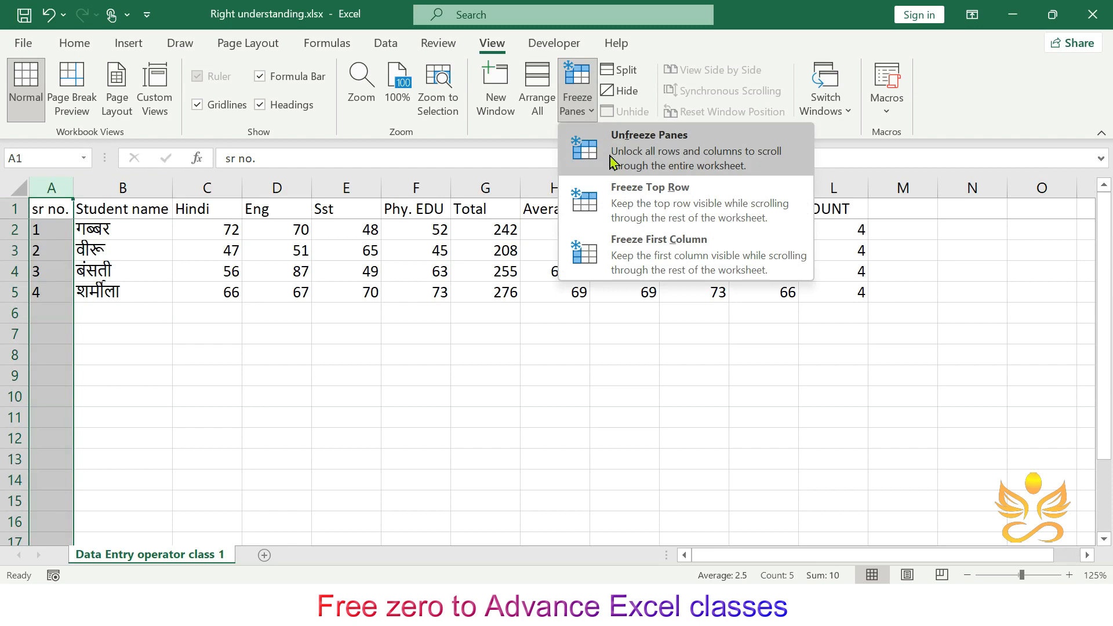
pyautogui.click(659, 248)
# - Scroll the sheet horizontally and vertically to check the frozen first column
pyautogui.hscroll(5, 392, 393)
pyautogui.hscroll(-5, 392, 394)
pyautogui.scroll(-2, 392, 394)
pyautogui.scroll(2, 392, 393)
pyautogui.scroll(-6, 392, 394)
pyautogui.scroll(6, 392, 394)
pyautogui.scroll(-2, 392, 393)
pyautogui.scroll(2, 392, 394)
pyautogui.hscroll(2, 392, 393)
pyautogui.hscroll(-3, 393, 393)
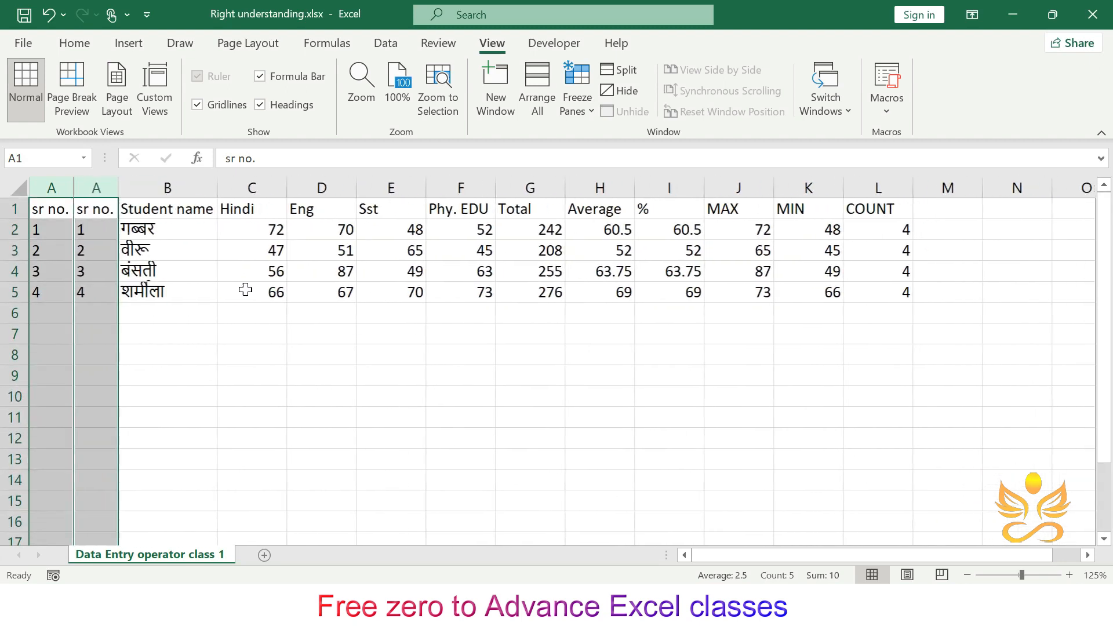
pyautogui.hscroll(-1, 246, 290)
# - Unfreeze all panes in the sheet
pyautogui.click(56, 209)
pyautogui.click(577, 105)
pyautogui.click(597, 210)
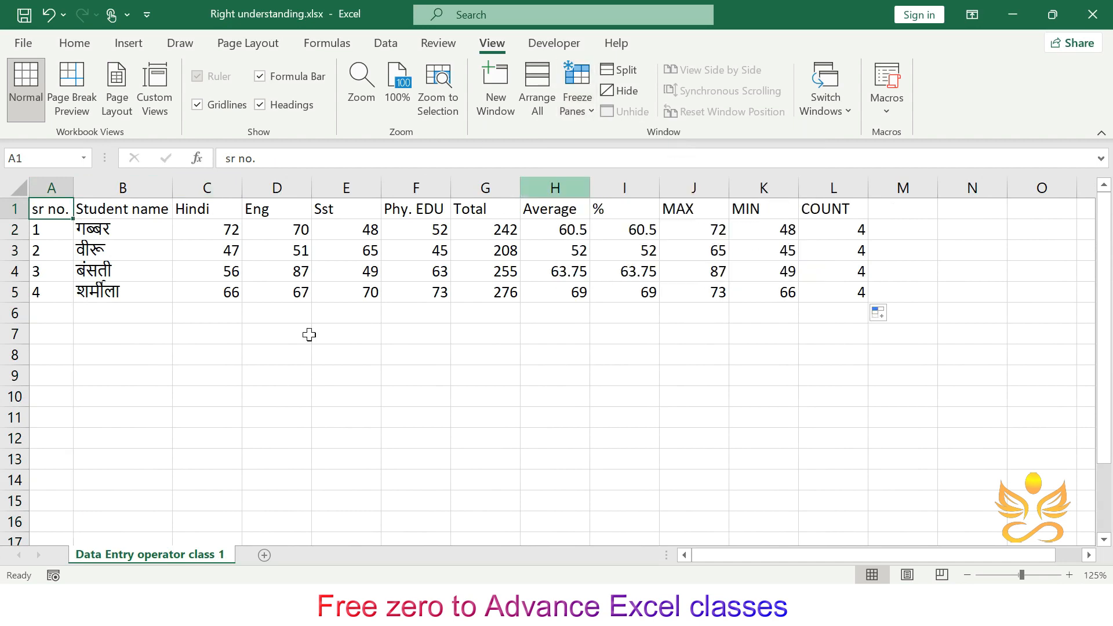
pyautogui.click(290, 350)
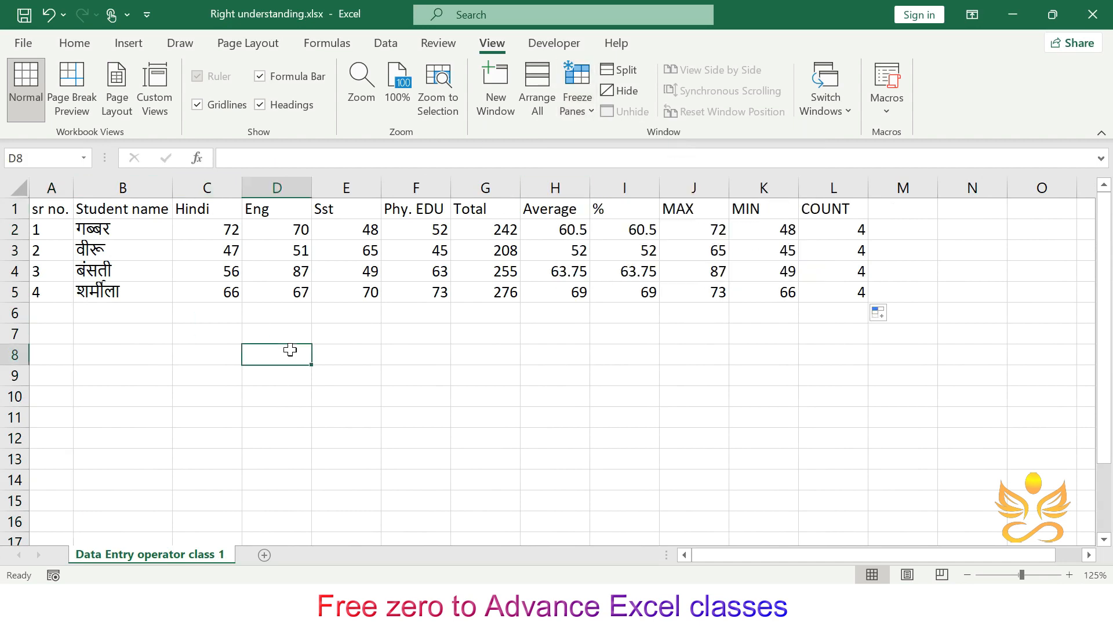
# - Select cell B2 and freeze panes so row 1 and column A stay visible
pyautogui.click(123, 228)
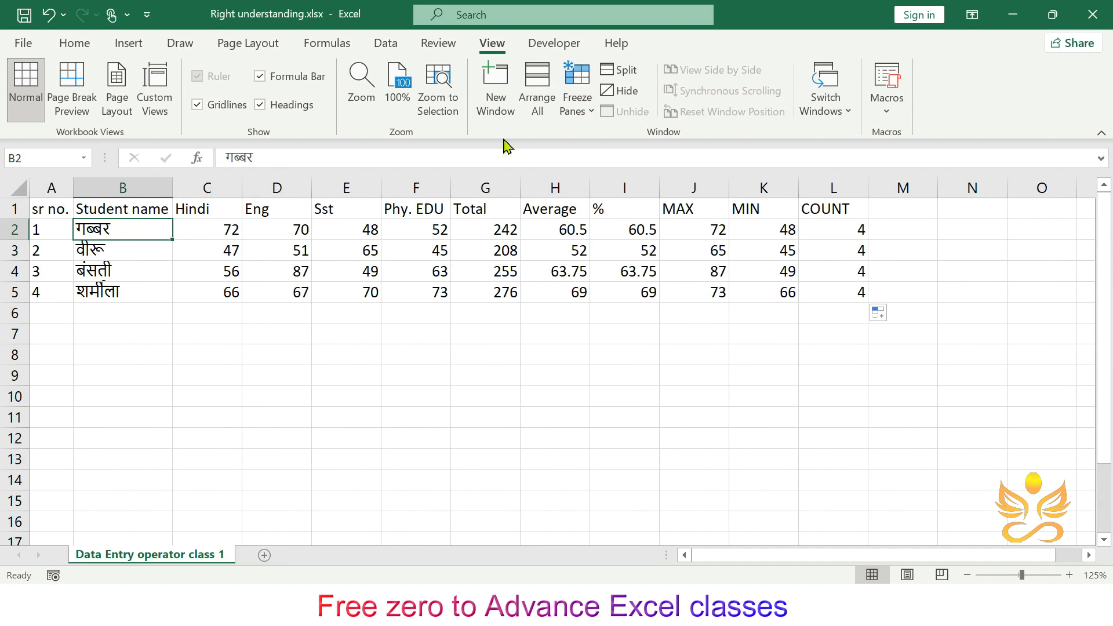
pyautogui.click(577, 108)
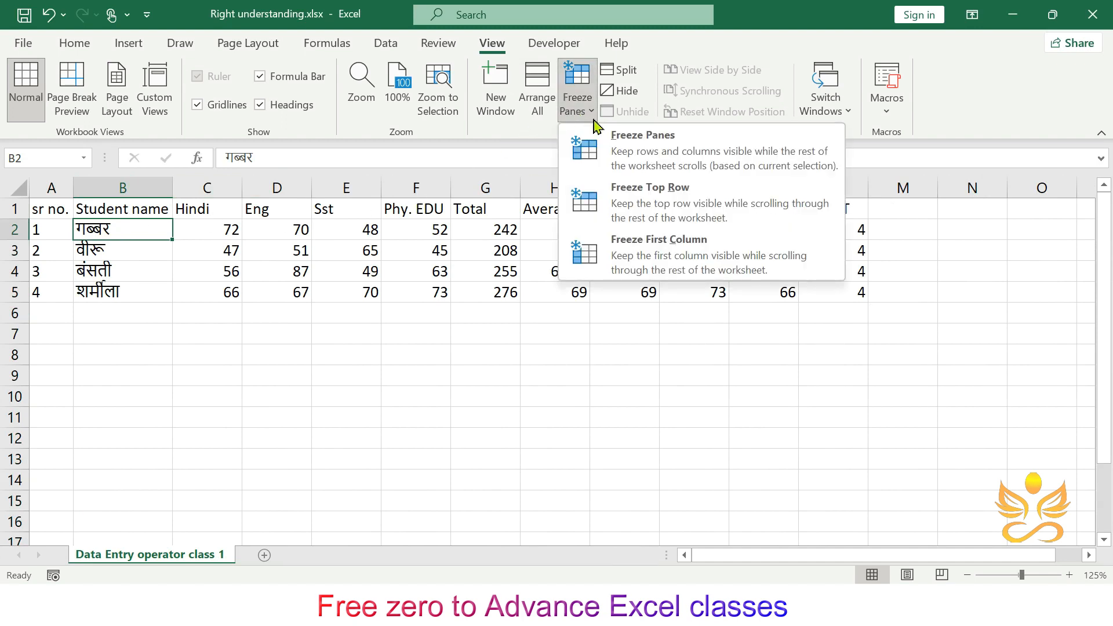
pyautogui.click(671, 161)
# - Scroll the sheet down, up, right and left to check the frozen row and column
pyautogui.hscroll(1, 395, 360)
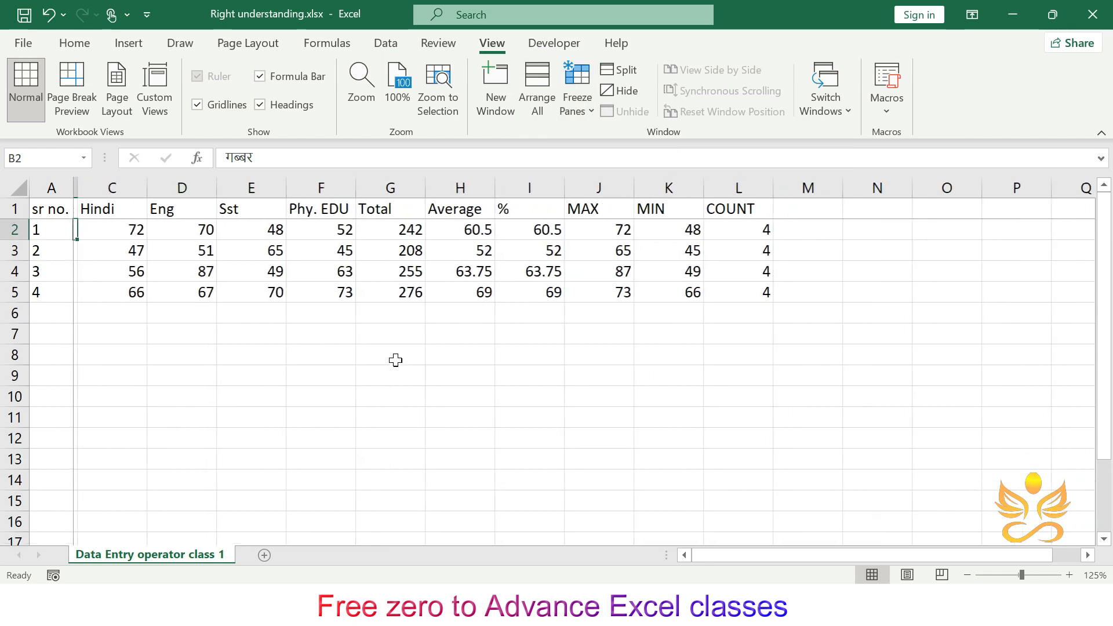
pyautogui.scroll(-9, 395, 360)
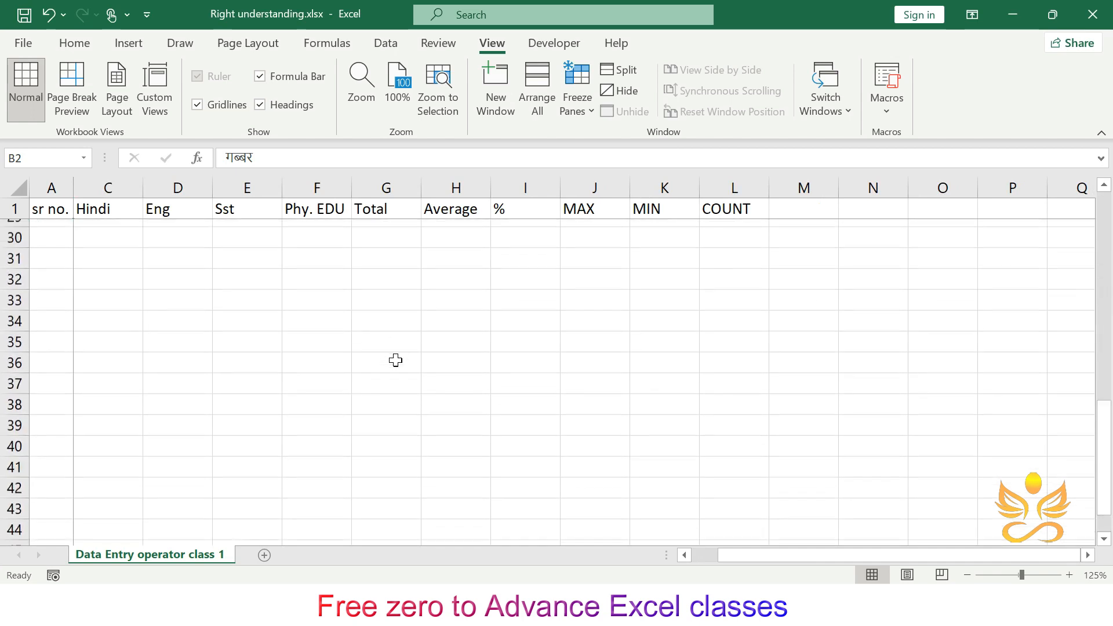
pyautogui.scroll(9, 396, 360)
pyautogui.hscroll(-1, 396, 360)
pyautogui.hscroll(6, 396, 360)
pyautogui.hscroll(5, 396, 360)
pyautogui.hscroll(-12, 395, 360)
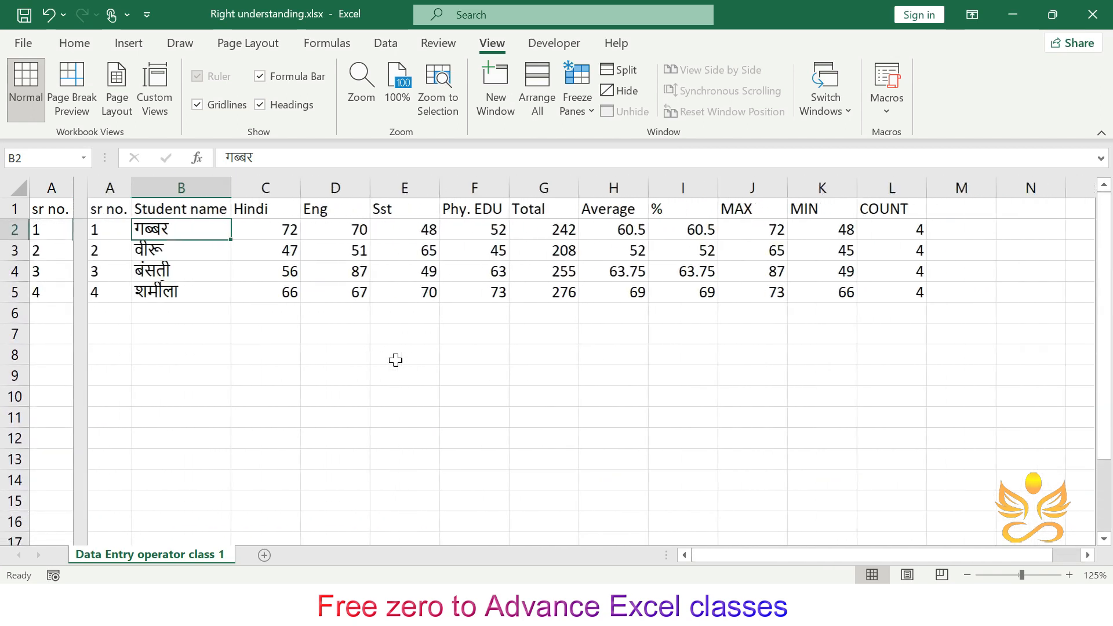
# - Unfreeze the panes of the sheet
pyautogui.hotkey('alt', 'w')
pyautogui.press('f')
pyautogui.press('f')
# - Select all cells, autofit every column width and center-align the contents
pyautogui.click(487, 362)
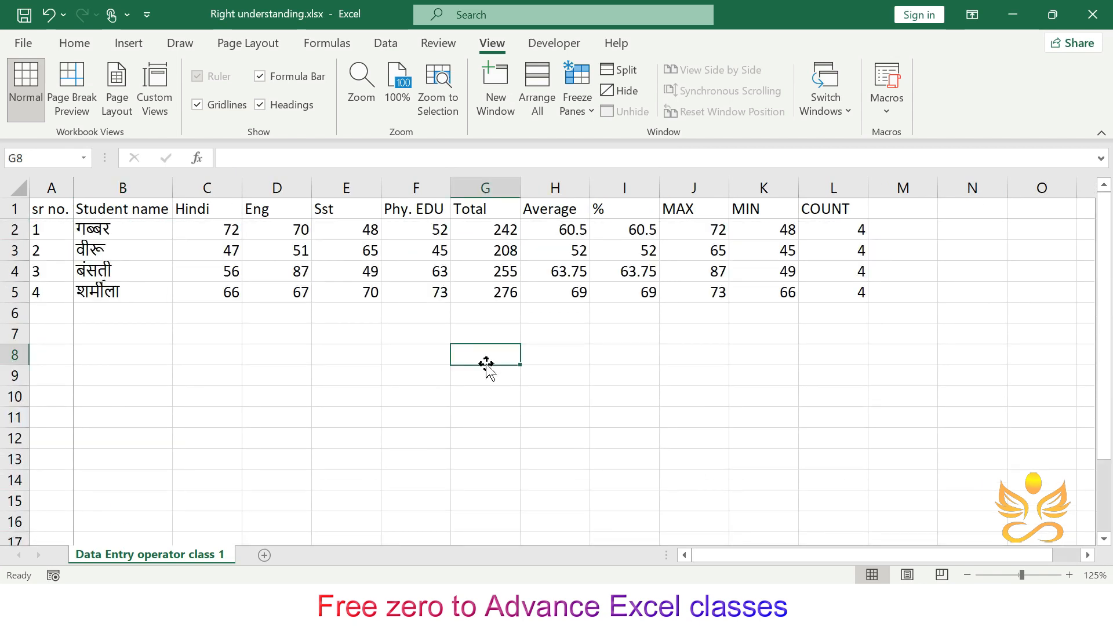
pyautogui.hotkey('ctrl', 'a')
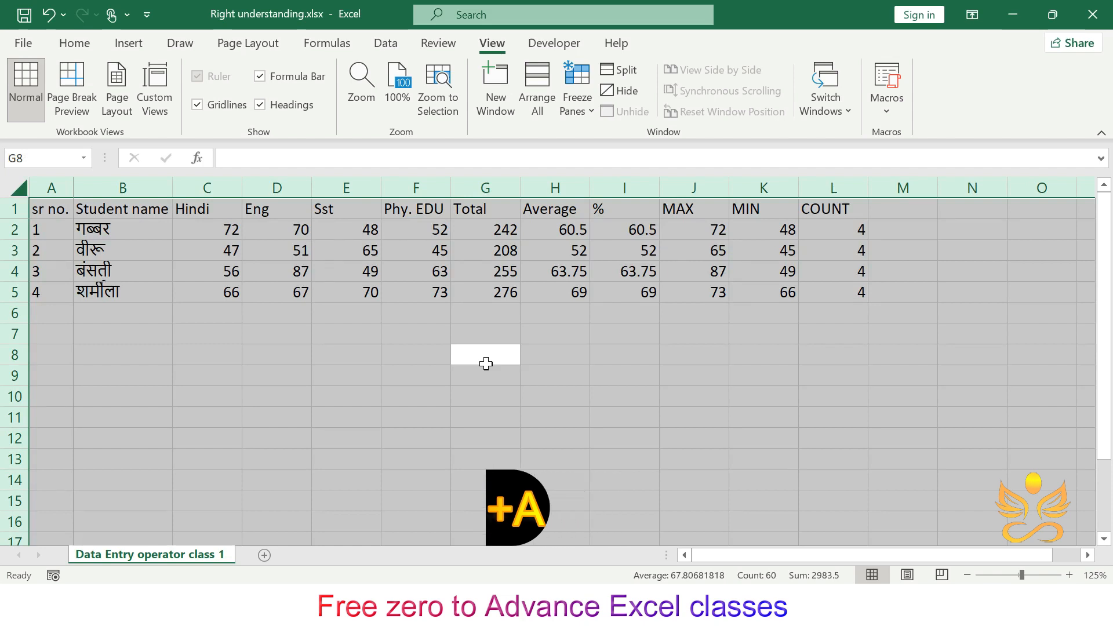
pyautogui.hotkey('alt', 'h')
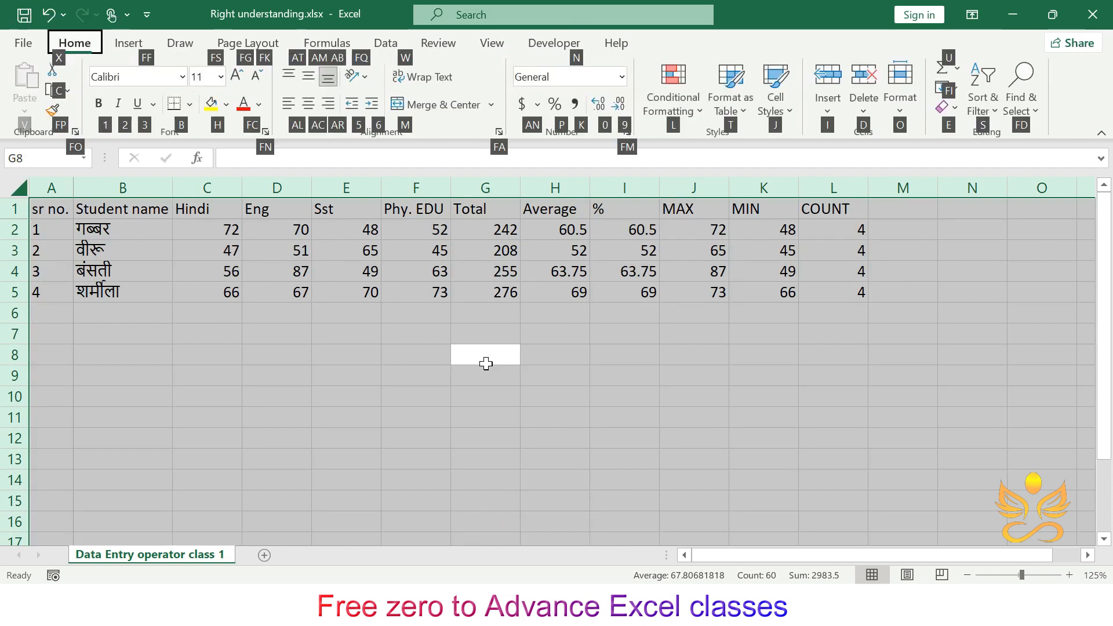
pyautogui.press('o')
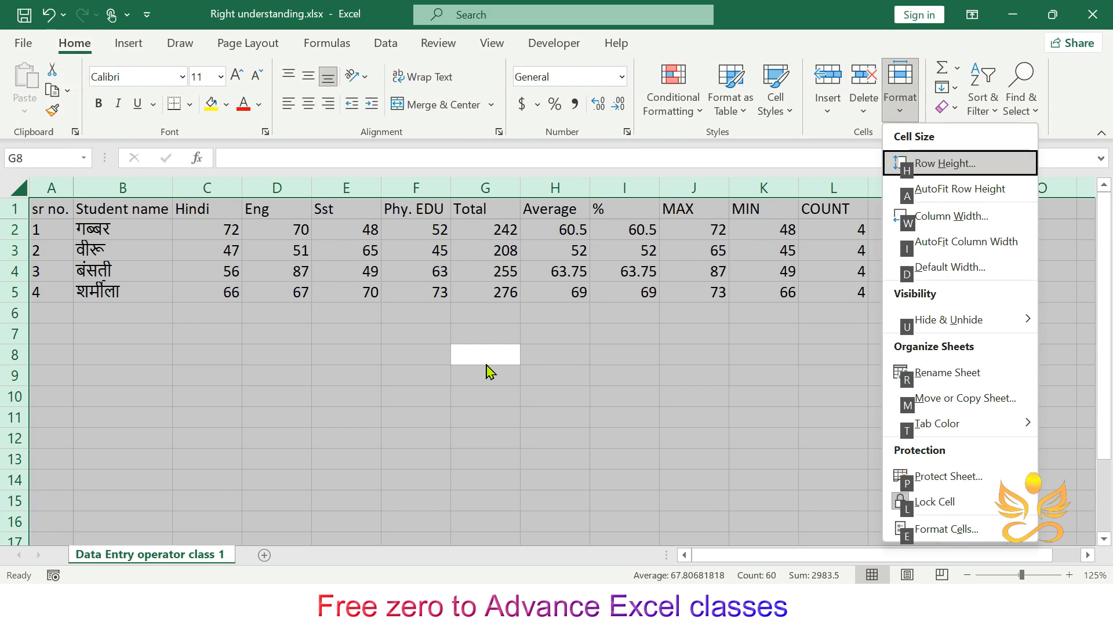
pyautogui.press('i')
pyautogui.hotkey('alt', 'h')
pyautogui.press('a')
pyautogui.press('c')
pyautogui.hotkey('ctrl', 'Home')
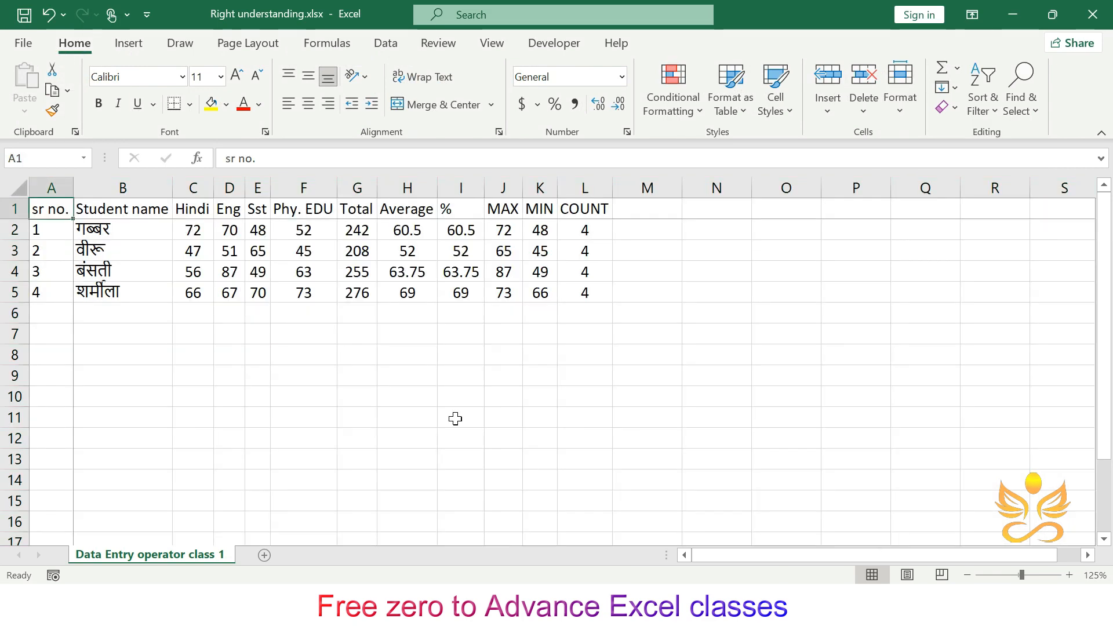
pyautogui.moveTo(599, 290); pyautogui.dragTo(41, 209)
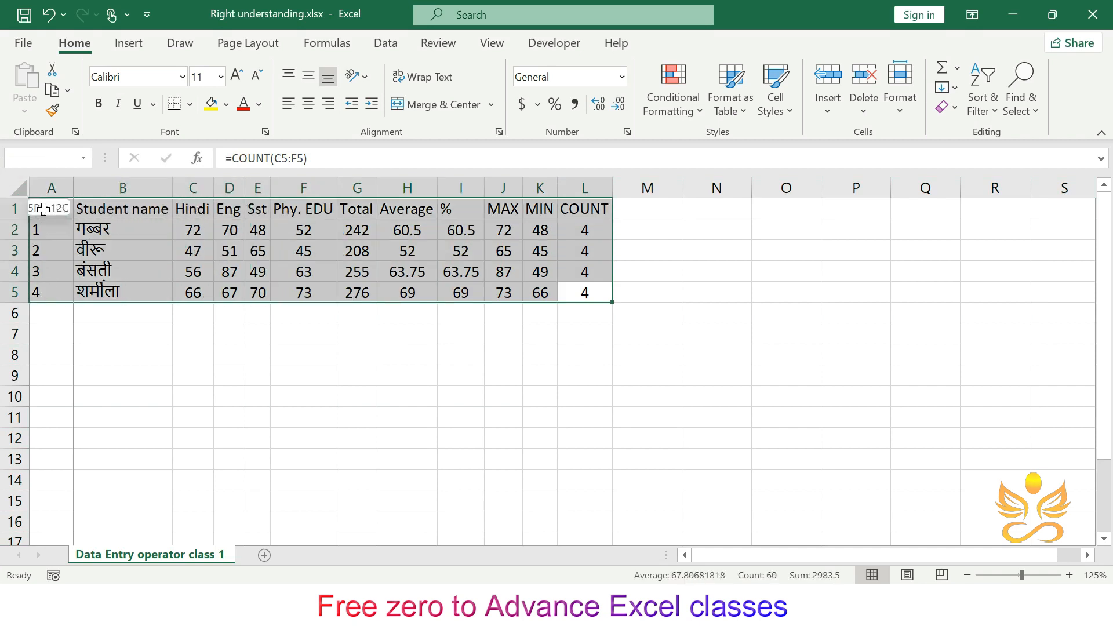
pyautogui.click(511, 389)
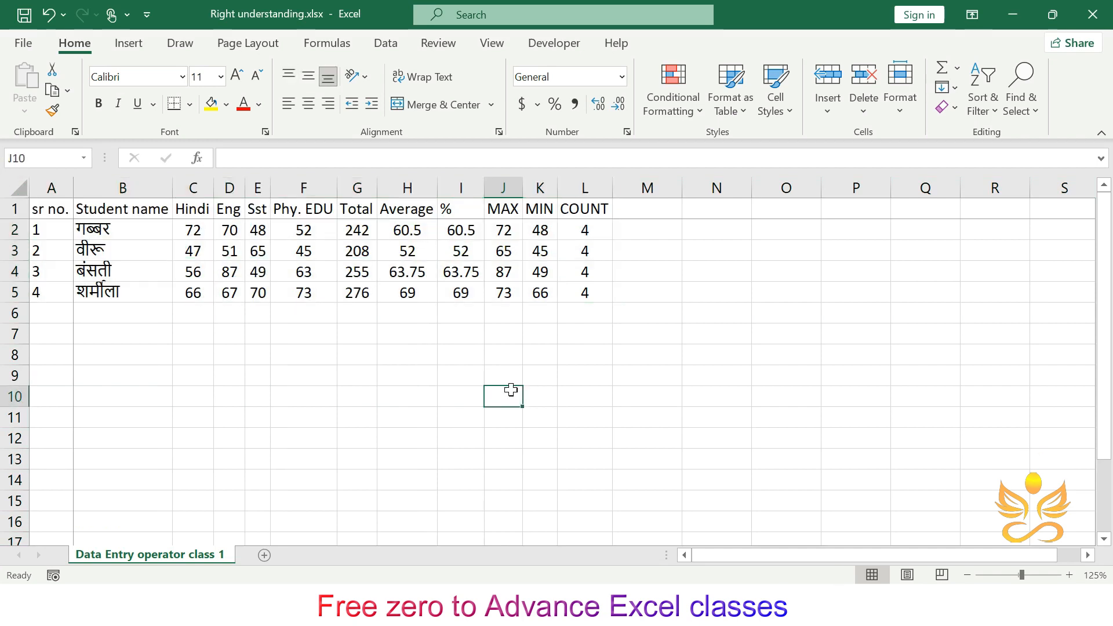